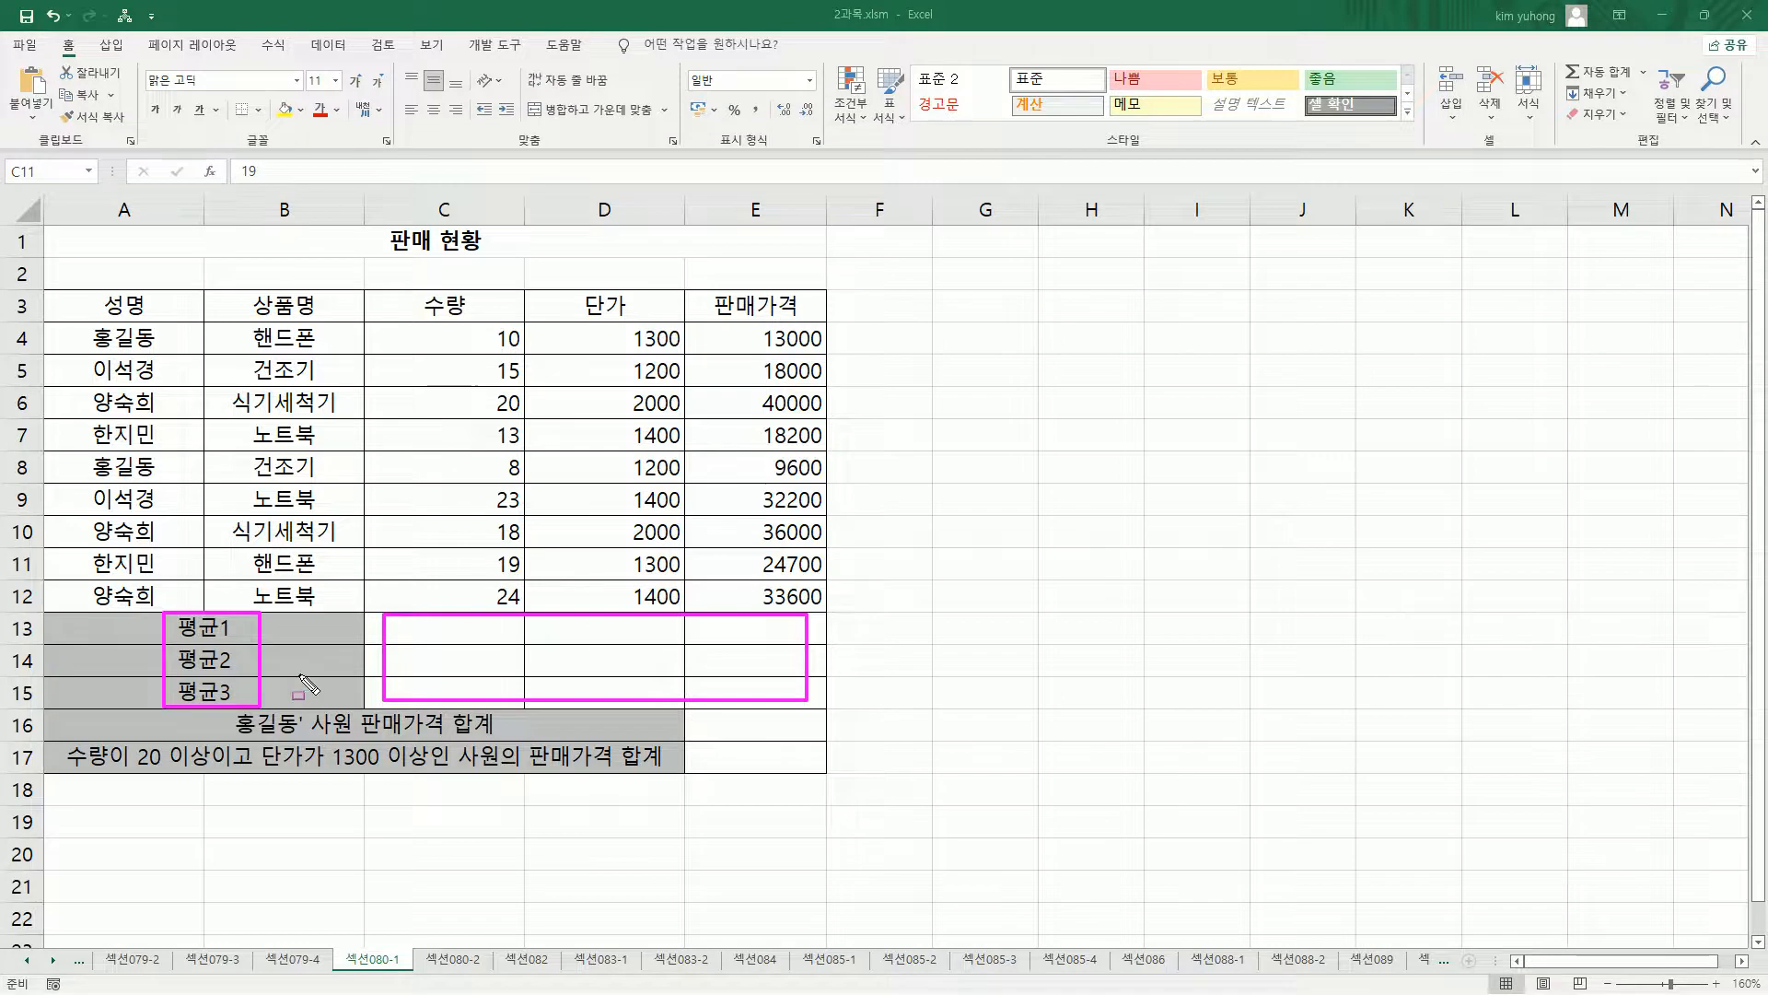
# Enter =AVERAGE(C4:C12) in cell C13 to average the 수량 column for the 평균1 row
pyautogui.click(461, 627)
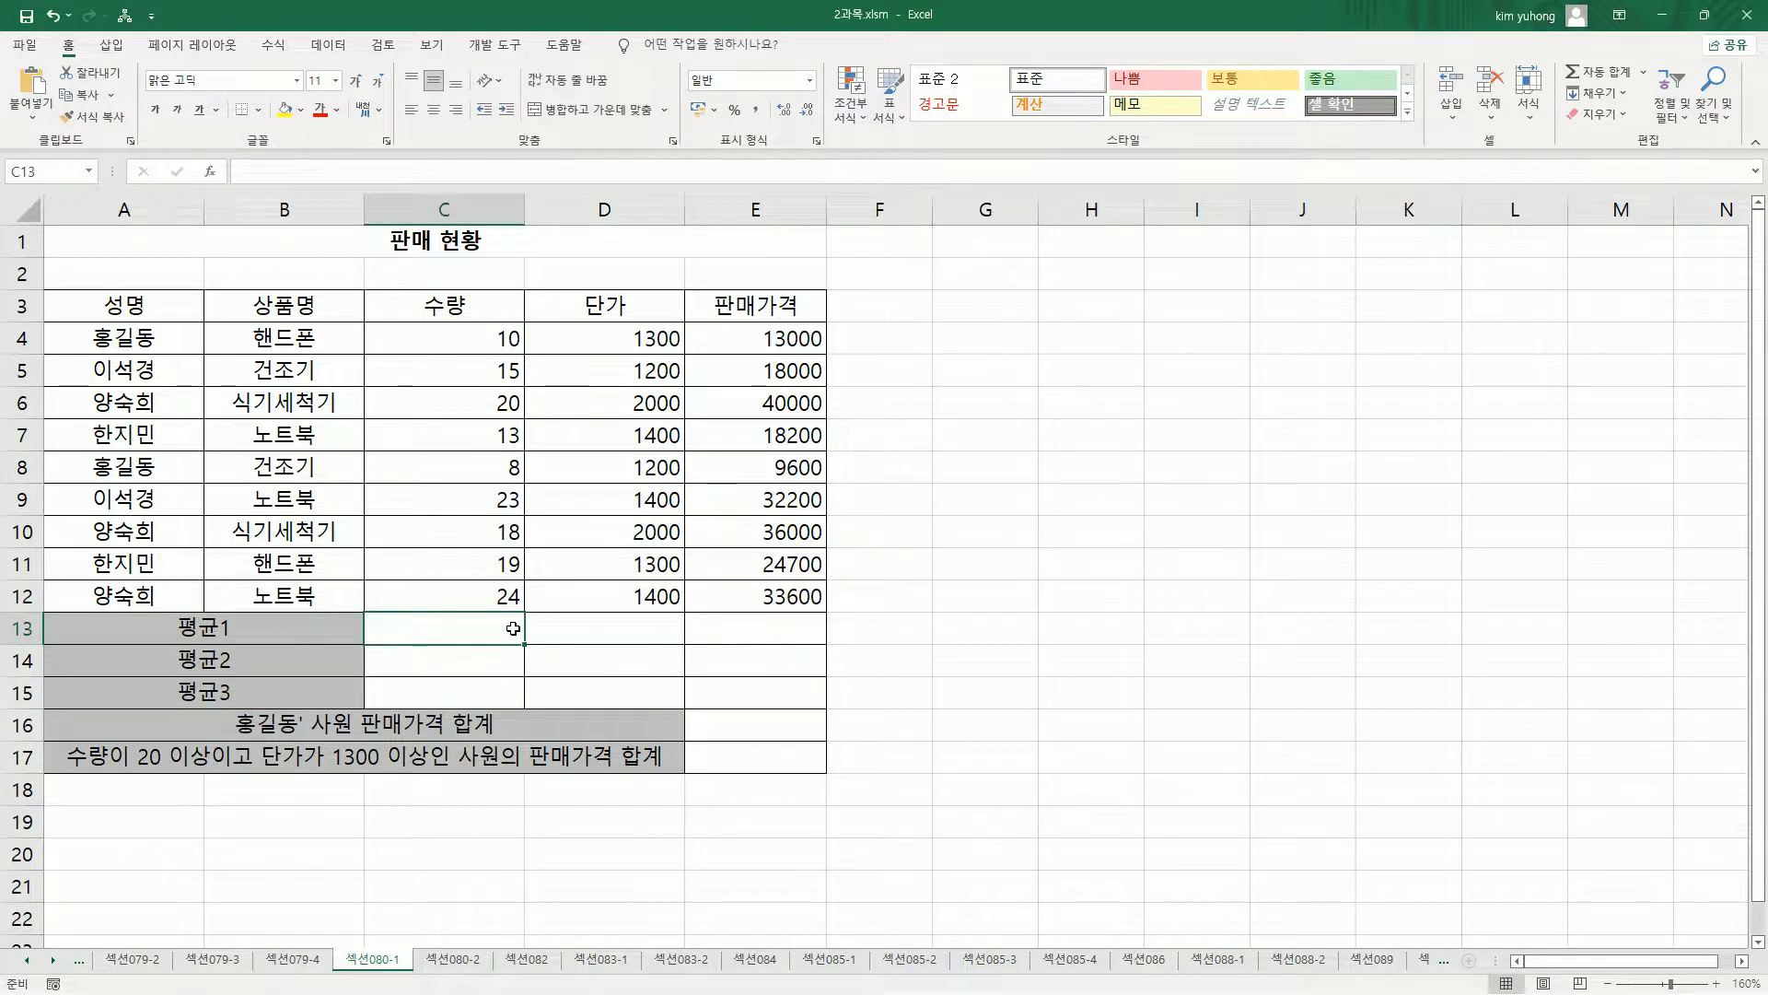
pyautogui.write('a')
pyautogui.press('BackSpace')
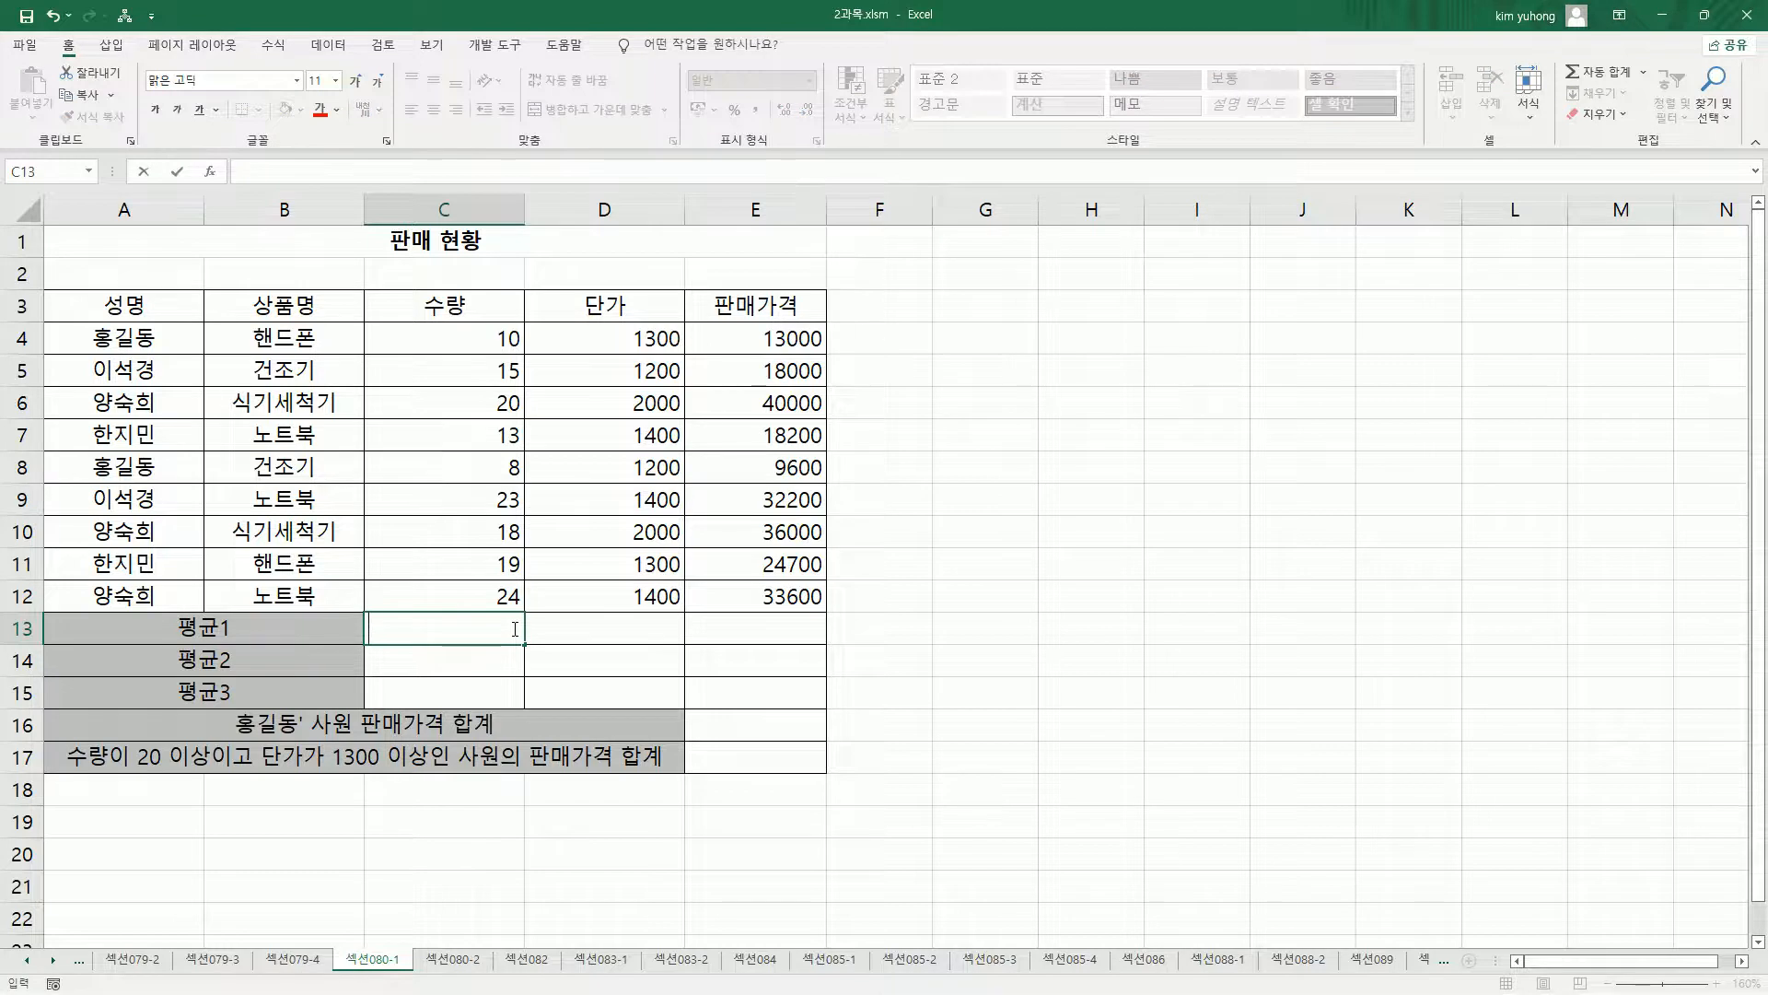
pyautogui.write('=aver')
pyautogui.press('Tab')
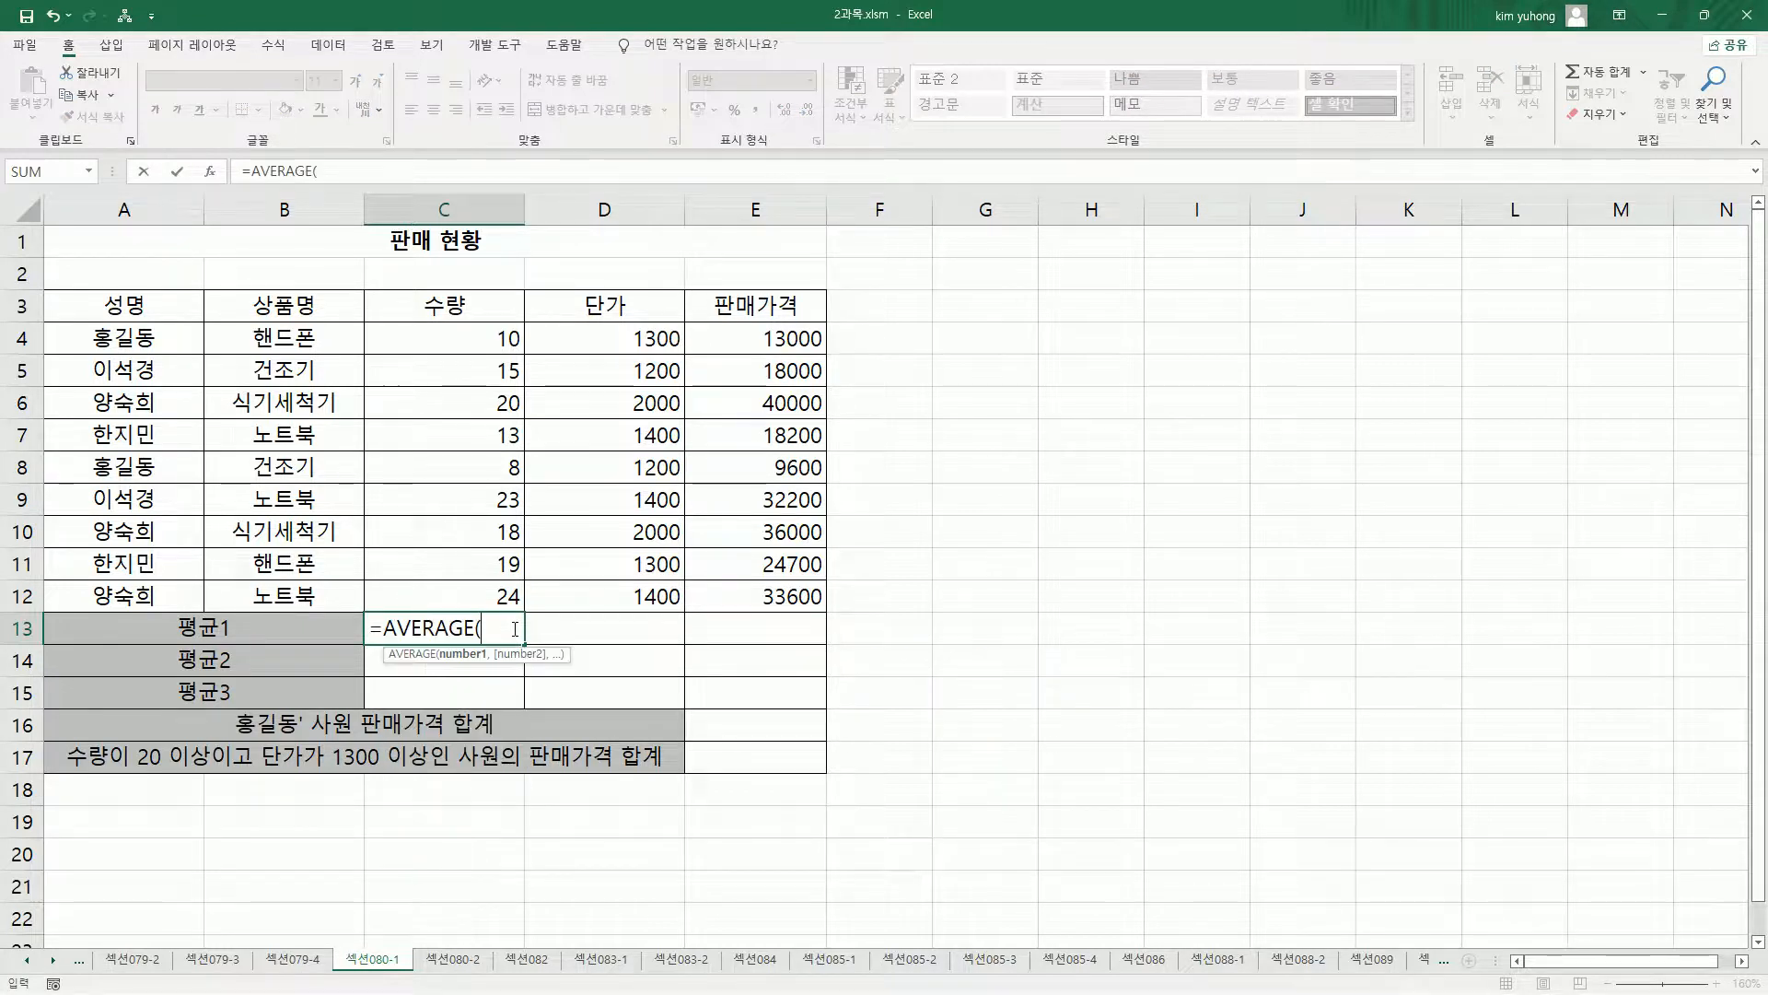
pyautogui.press('Up')
pyautogui.hotkey('shift', 'Up')
pyautogui.hotkey('shift', 'Up')
pyautogui.hotkey('shift', 'Up')
pyautogui.hotkey('shift', 'Up')
pyautogui.hotkey('shift', 'Up')
pyautogui.hotkey('shift', 'Up')
pyautogui.hotkey('shift', 'Up')
pyautogui.hotkey('shift', 'Up')
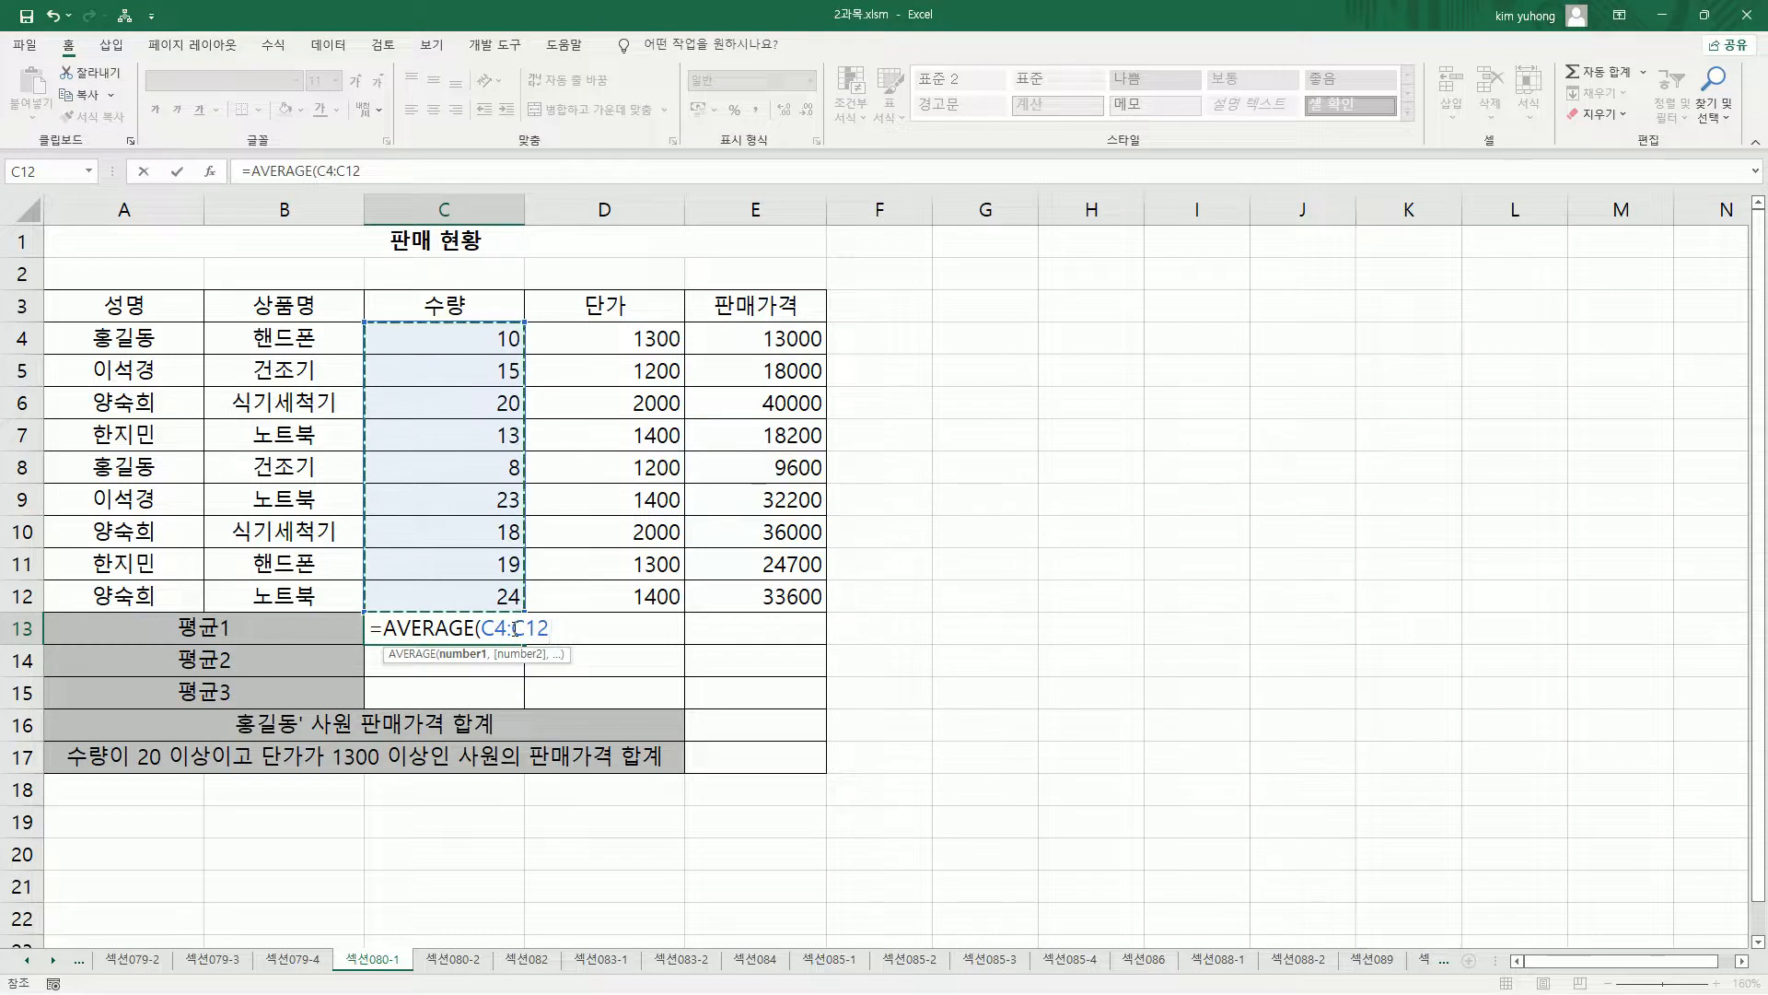
pyautogui.write(')')
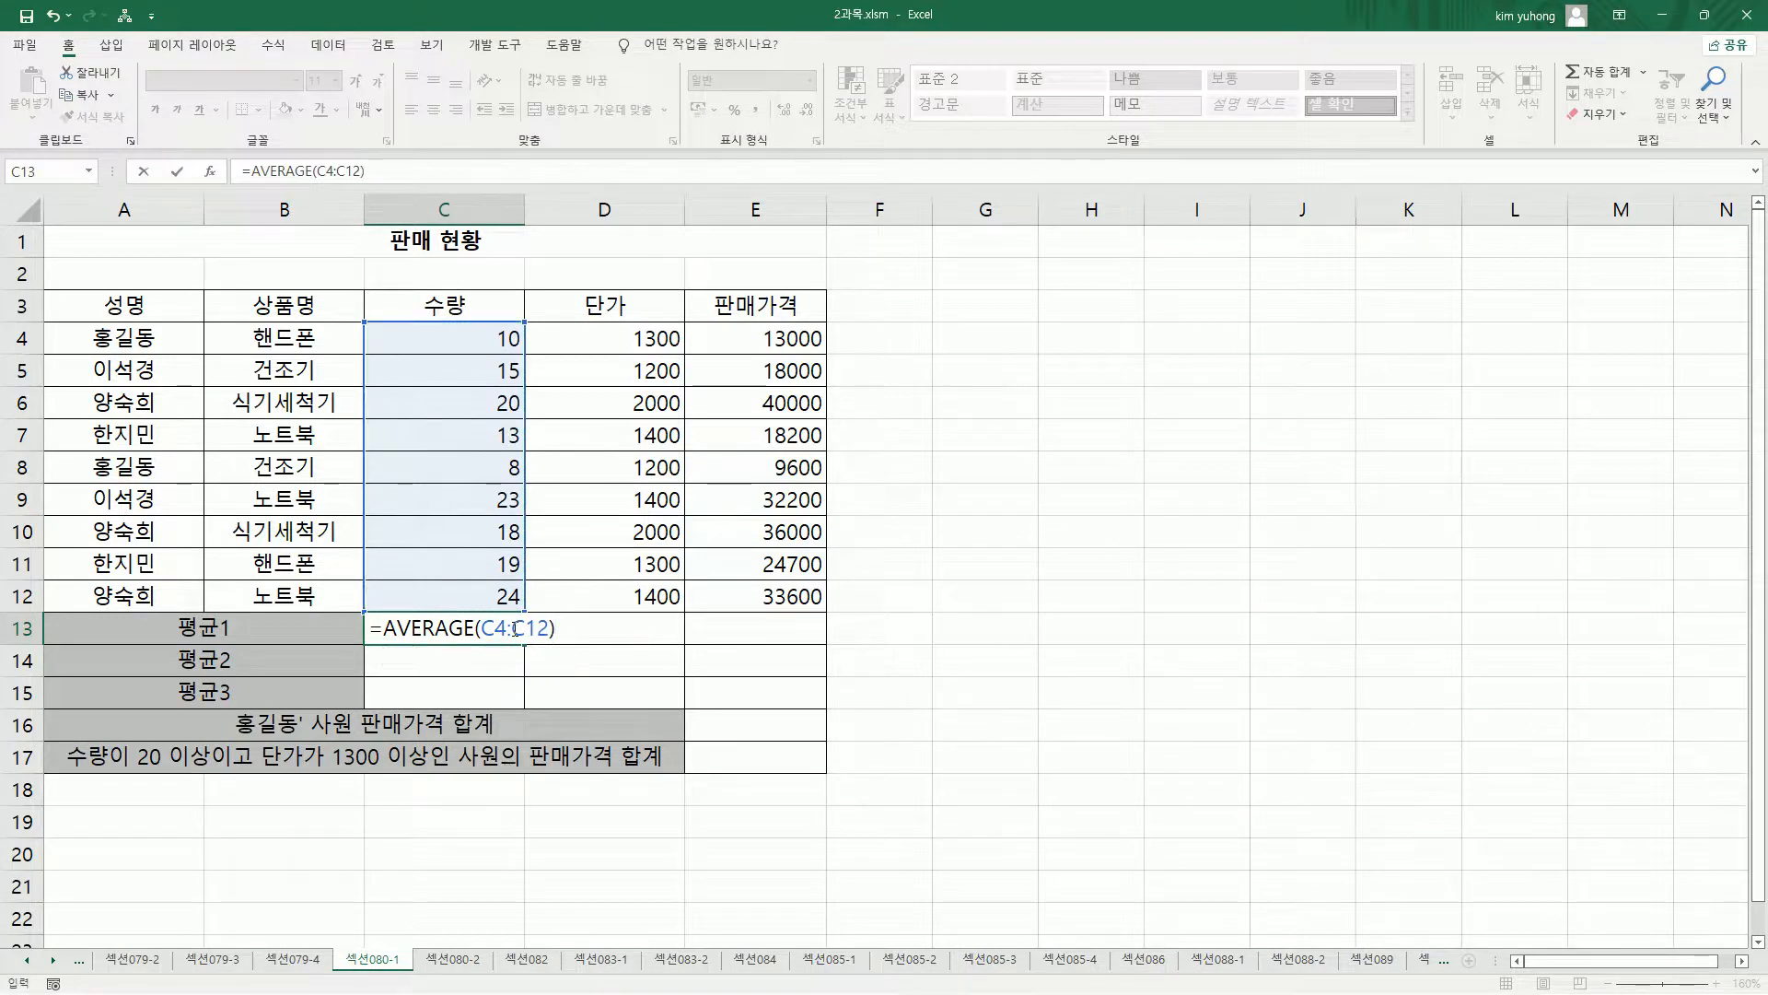
pyautogui.press('Return')
# Fill the C13 average formula across to column E and down through the 평균3 row
pyautogui.click(513, 628)
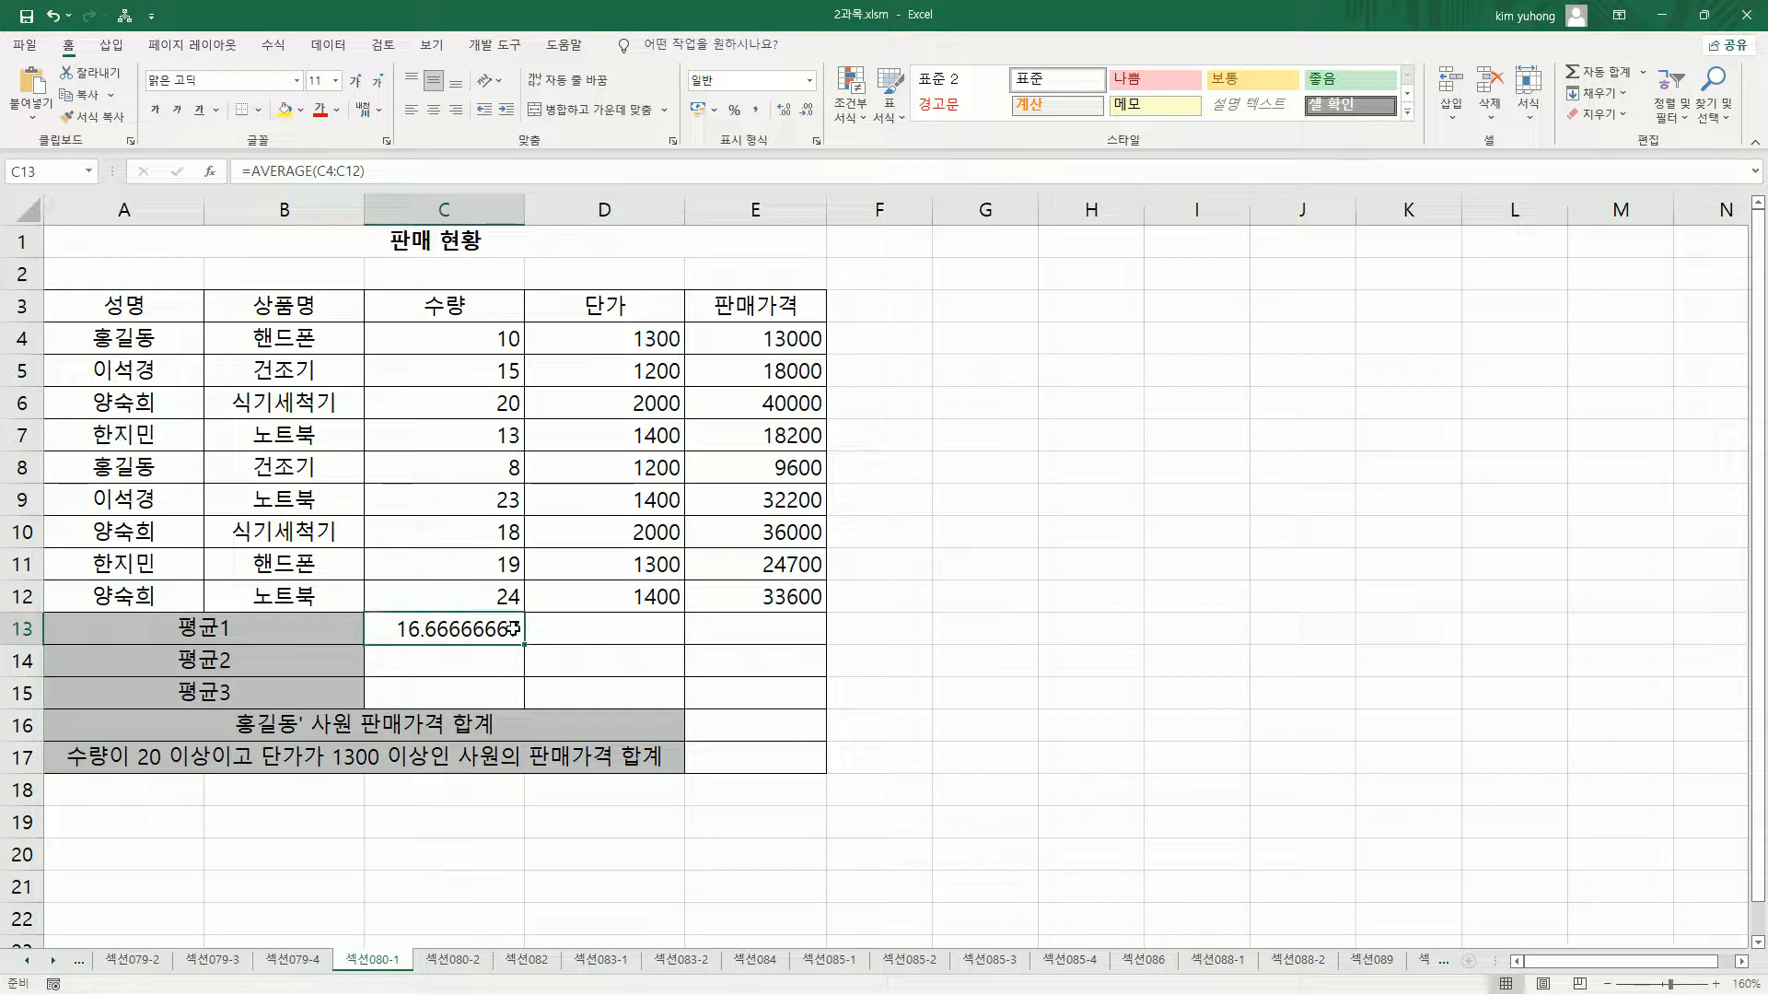
pyautogui.moveTo(523, 642); pyautogui.dragTo(814, 645)
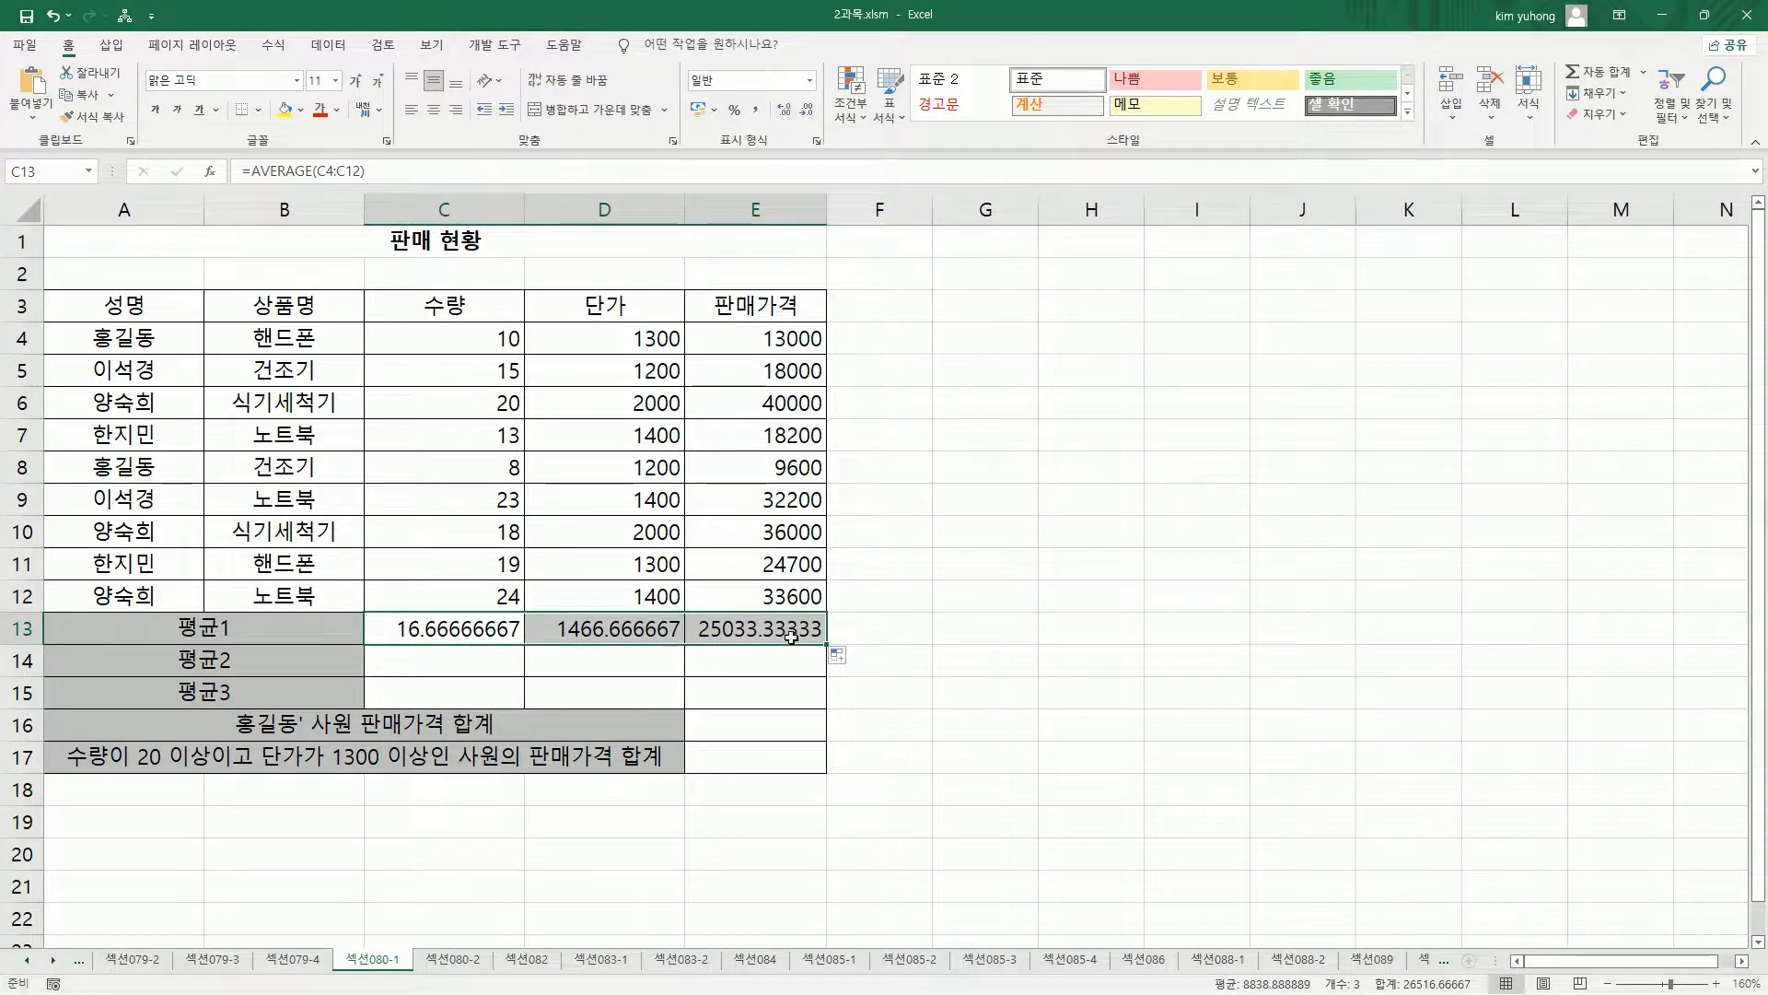
pyautogui.moveTo(826, 644); pyautogui.dragTo(827, 711)
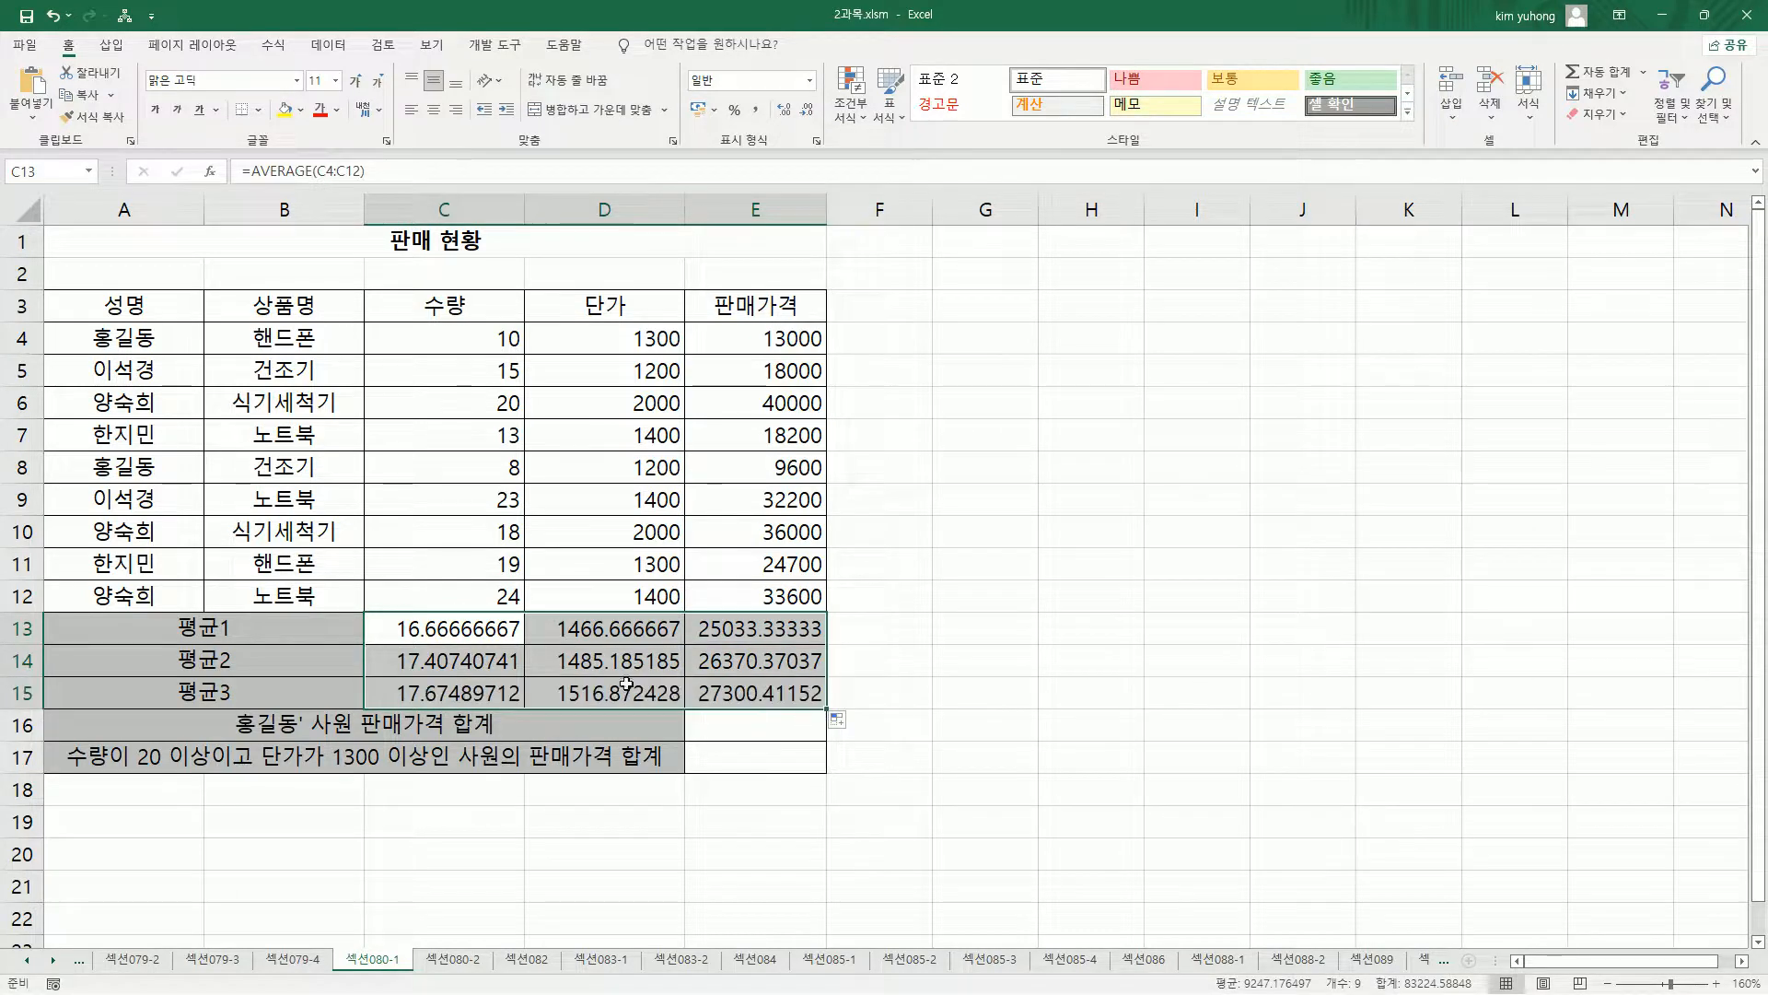
pyautogui.moveTo(403, 615); pyautogui.dragTo(500, 642)
pyautogui.moveTo(388, 649); pyautogui.dragTo(501, 669)
pyautogui.moveTo(396, 683); pyautogui.dragTo(518, 705)
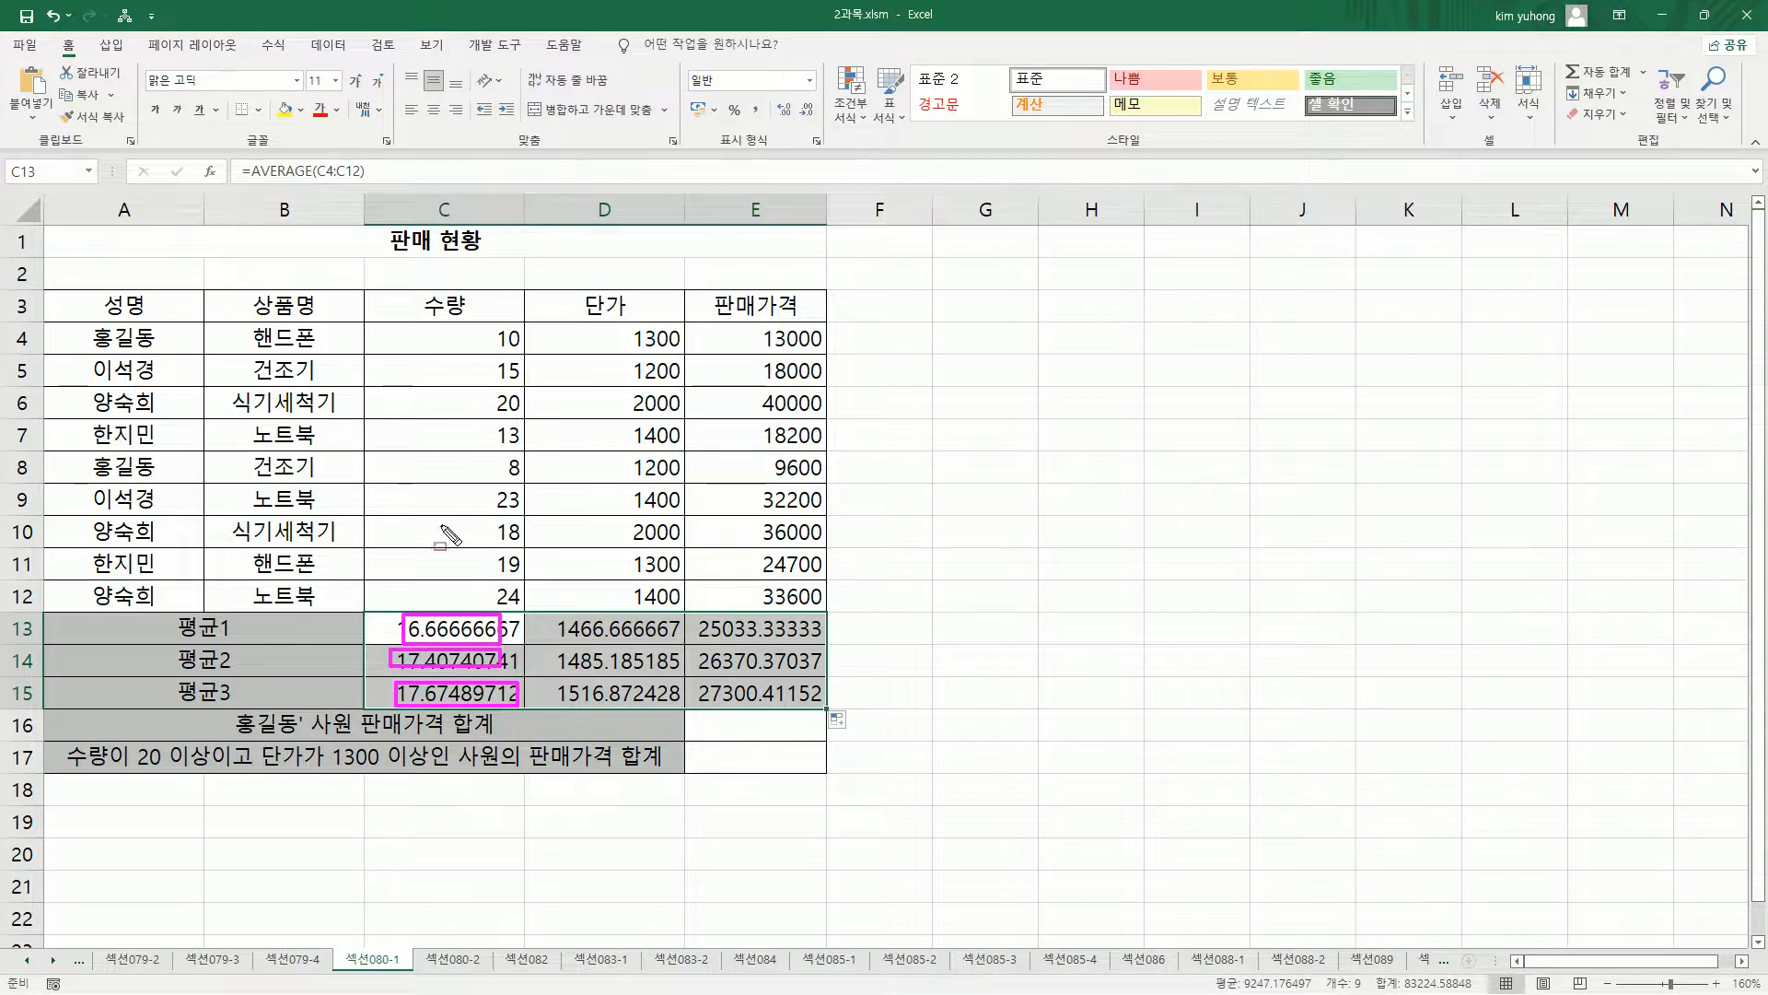
pyautogui.moveTo(378, 325); pyautogui.dragTo(527, 605)
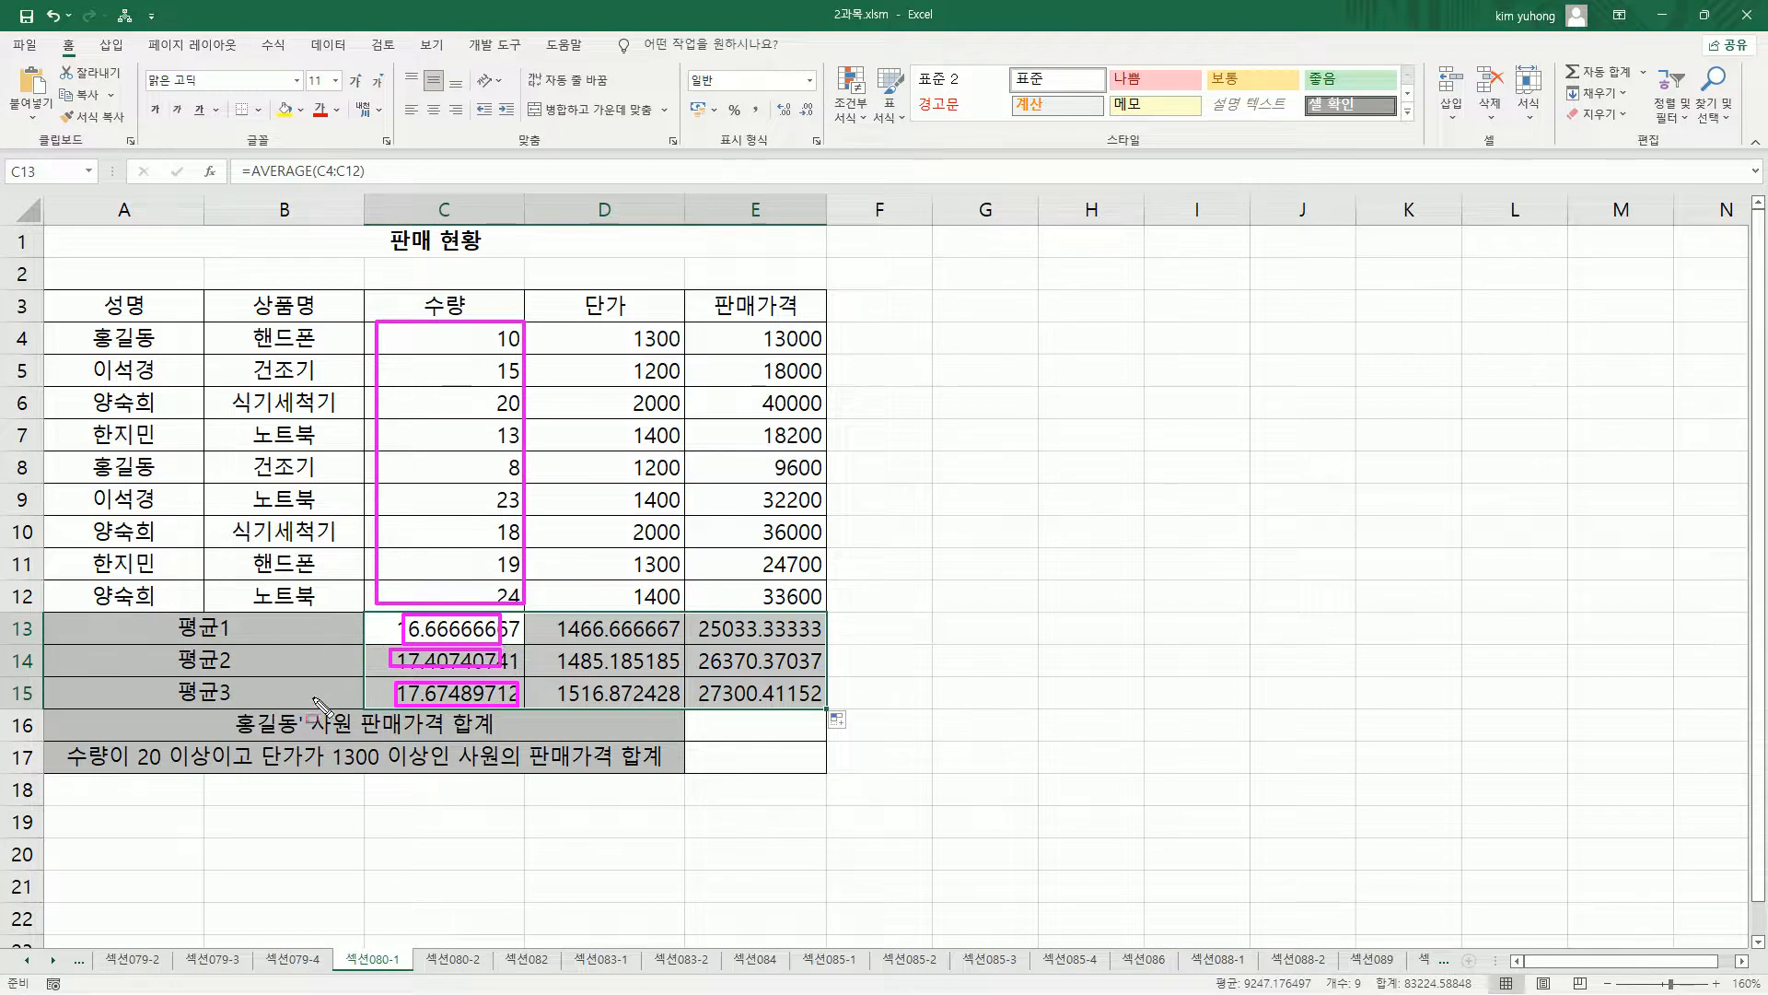
pyautogui.moveTo(397, 329)
pyautogui.mouseDown()
pyautogui.moveTo(476, 557)
pyautogui.moveTo(509, 593)
pyautogui.mouseUp()
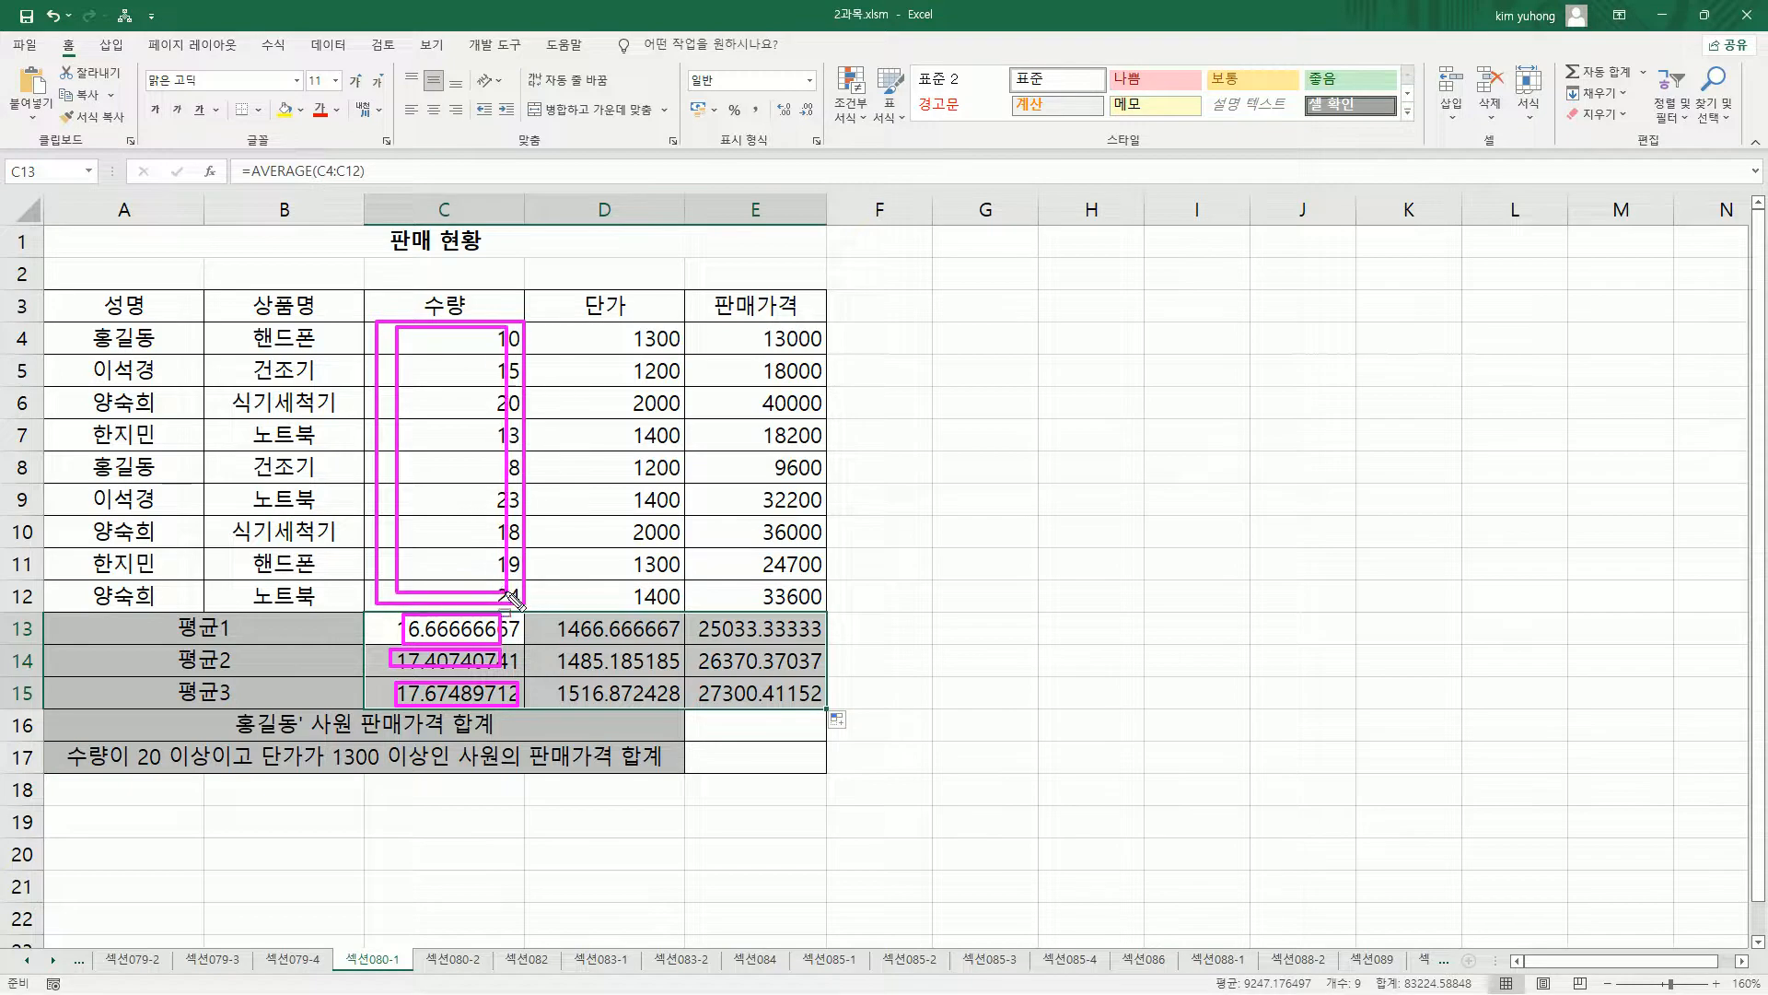
pyautogui.press('Escape')
# Lock the row references in C13 as =AVERAGE(C$4:C$12) and copy the formula across C13:E15
pyautogui.click(449, 628)
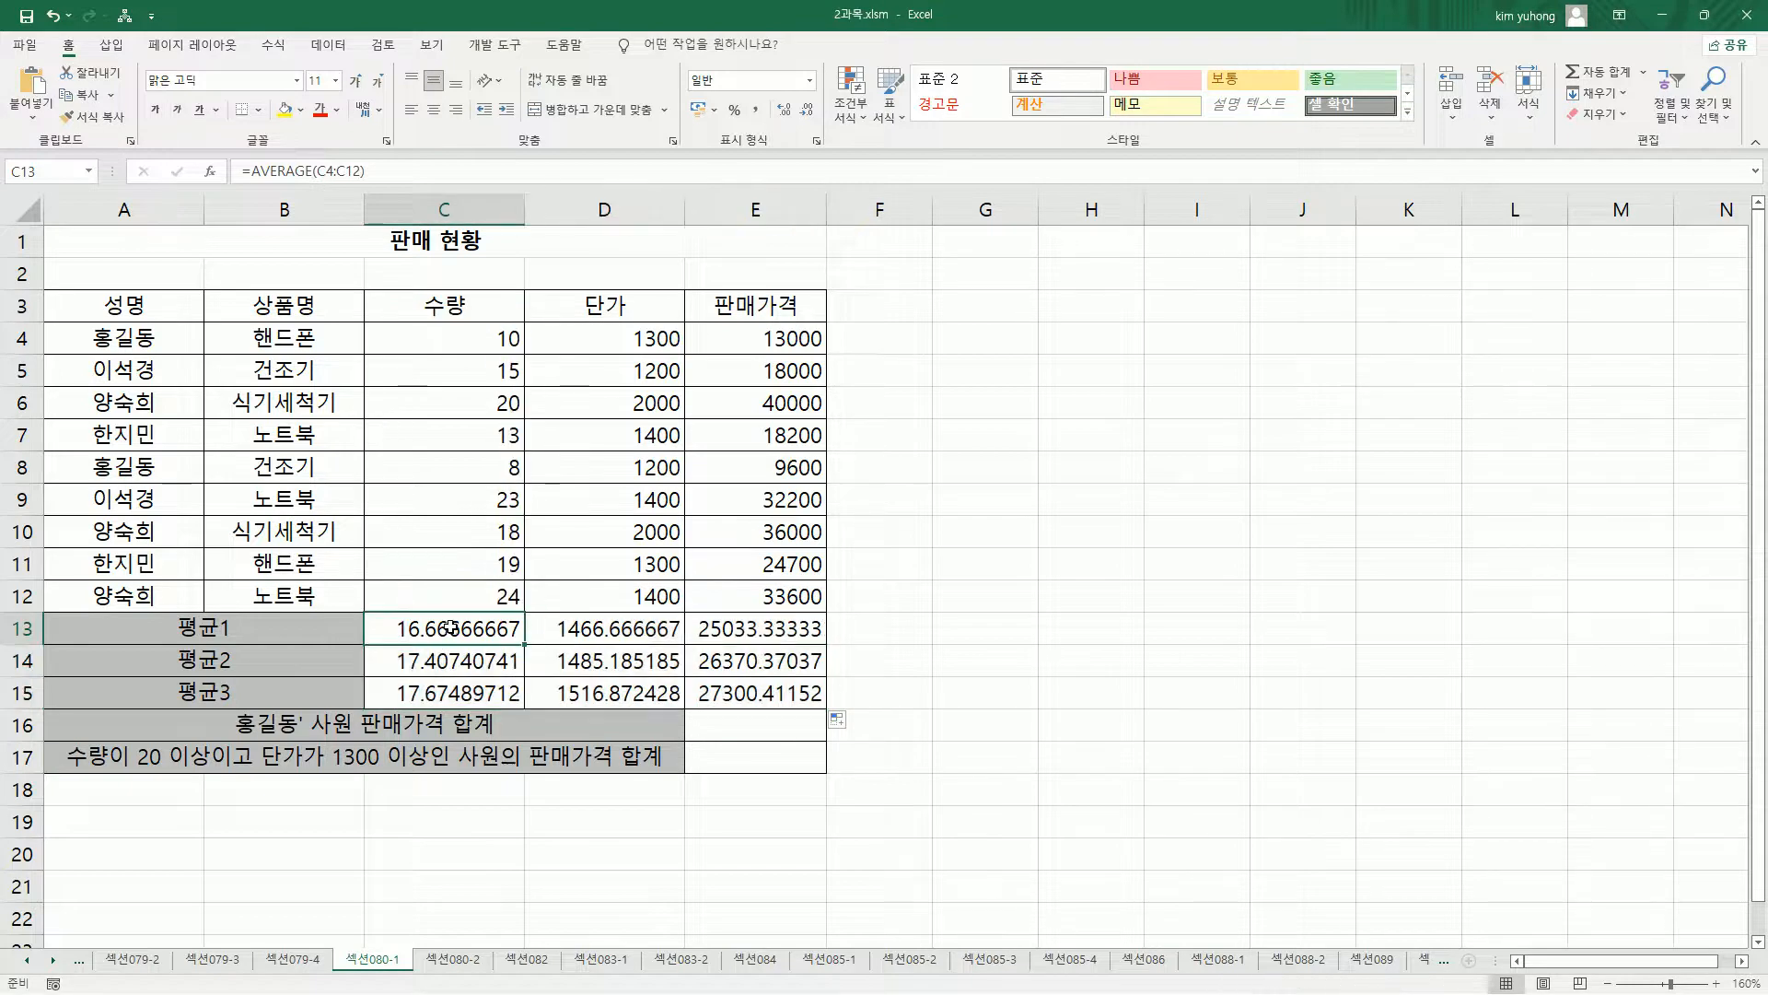
pyautogui.doubleClick(445, 628)
pyautogui.click(492, 626)
pyautogui.press('F4')
pyautogui.press('F4')
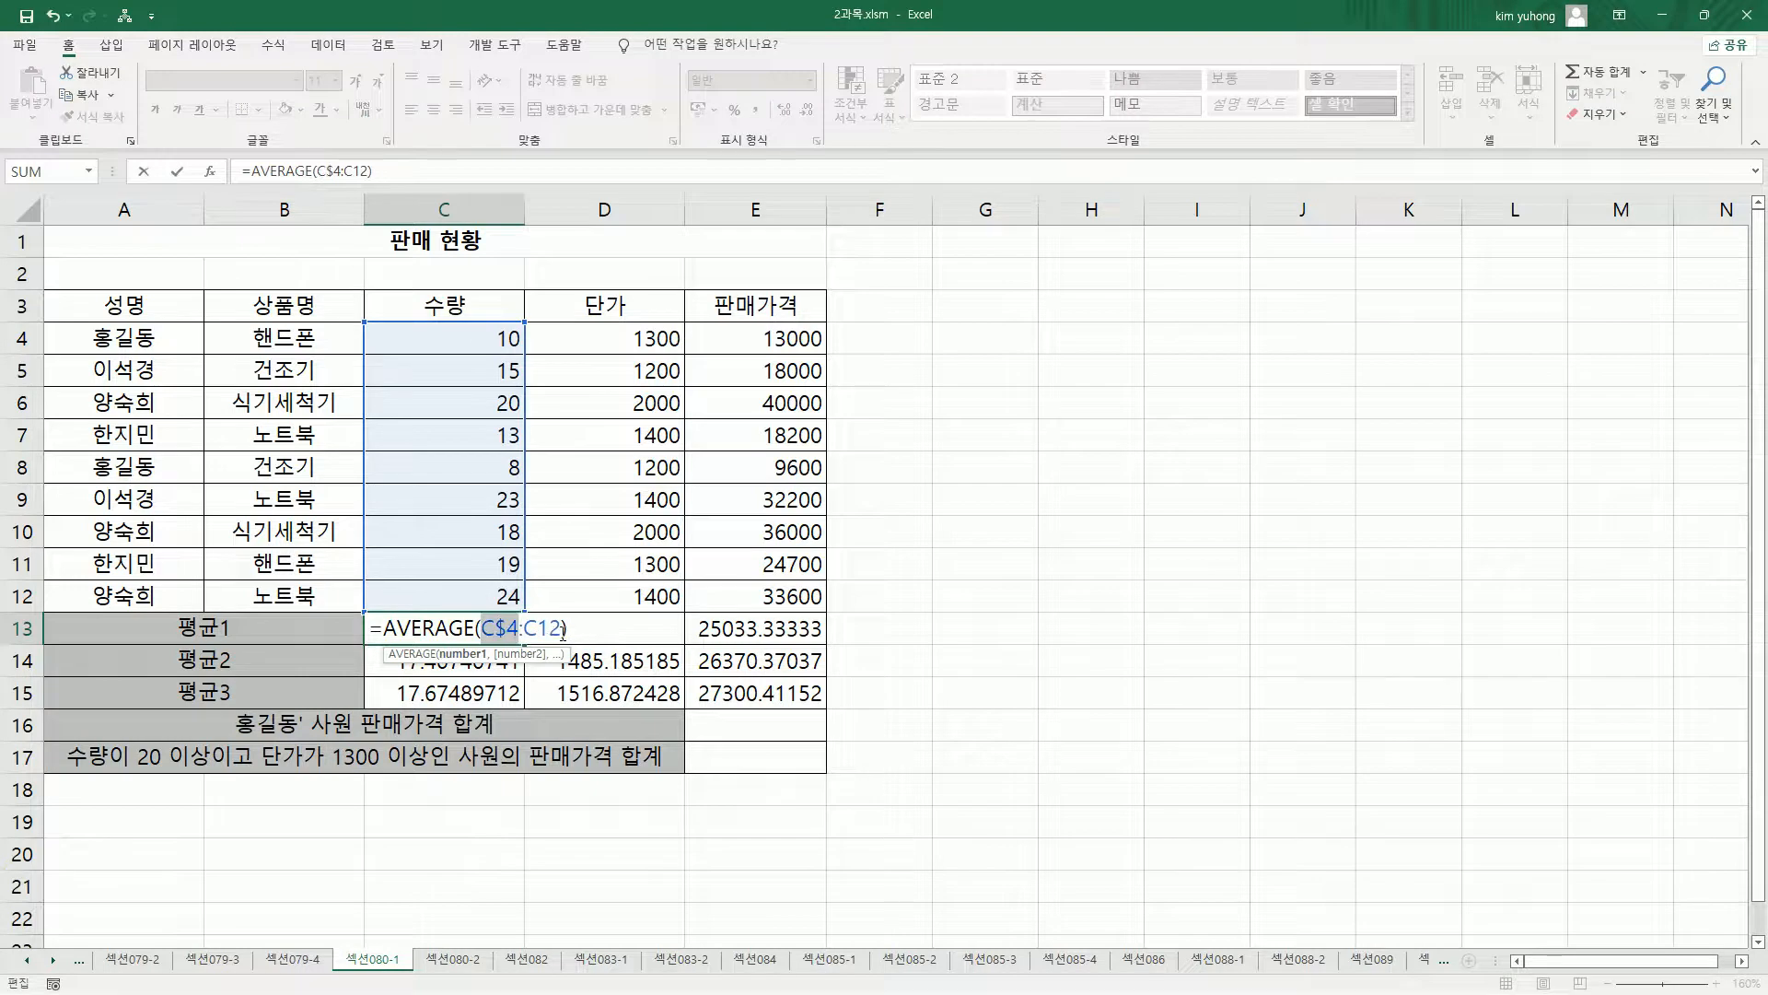
pyautogui.click(553, 627)
pyautogui.press('F4')
pyautogui.press('F4')
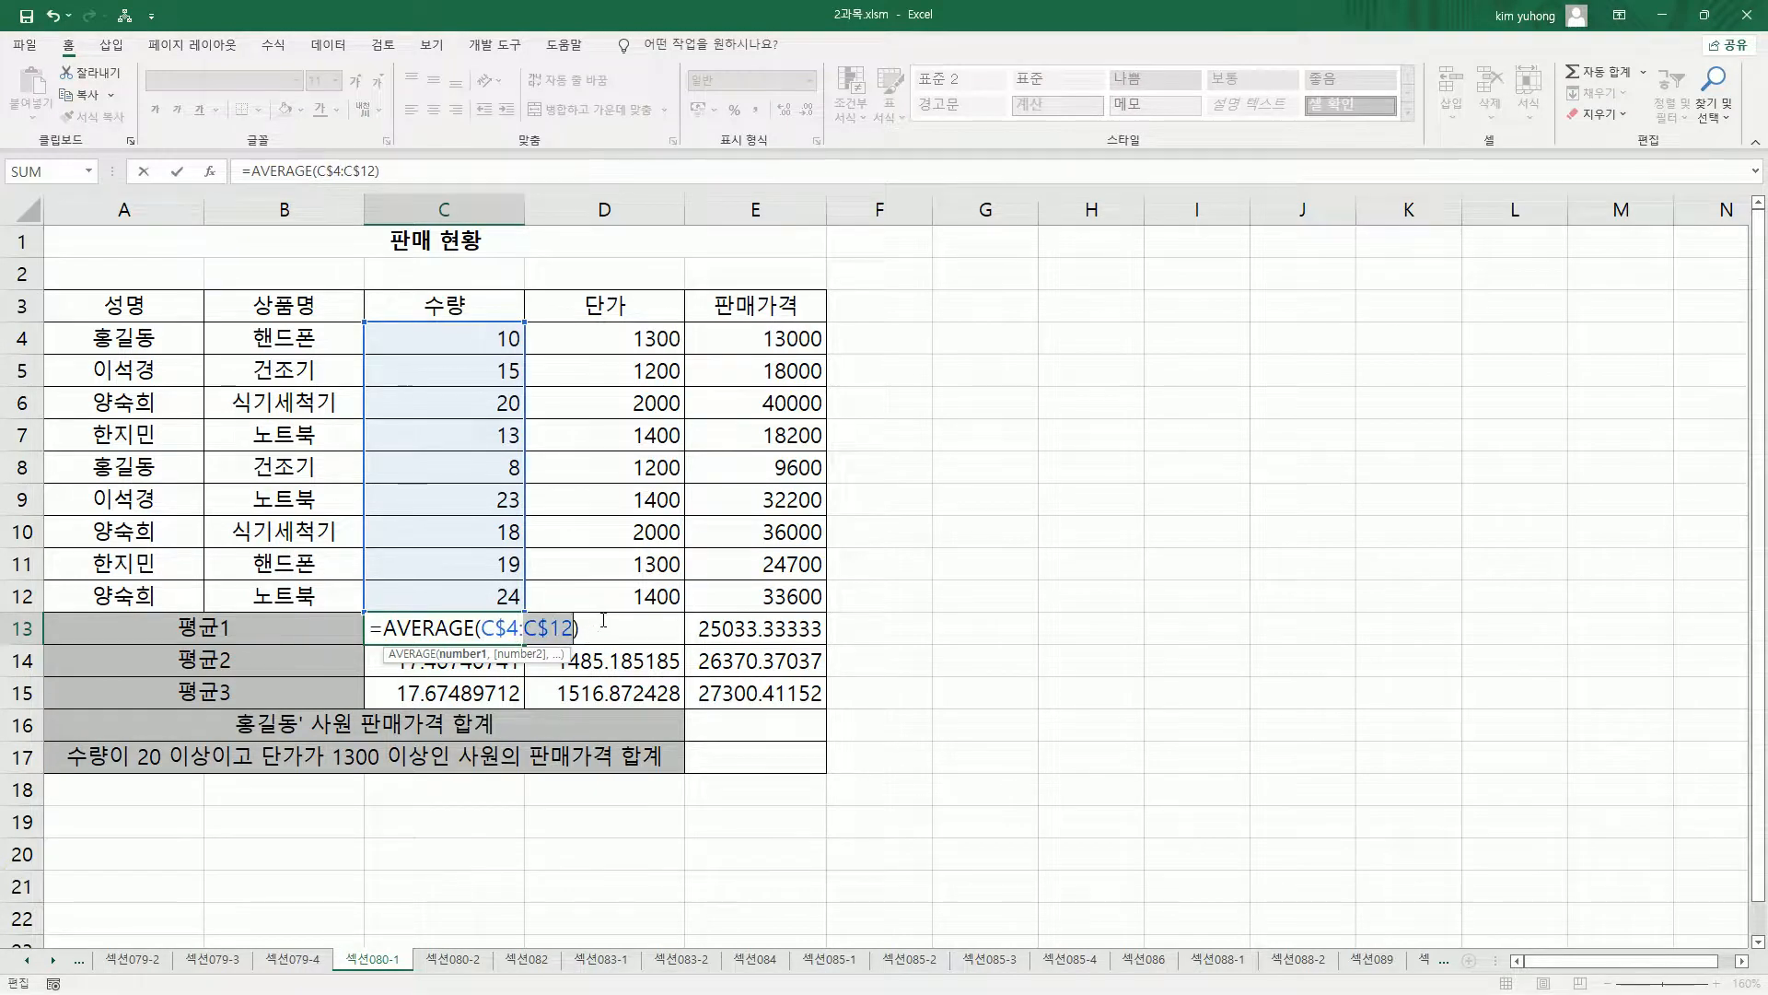
pyautogui.press('Return')
pyautogui.click(516, 629)
pyautogui.moveTo(524, 644); pyautogui.dragTo(825, 704)
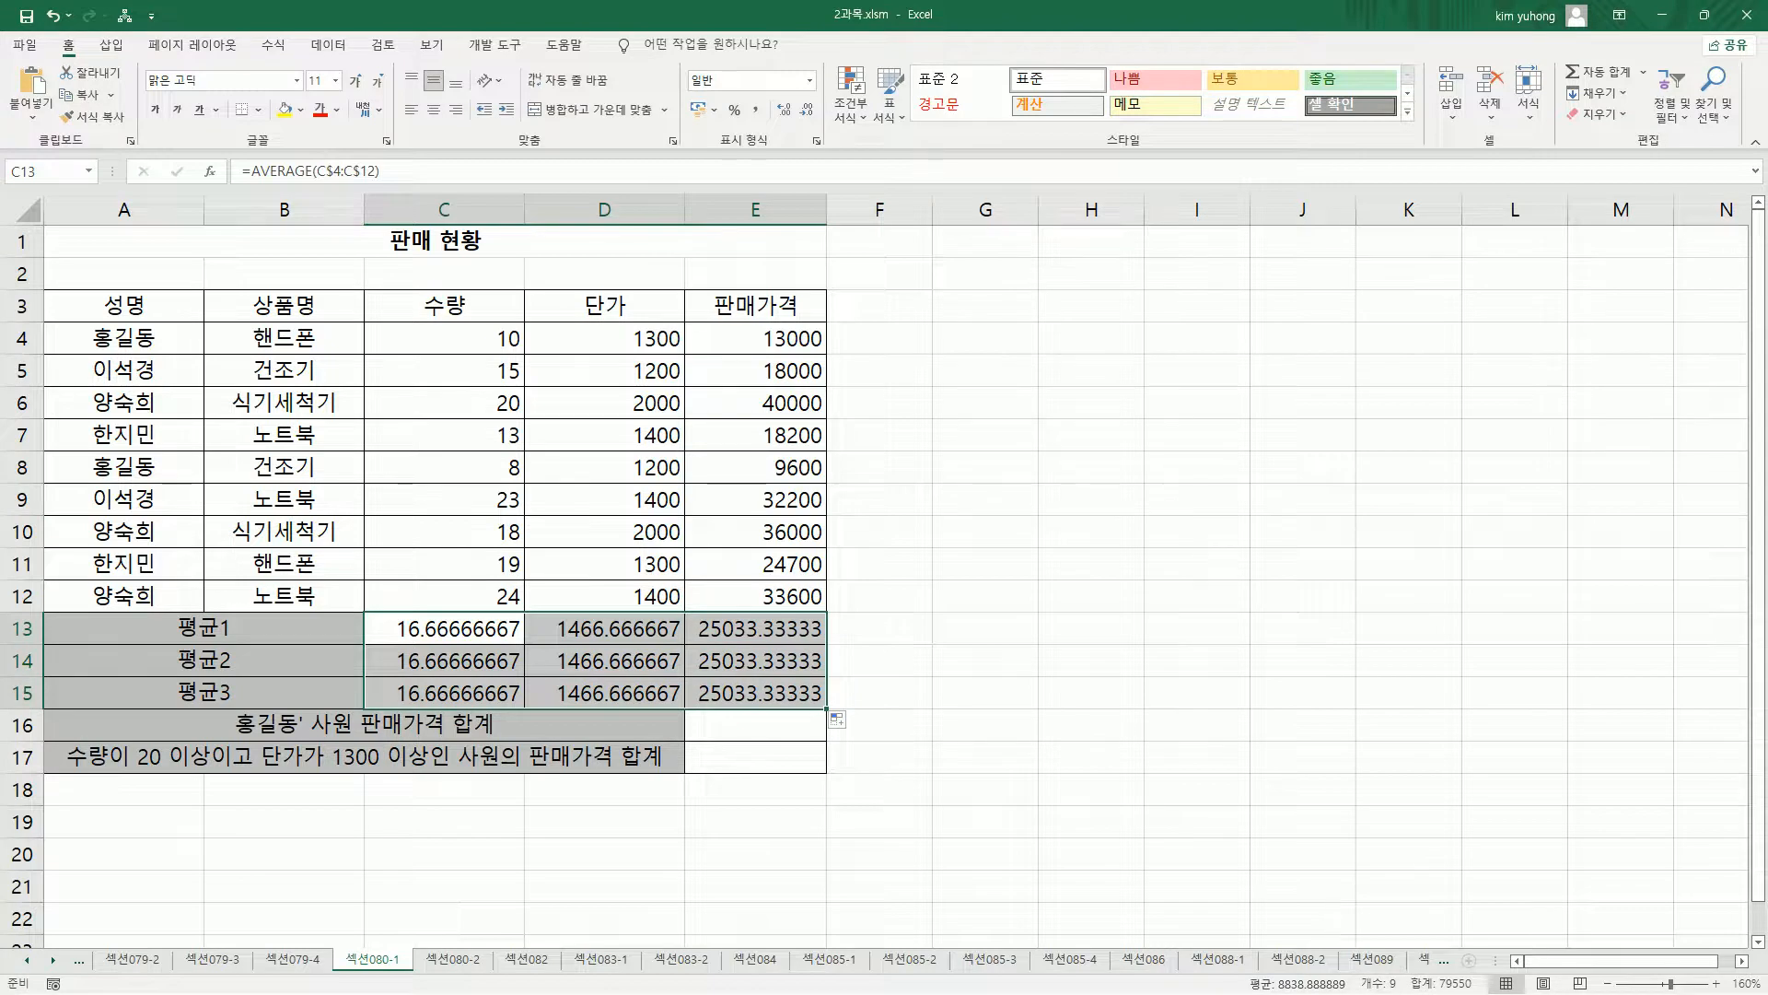
pyautogui.doubleClick(494, 628)
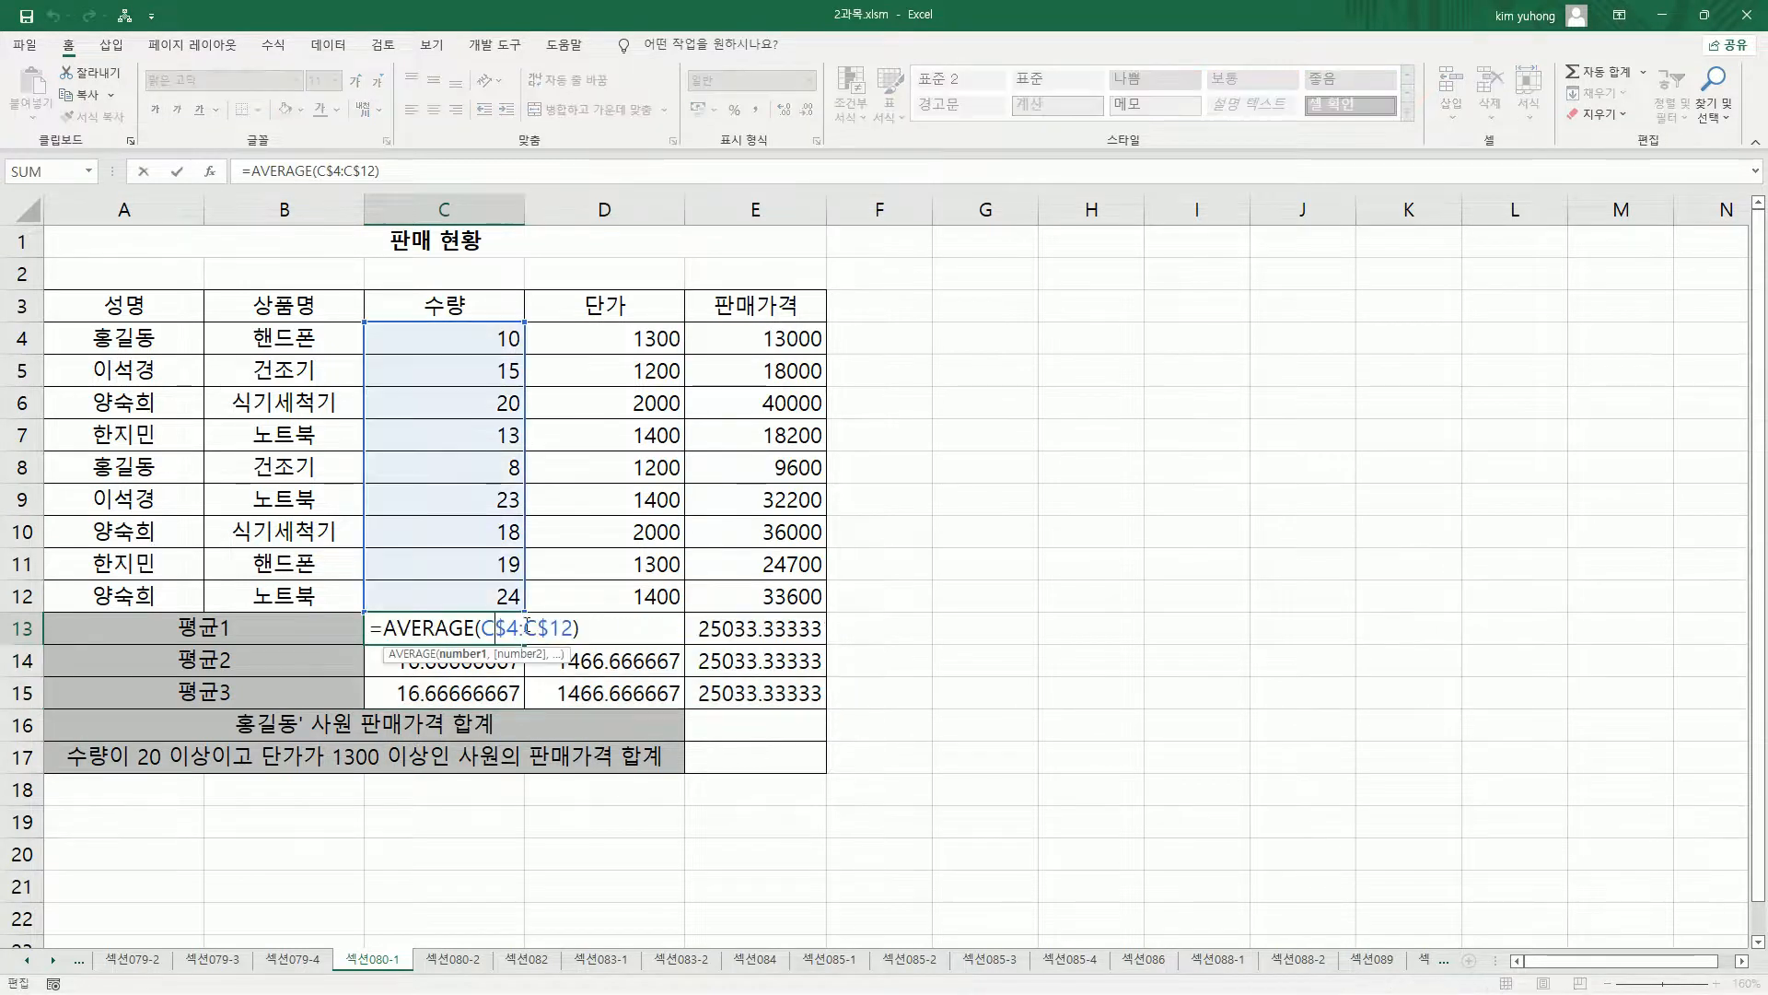
pyautogui.moveTo(494, 627)
pyautogui.mouseDown()
pyautogui.moveTo(564, 629)
pyautogui.moveTo(502, 630)
pyautogui.mouseUp()
pyautogui.press('Return')
pyautogui.click(396, 629)
pyautogui.moveTo(160, 608)
pyautogui.mouseDown()
pyautogui.moveTo(532, 643)
pyautogui.moveTo(847, 642)
pyautogui.mouseUp()
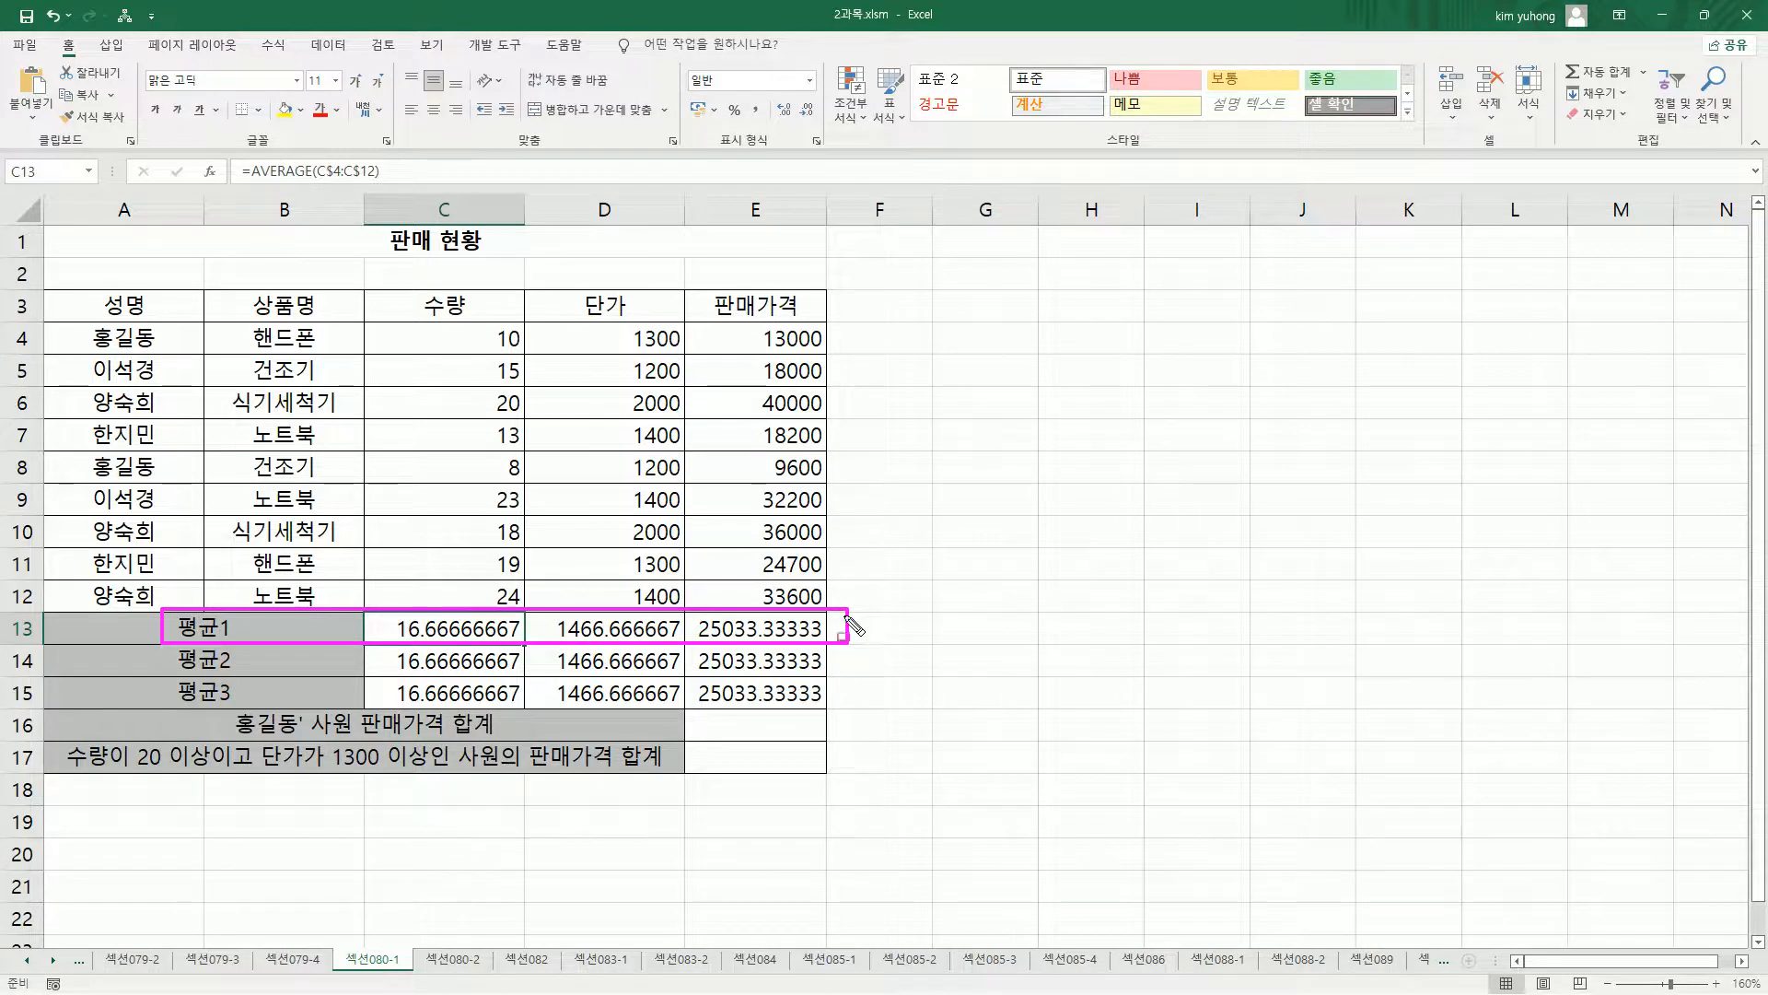
# Change C13 to =ROUND(AVERAGE(C$4:C$12), 1) and fill the formula across to E13
pyautogui.click(447, 627)
pyautogui.doubleClick(447, 628)
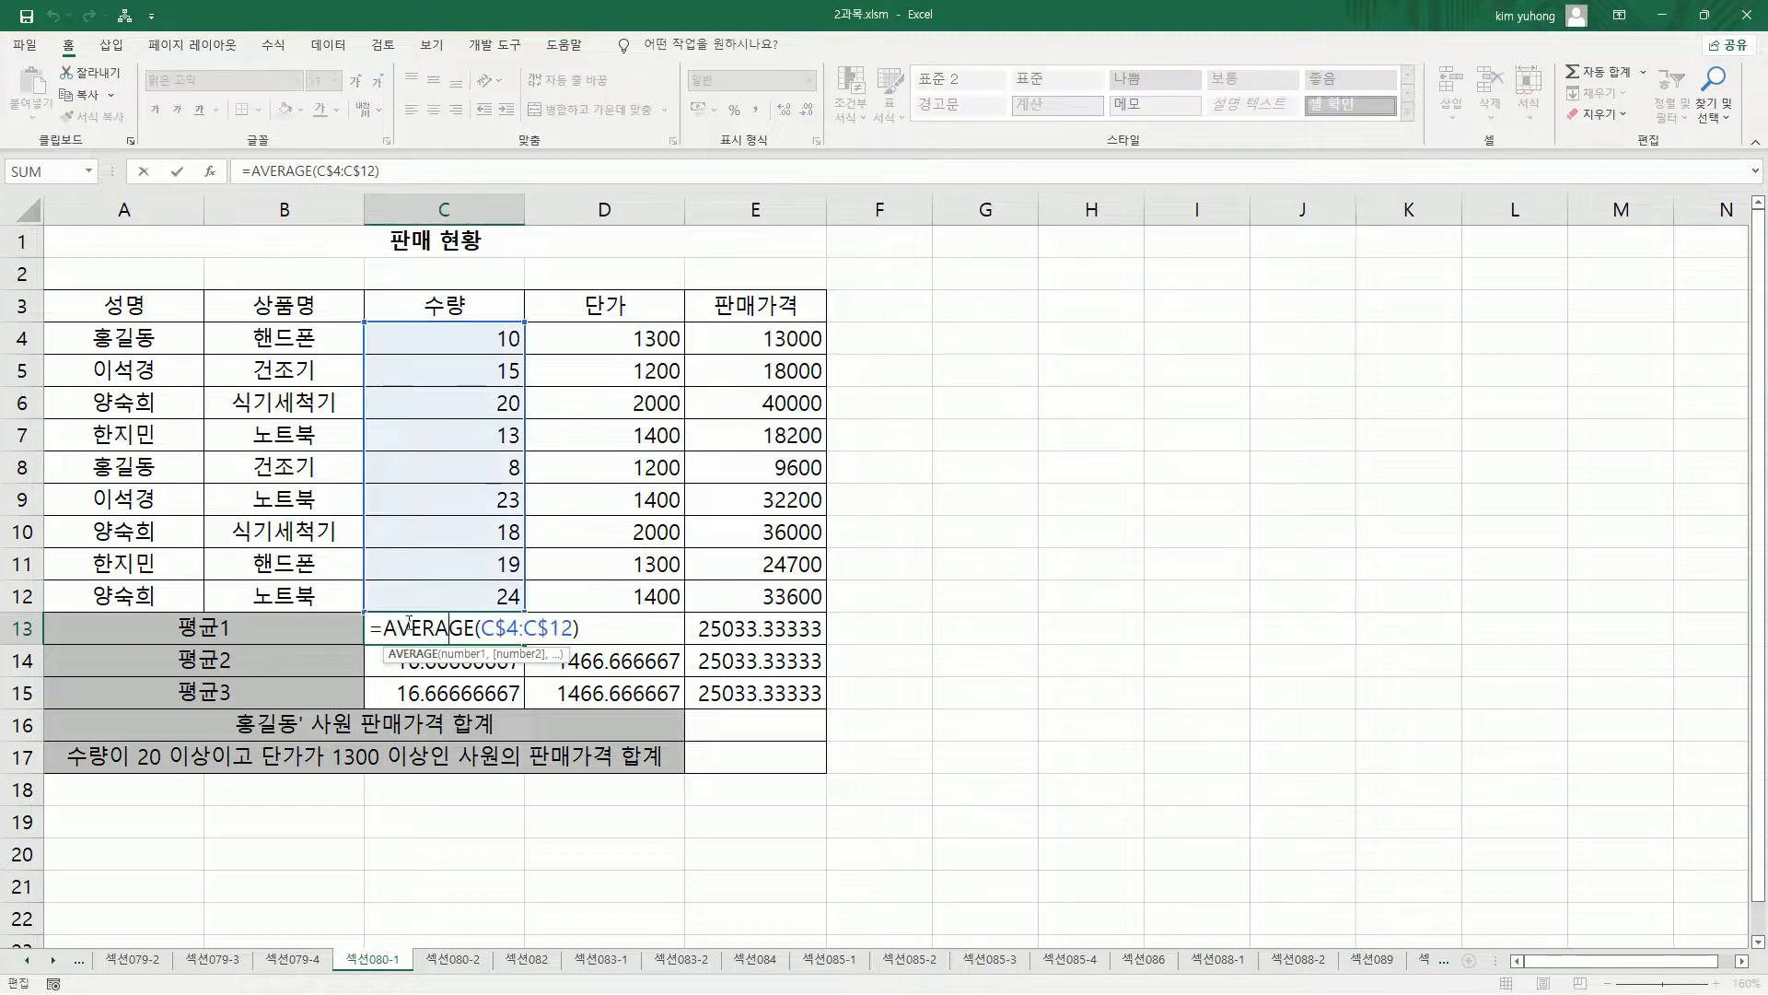
pyautogui.write('roun')
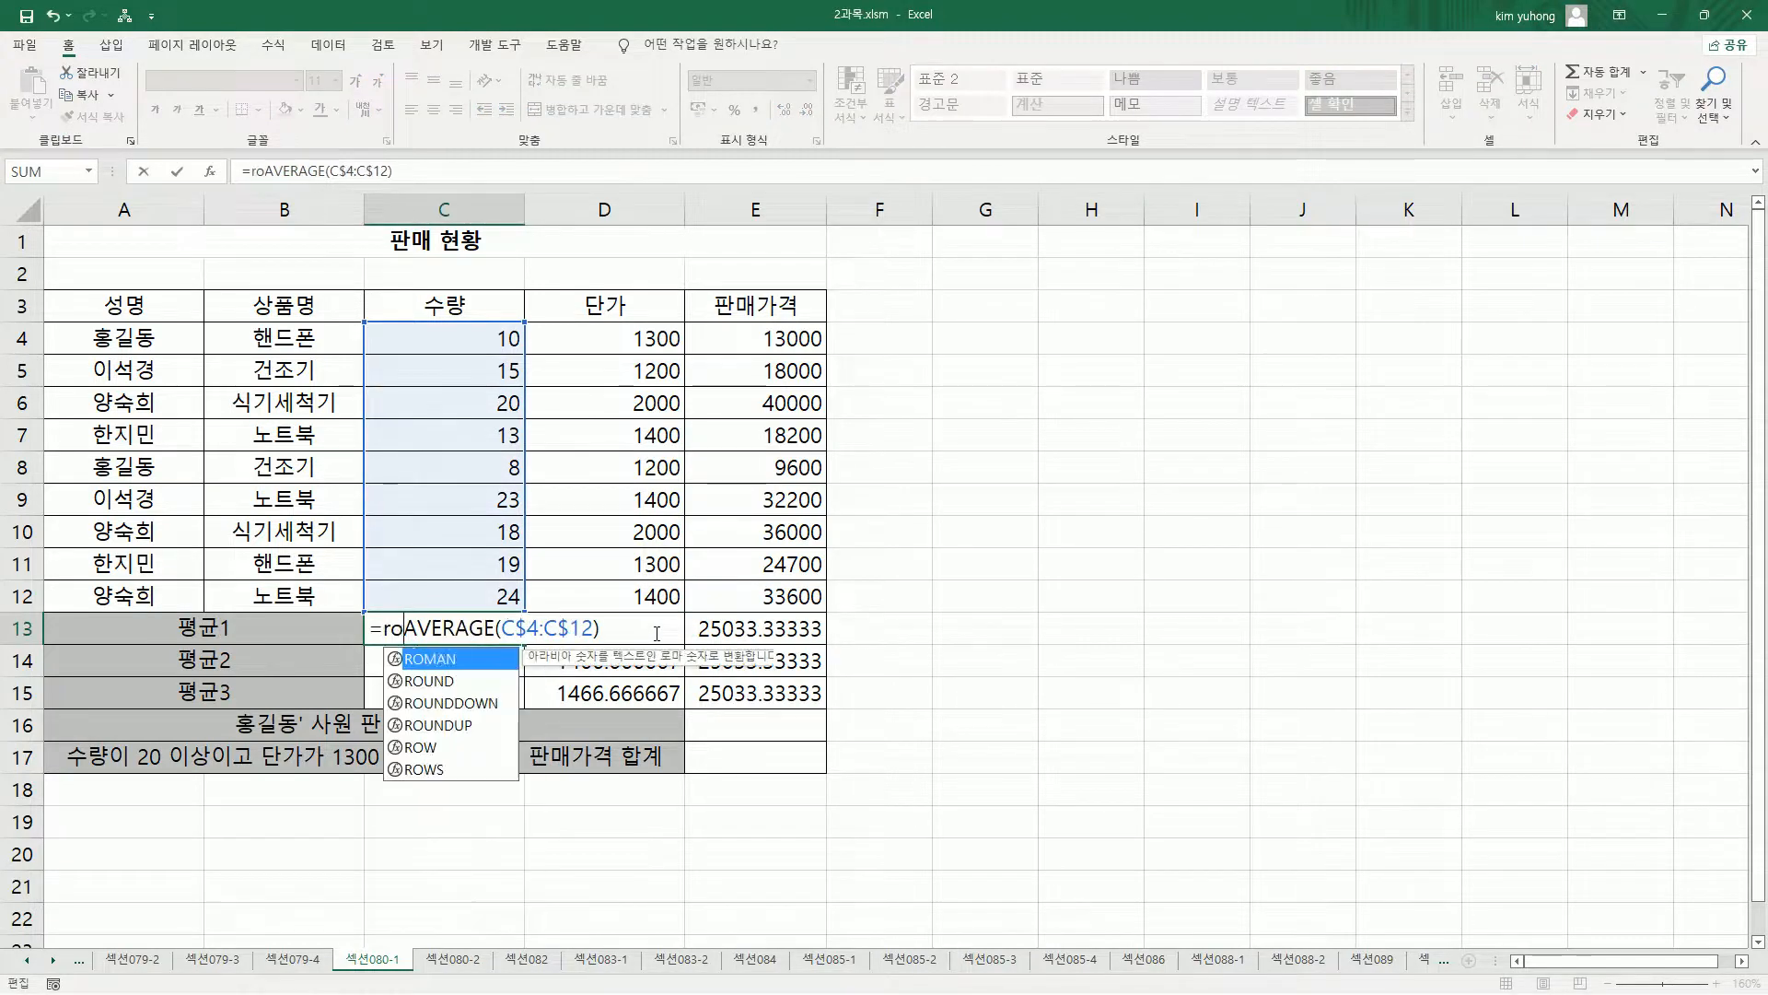
pyautogui.press('Tab')
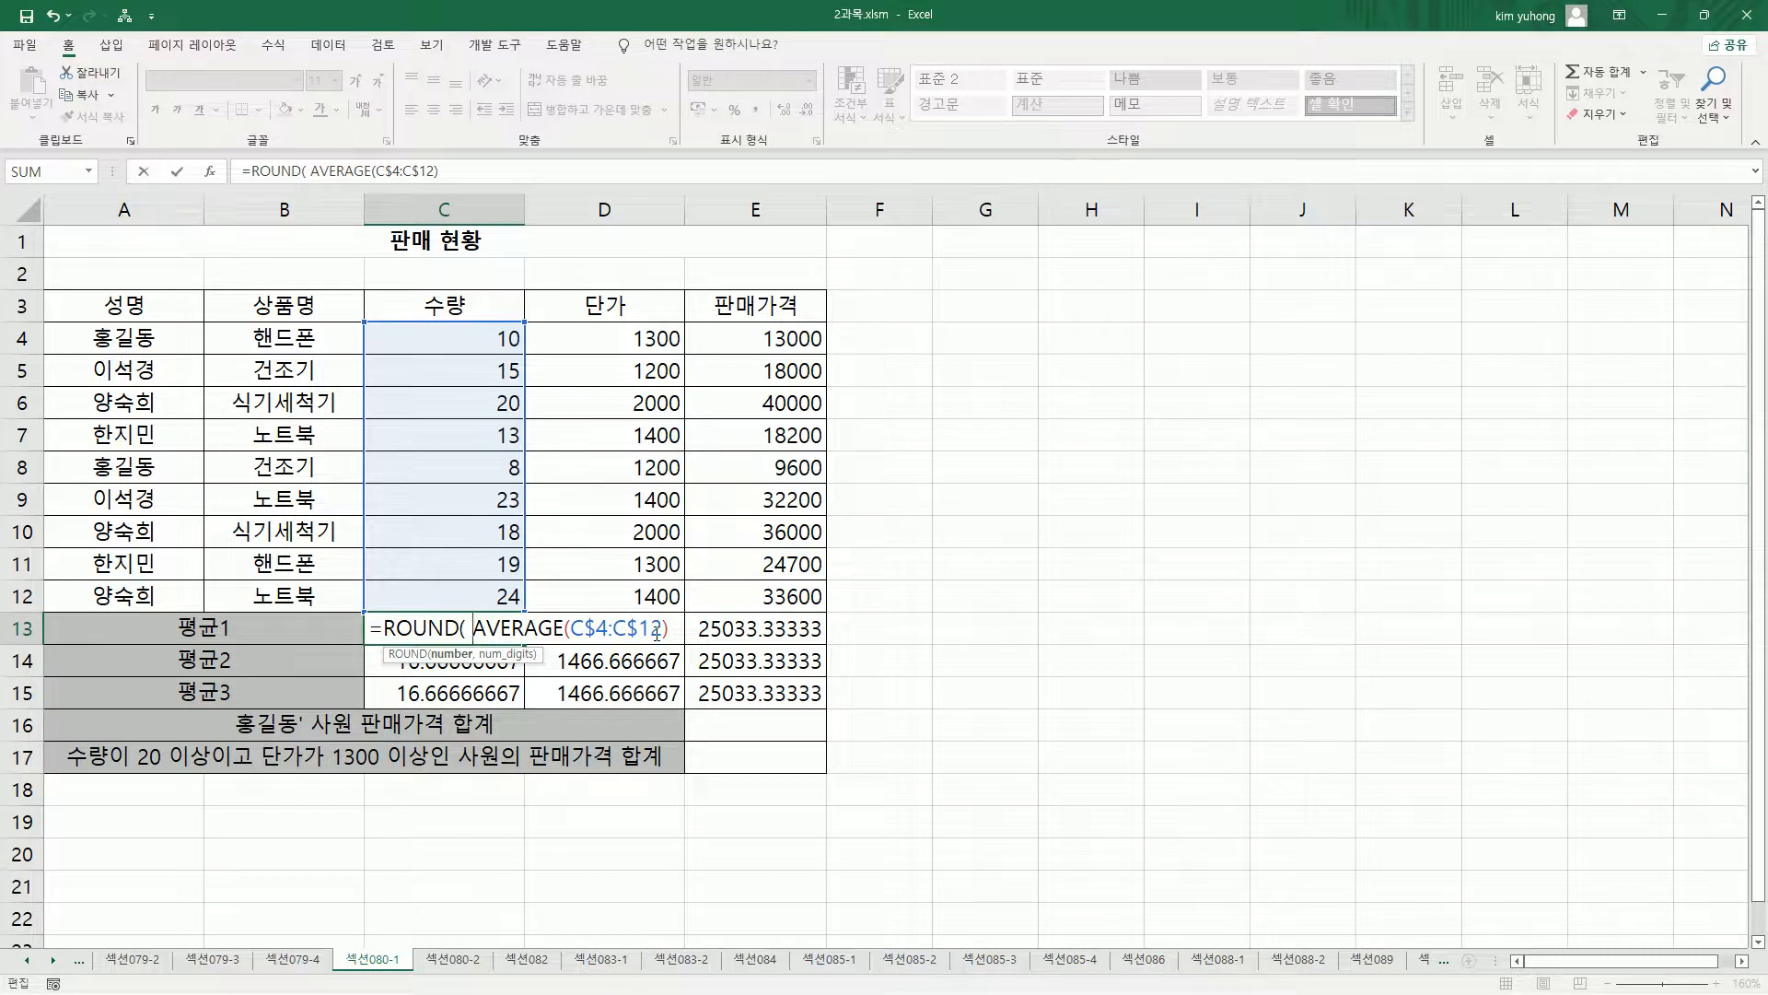
pyautogui.hotkey('shift', 'Home')
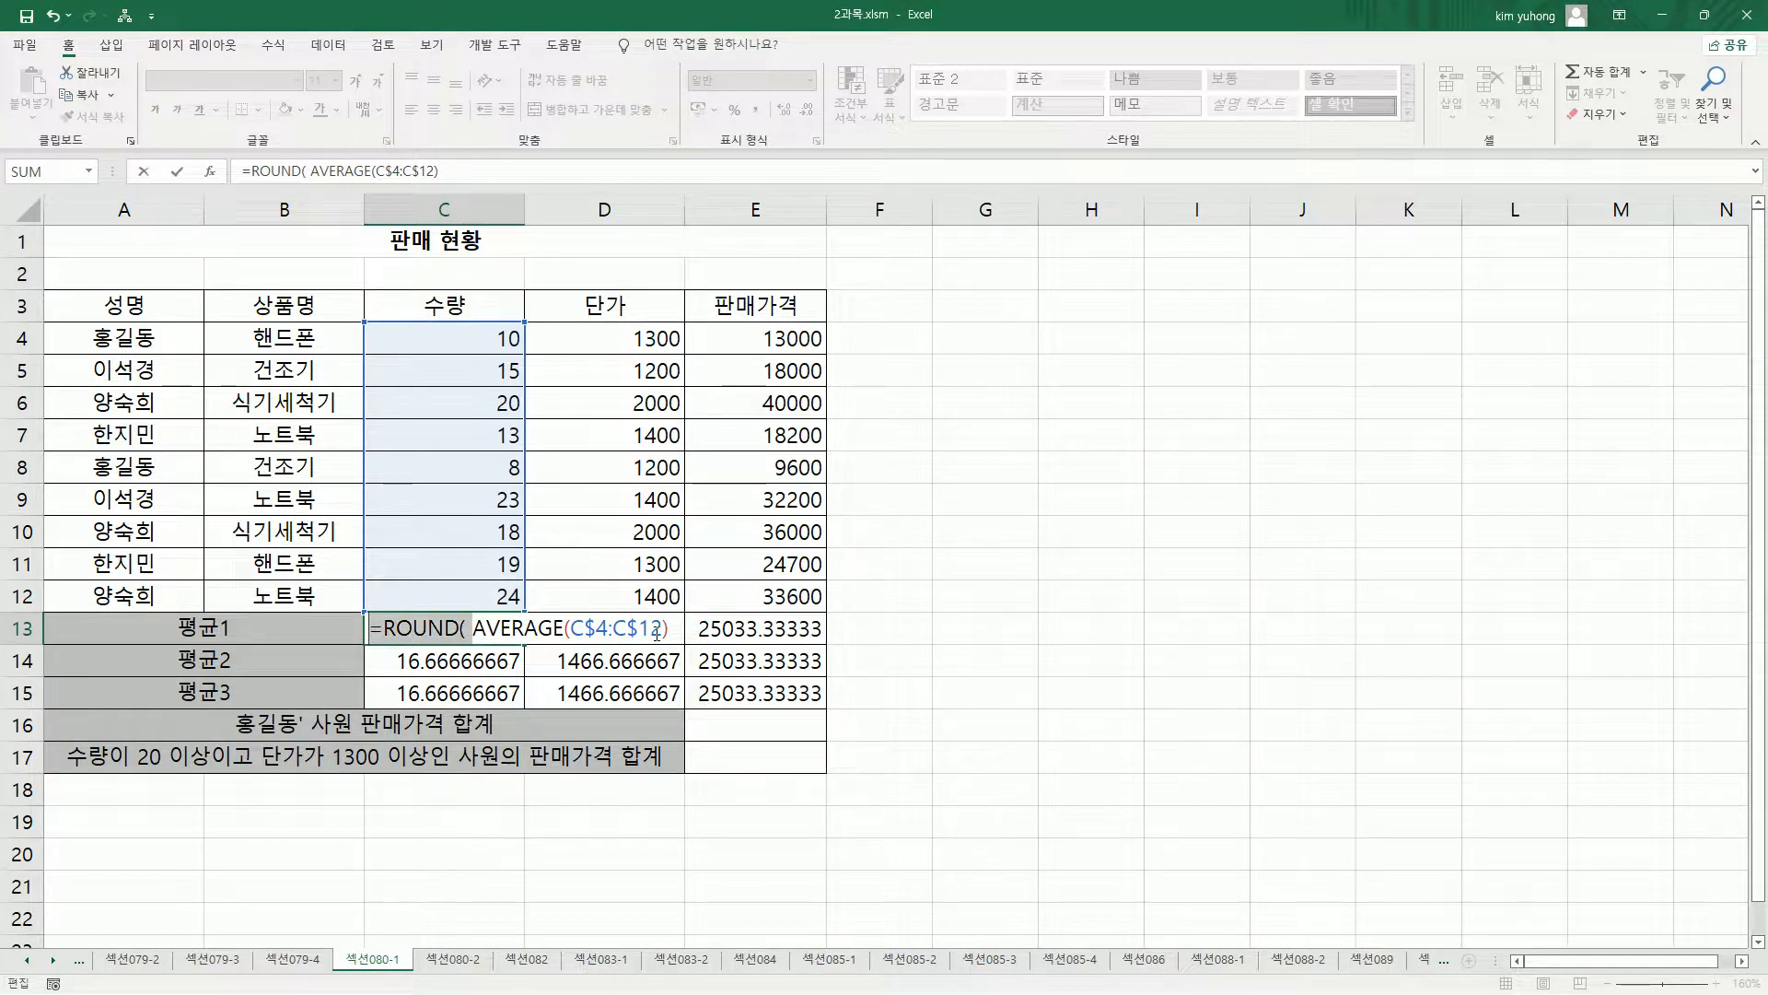
pyautogui.hotkey('shift', 'End')
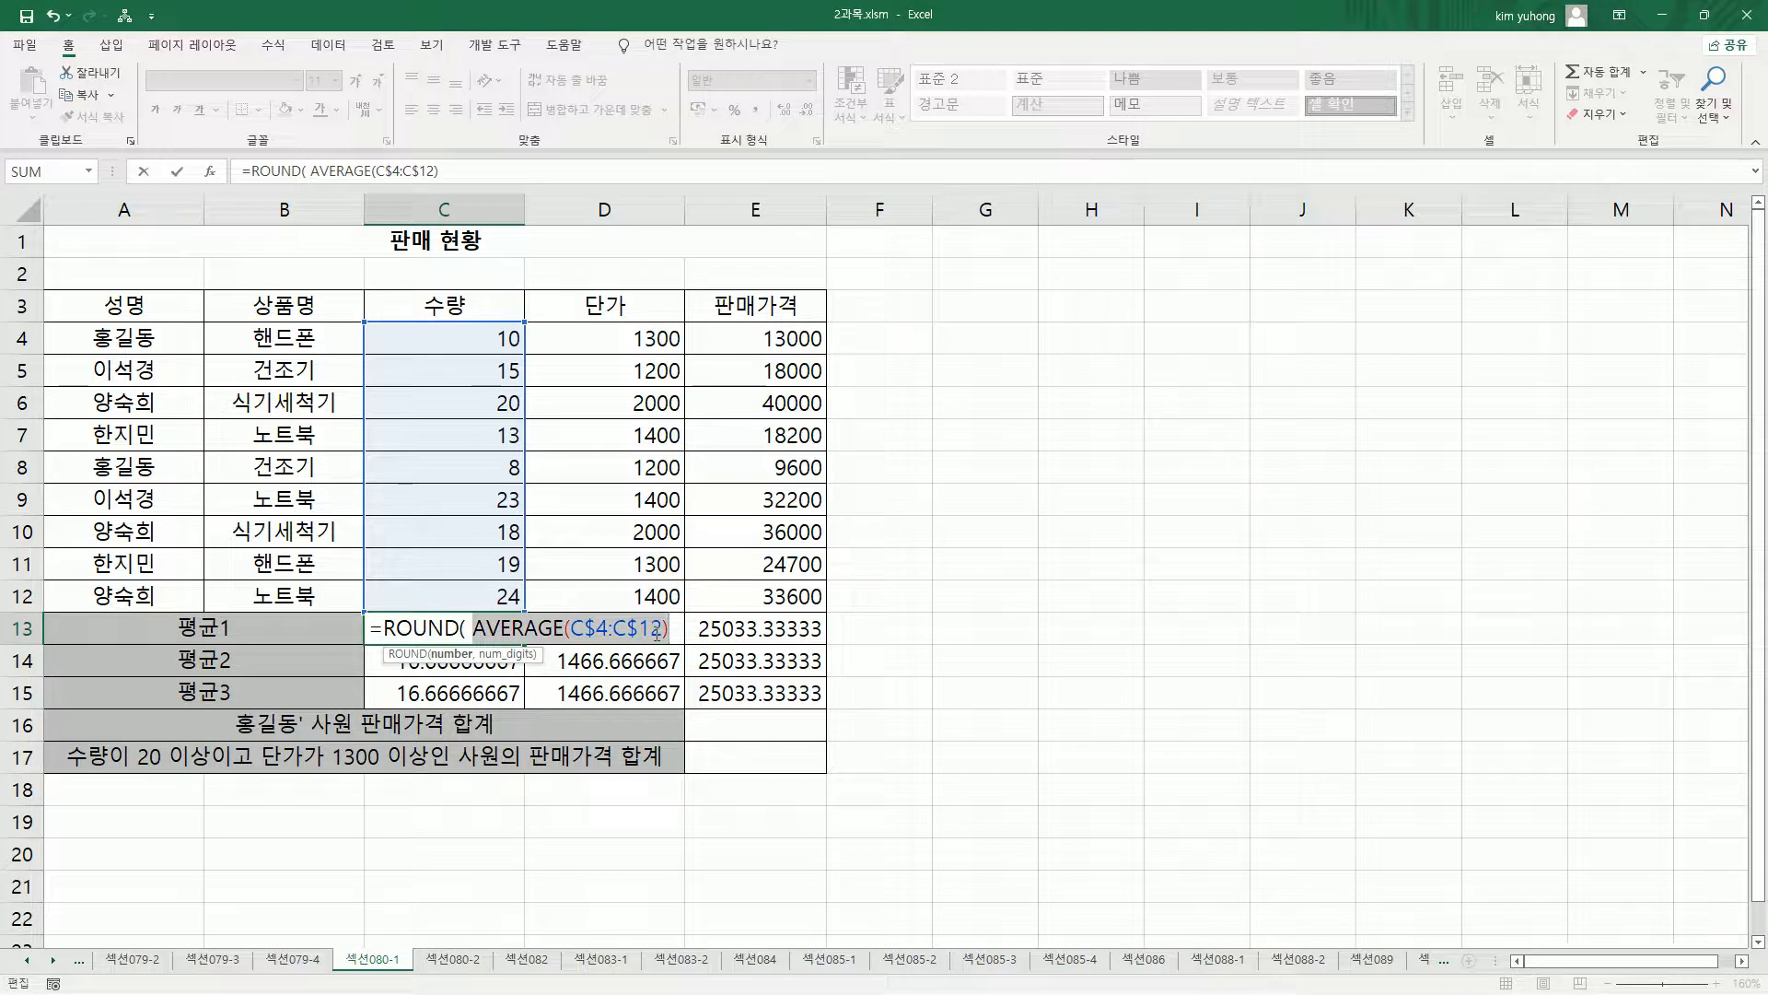
pyautogui.press('Right')
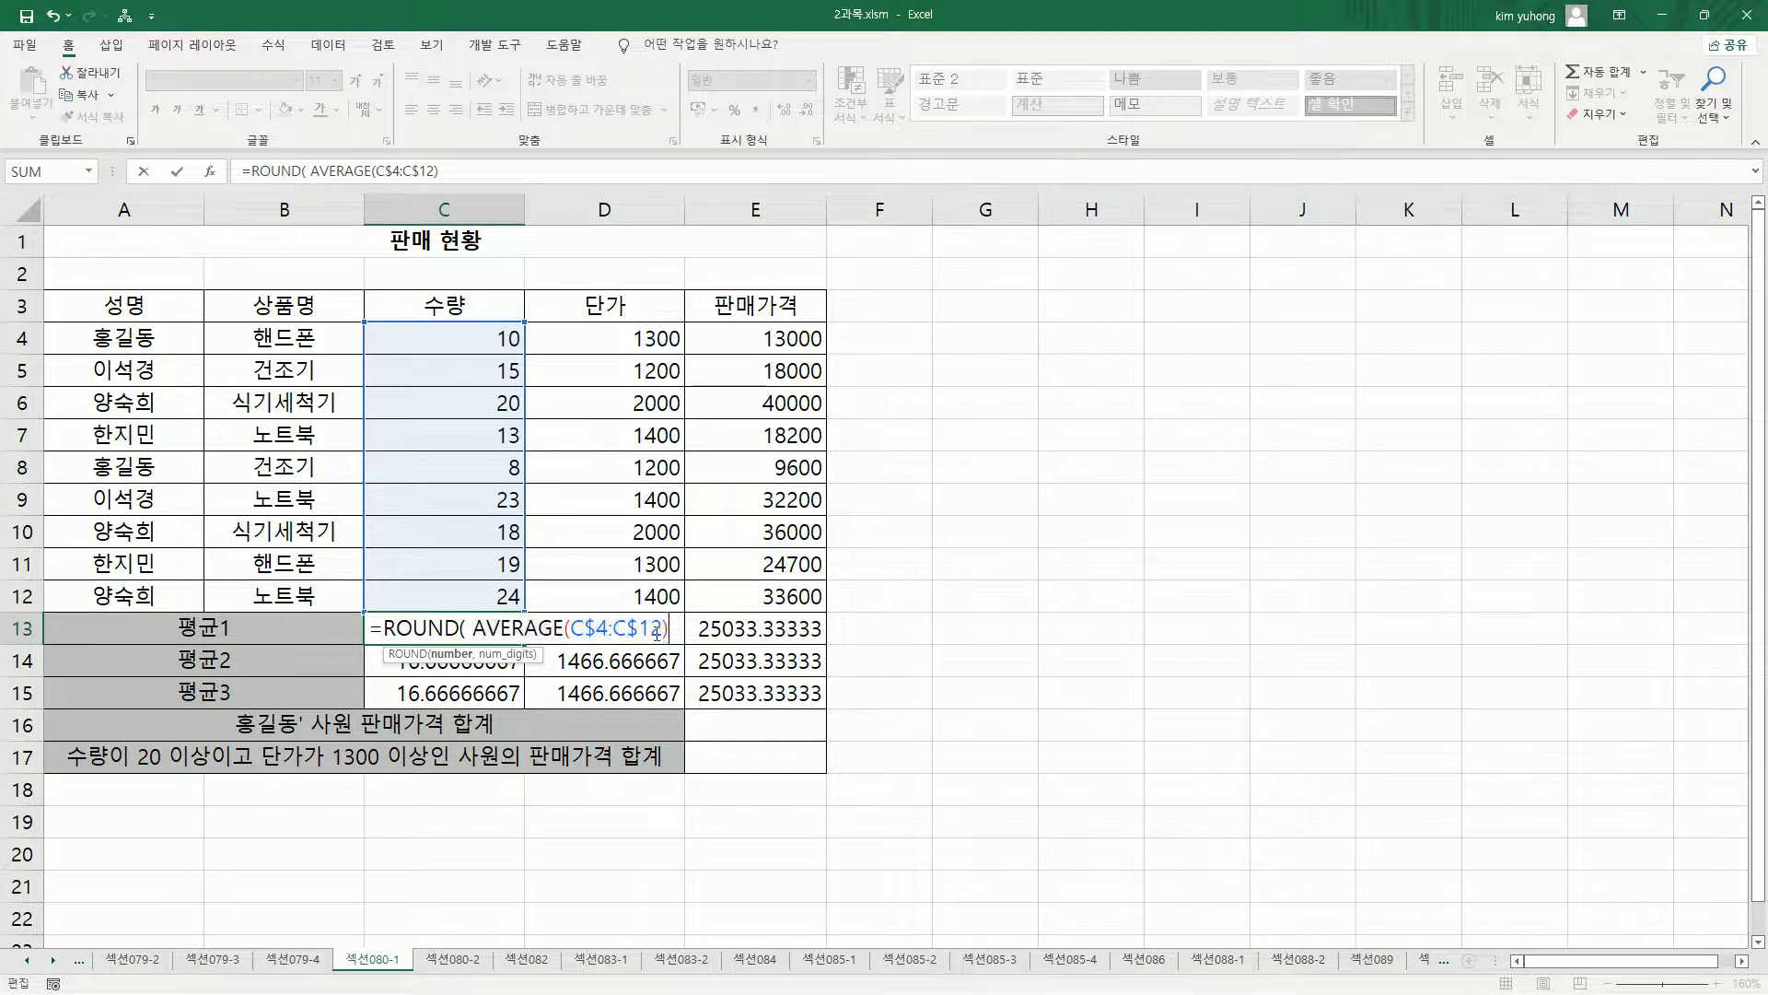
pyautogui.write(',')
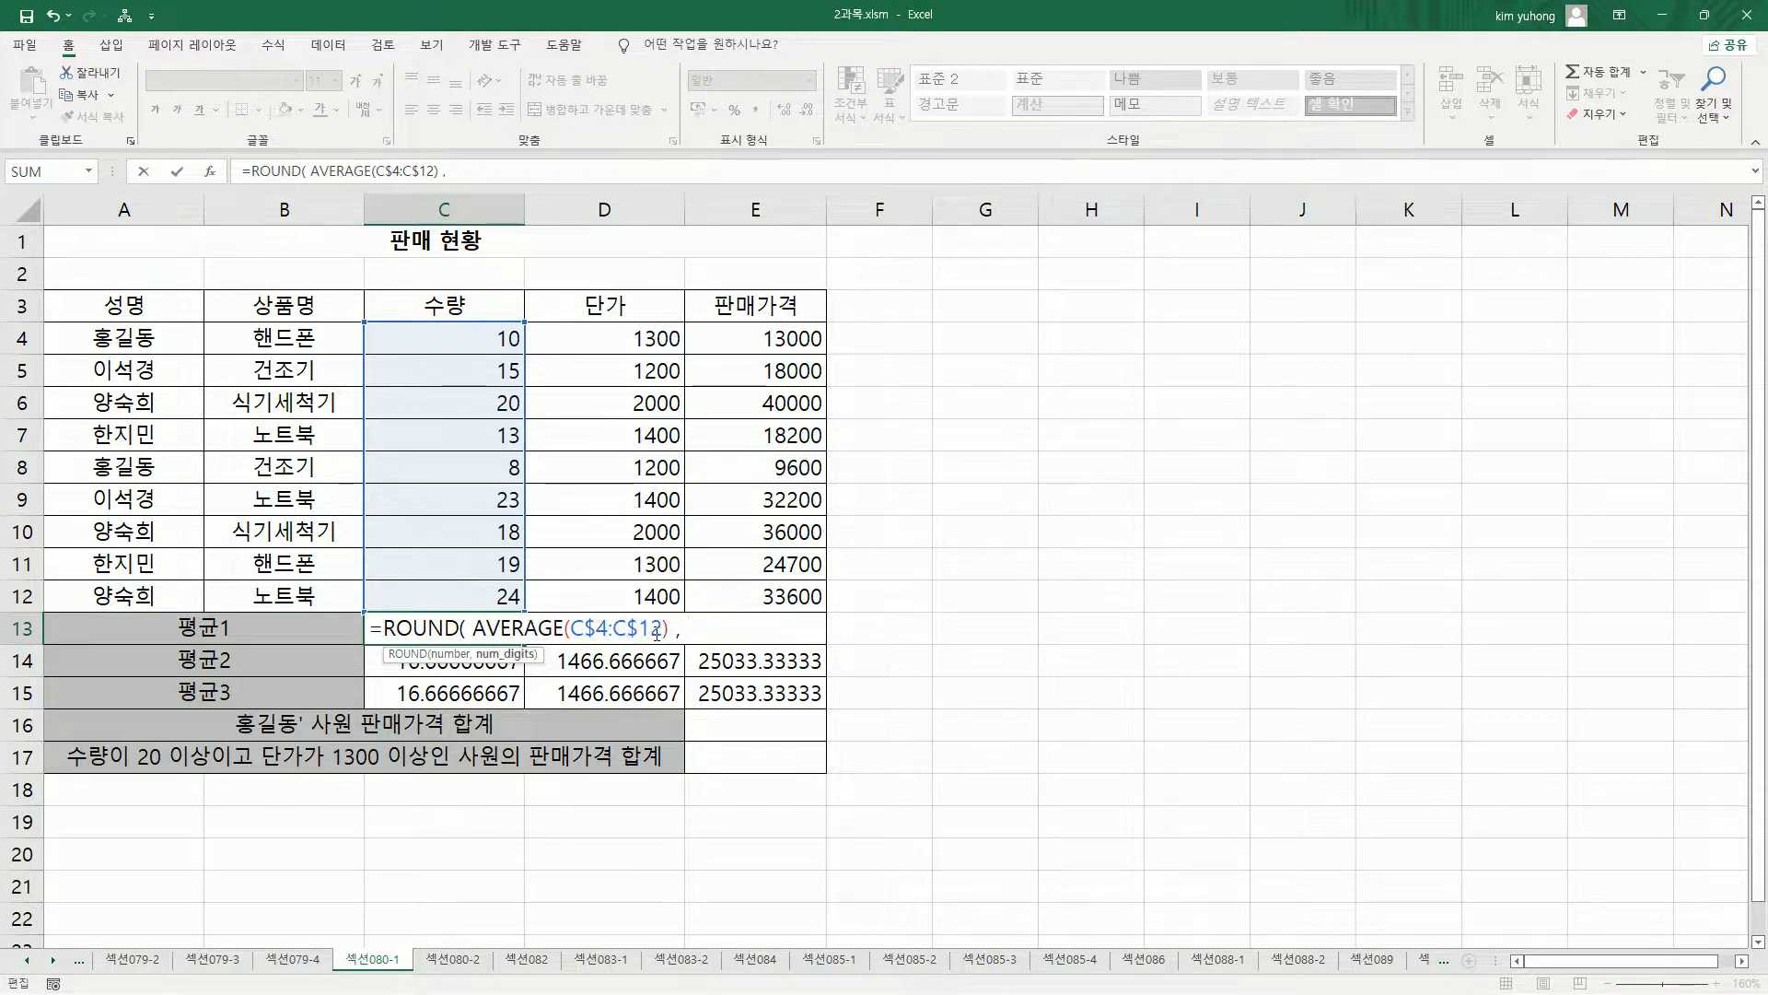
pyautogui.write(' 1')
pyautogui.press('BackSpace')
pyautogui.write(')')
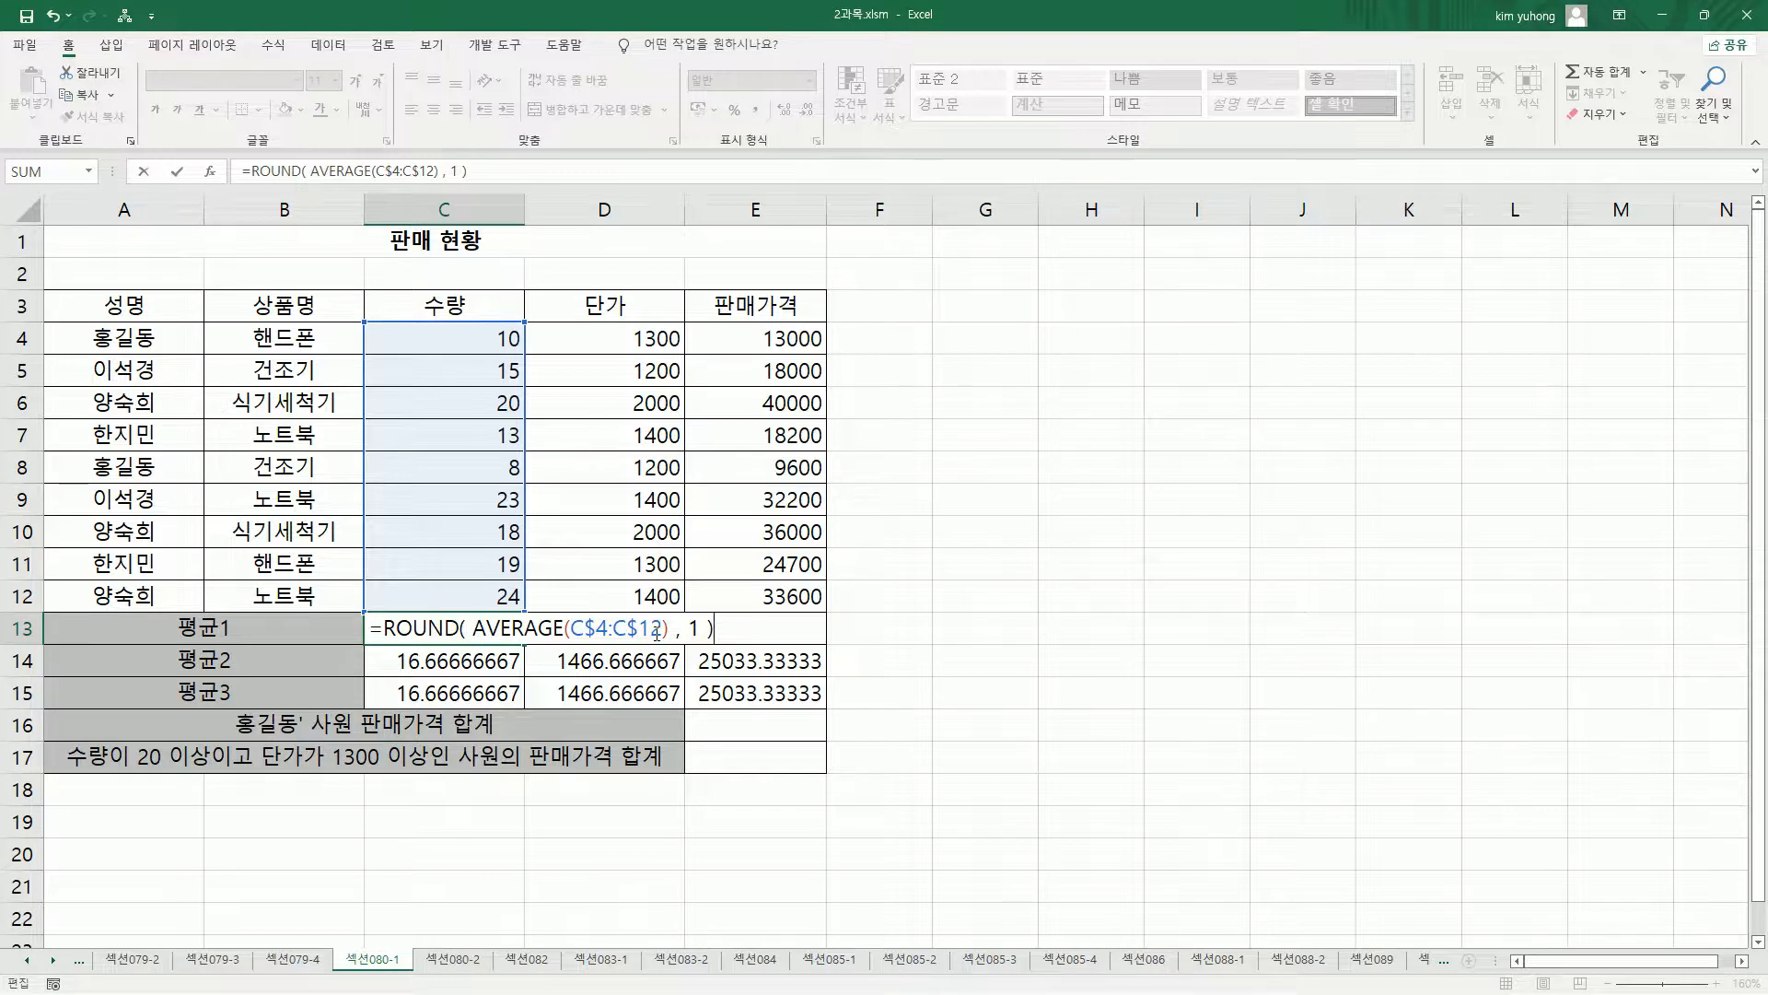
pyautogui.press('Return')
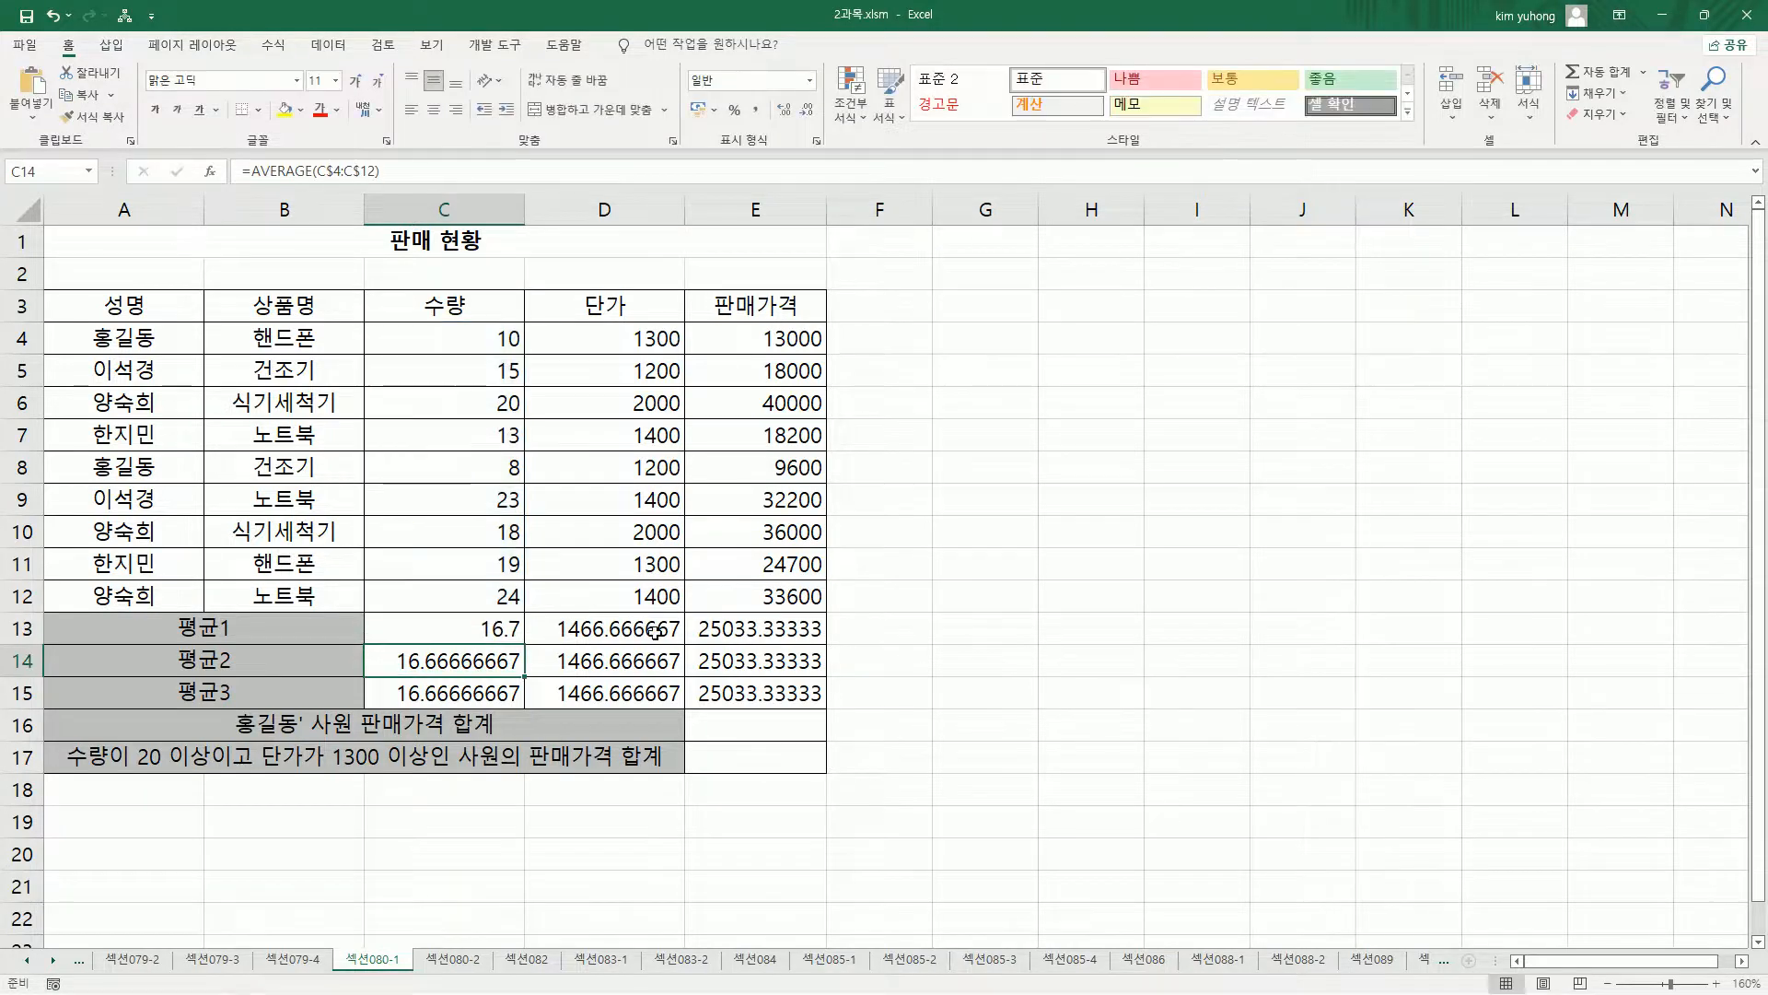
pyautogui.click(468, 636)
pyautogui.moveTo(527, 643); pyautogui.dragTo(805, 648)
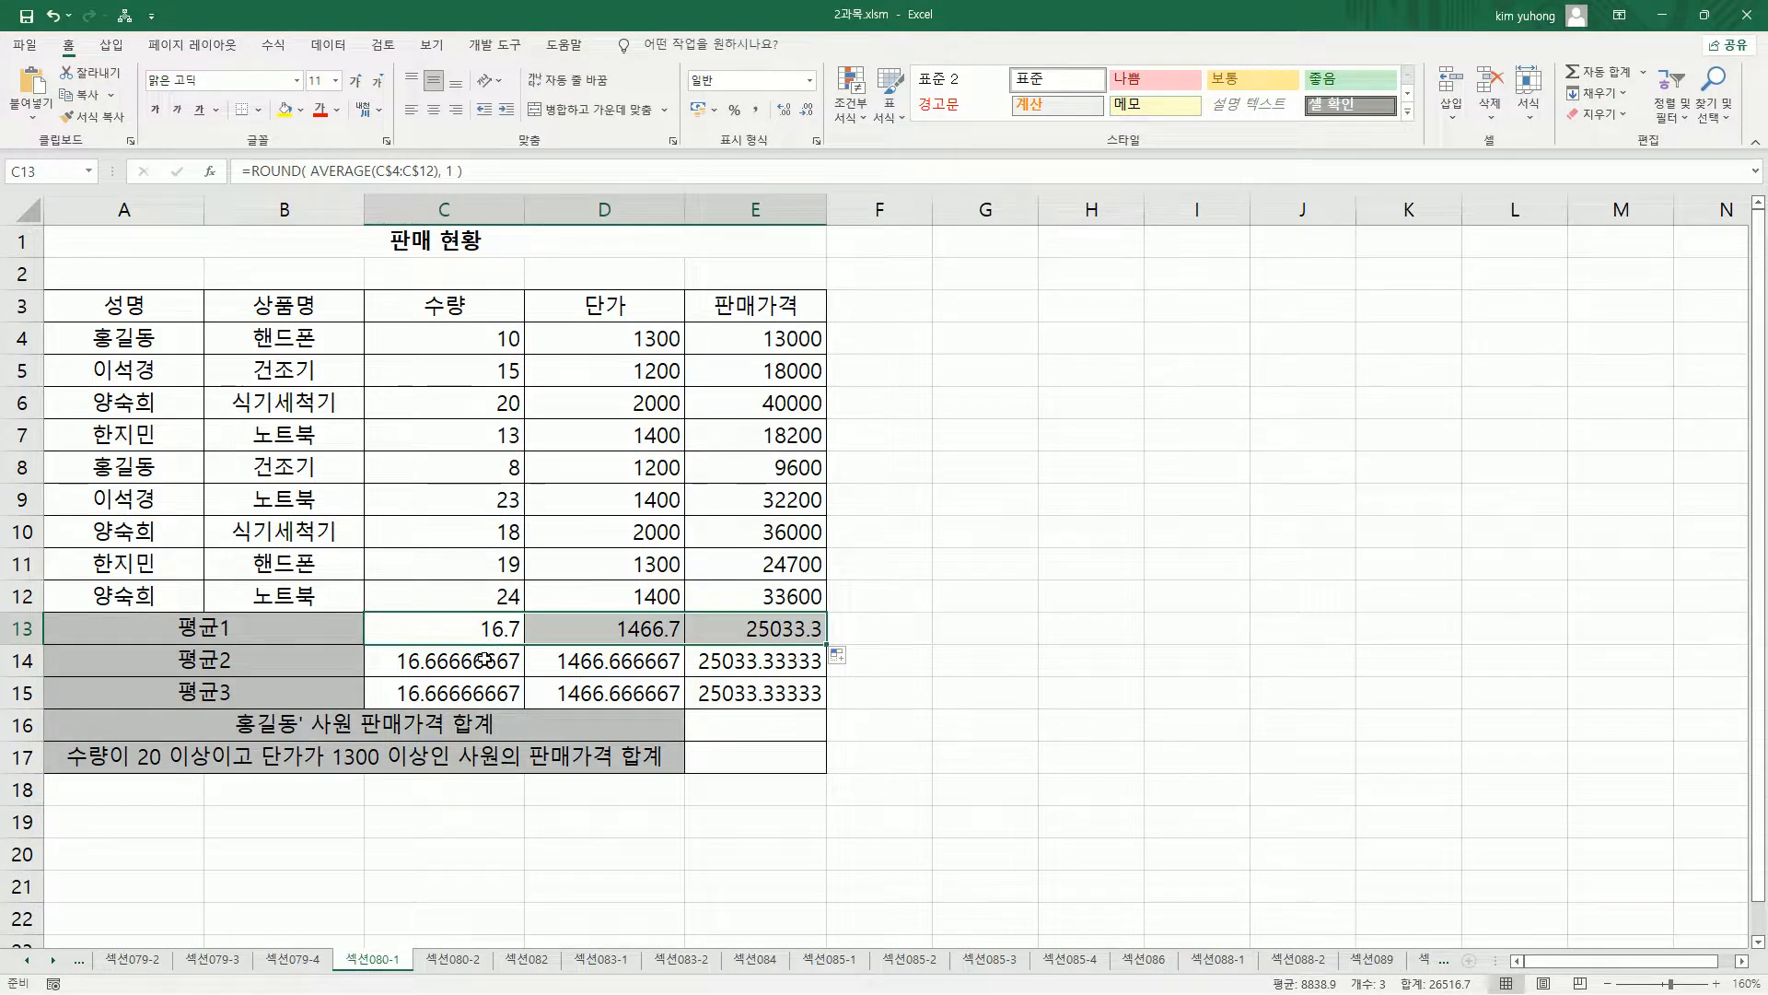
pyautogui.hotkey('ctrl', '2')
pyautogui.moveTo(162, 646)
pyautogui.mouseDown()
pyautogui.moveTo(203, 670)
pyautogui.moveTo(825, 677)
pyautogui.mouseUp()
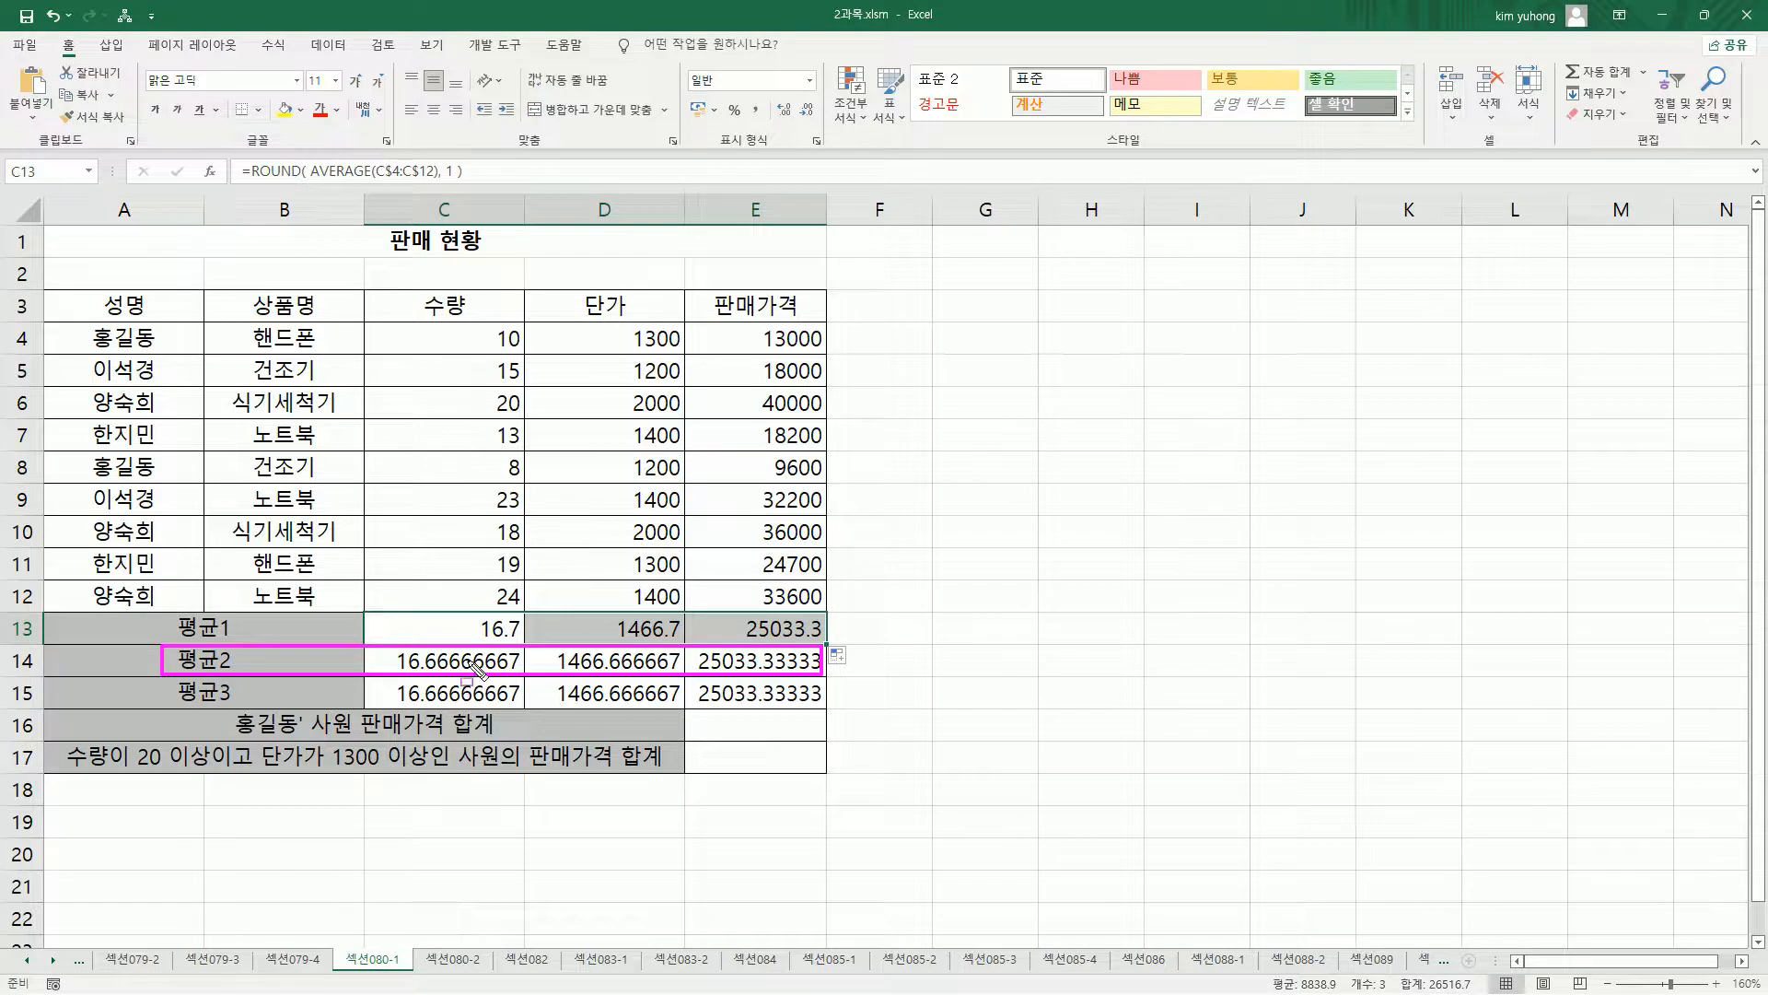
# Change the 평균2 formula in C14 to =ROUNDUP(AVERAGE(C$4:C$12), 2)
pyautogui.doubleClick(455, 659)
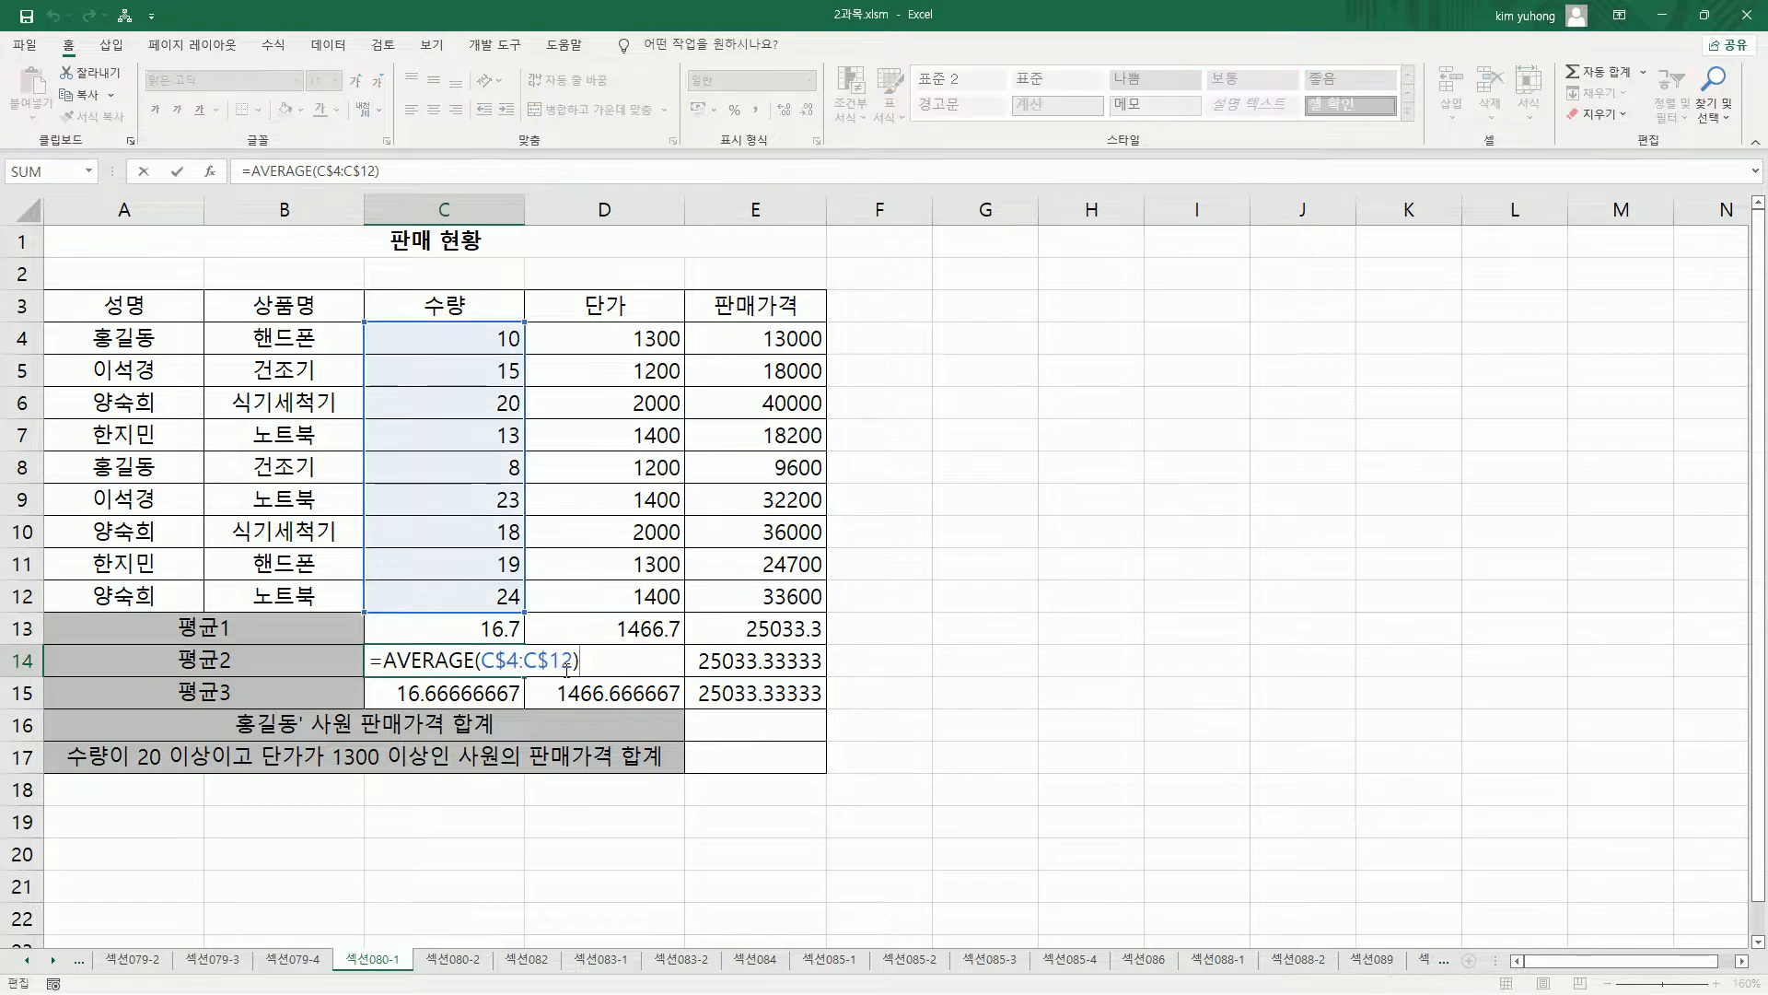
pyautogui.press('Home')
pyautogui.press('Right')
pyautogui.write('round')
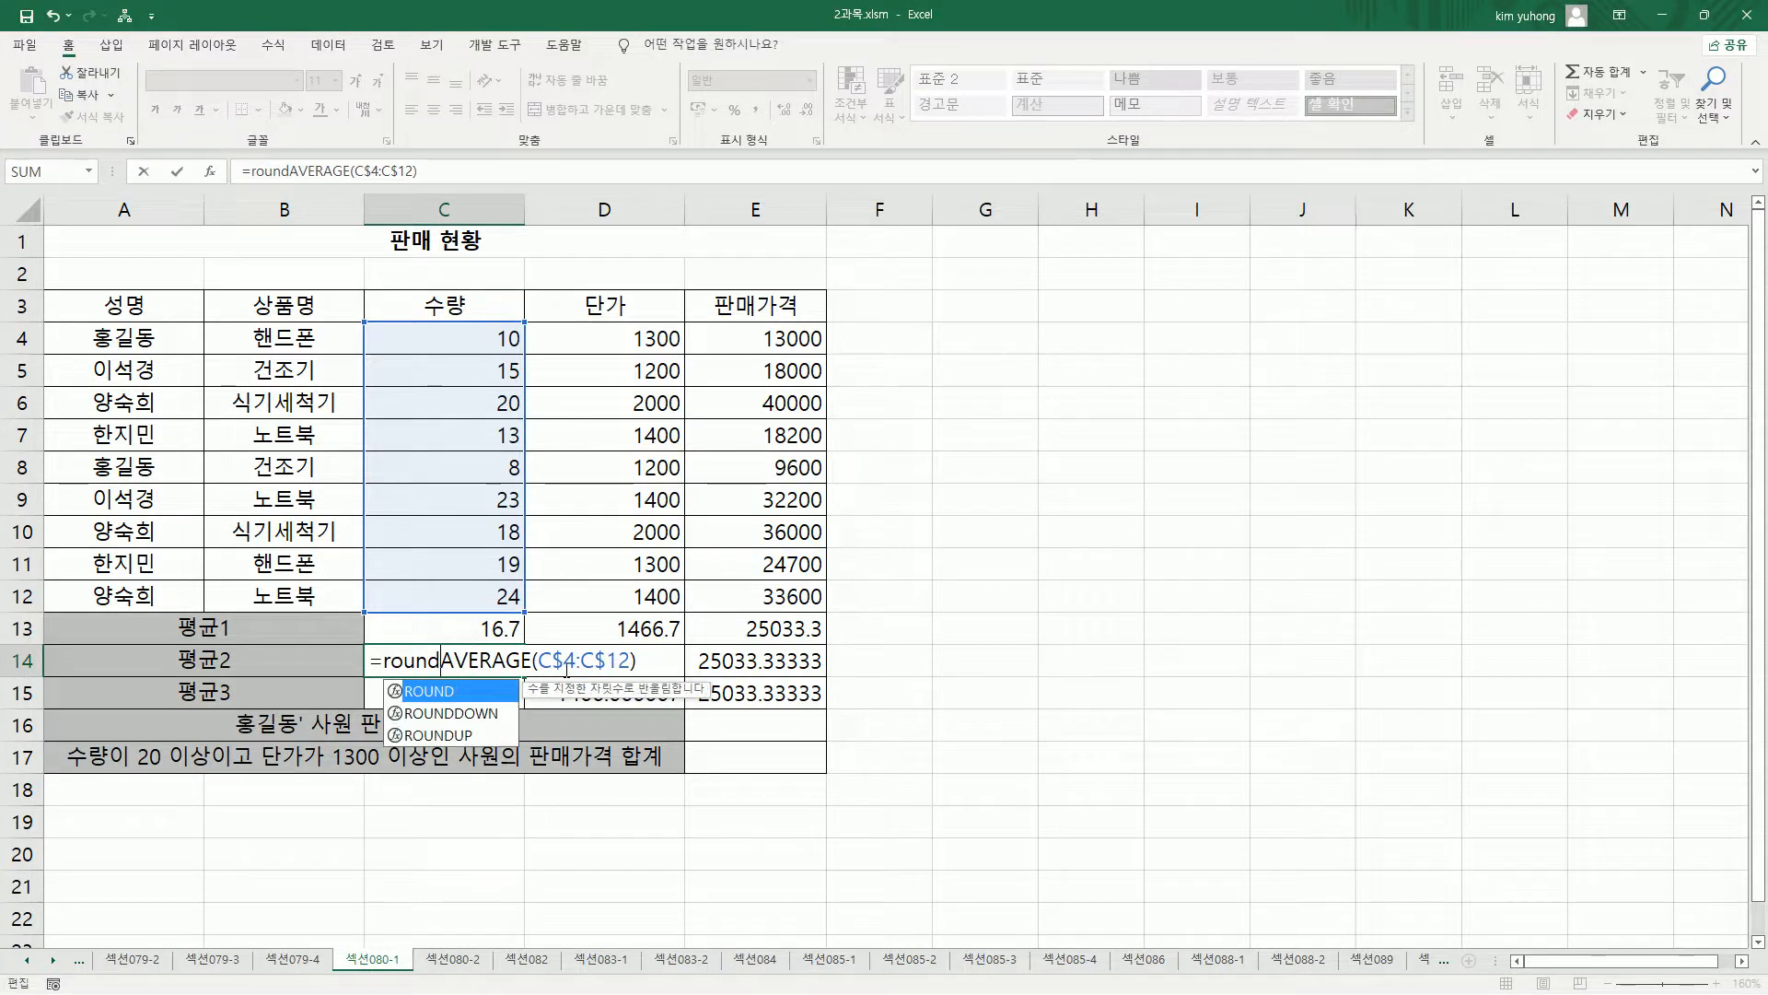
pyautogui.write('u')
pyautogui.press('Tab')
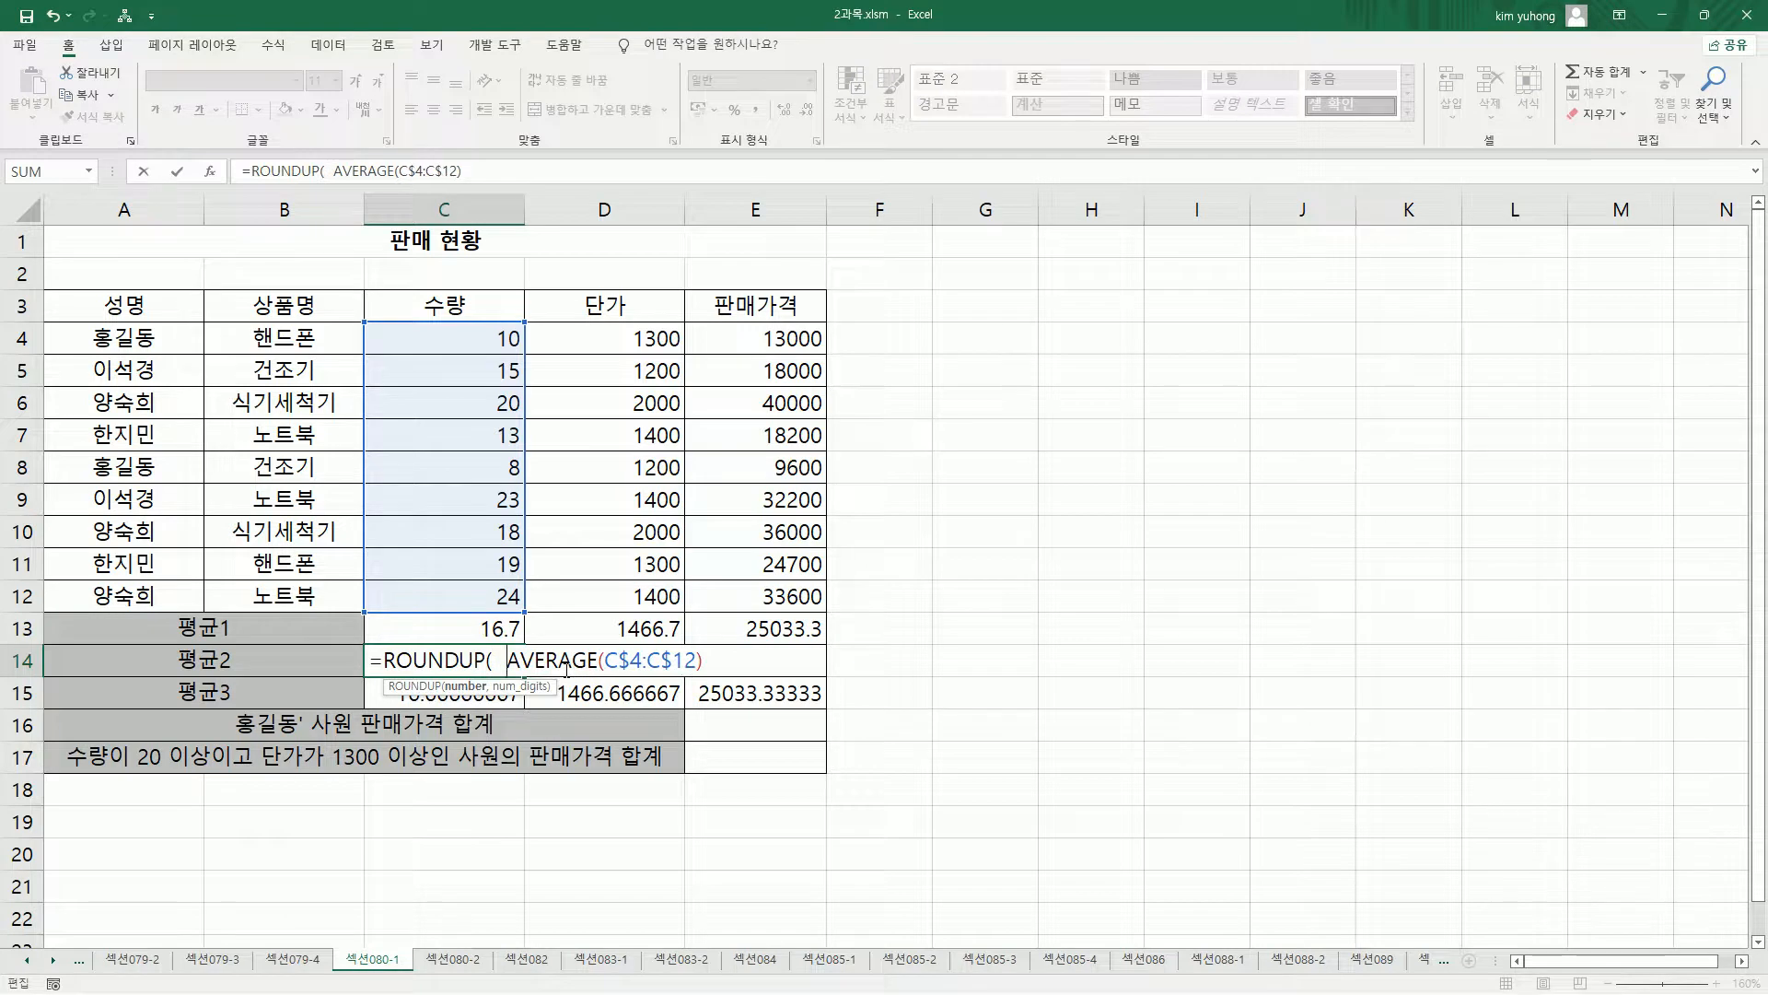
pyautogui.hotkey('shift', 'End')
pyautogui.press('End')
pyautogui.write(', 2')
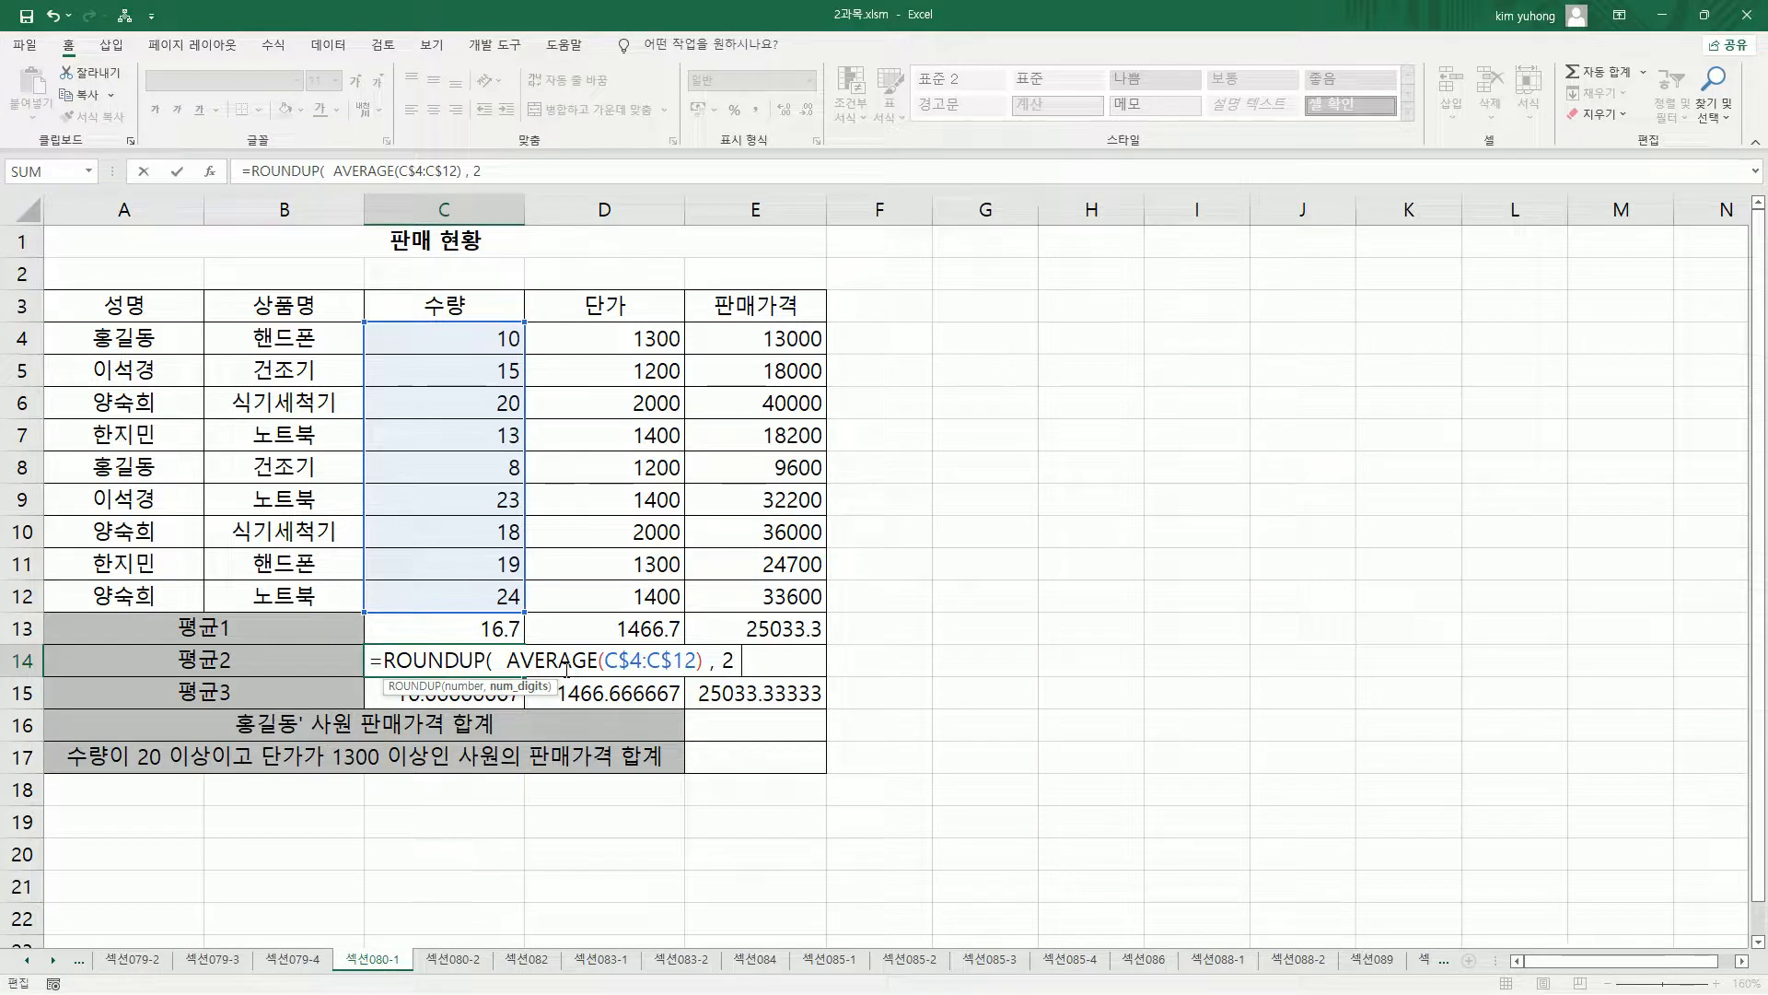
pyautogui.write(' )')
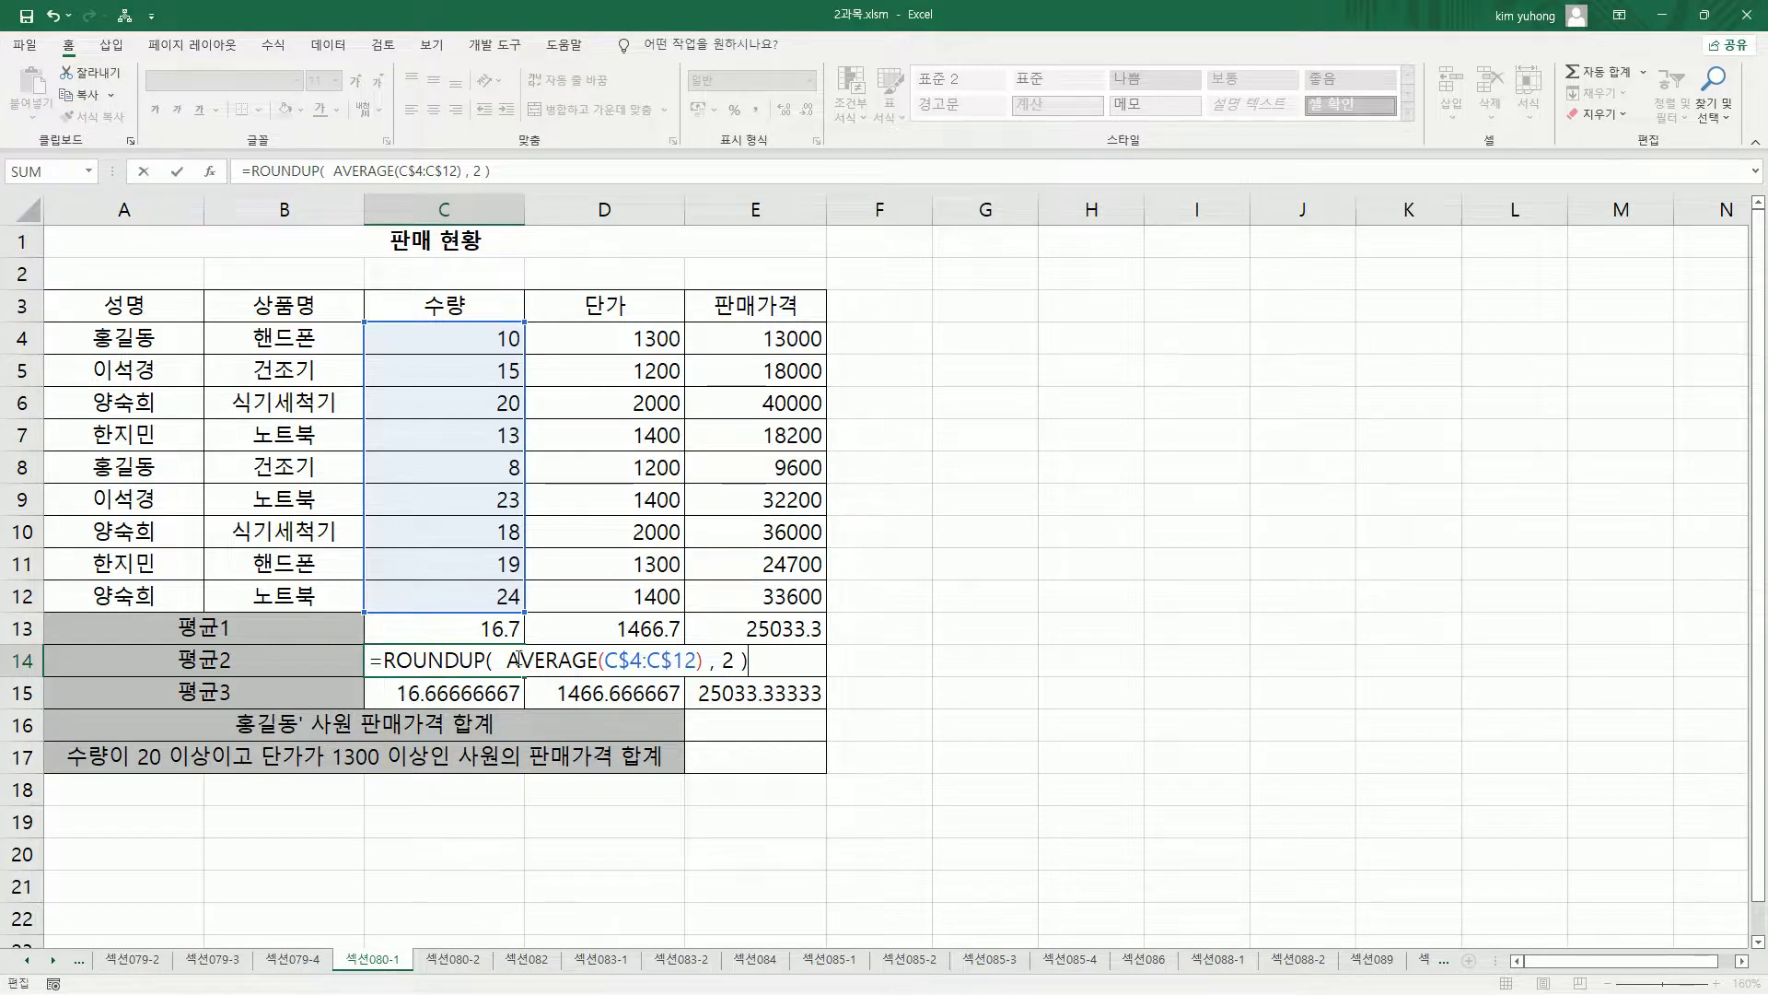
pyautogui.moveTo(494, 663); pyautogui.dragTo(508, 663)
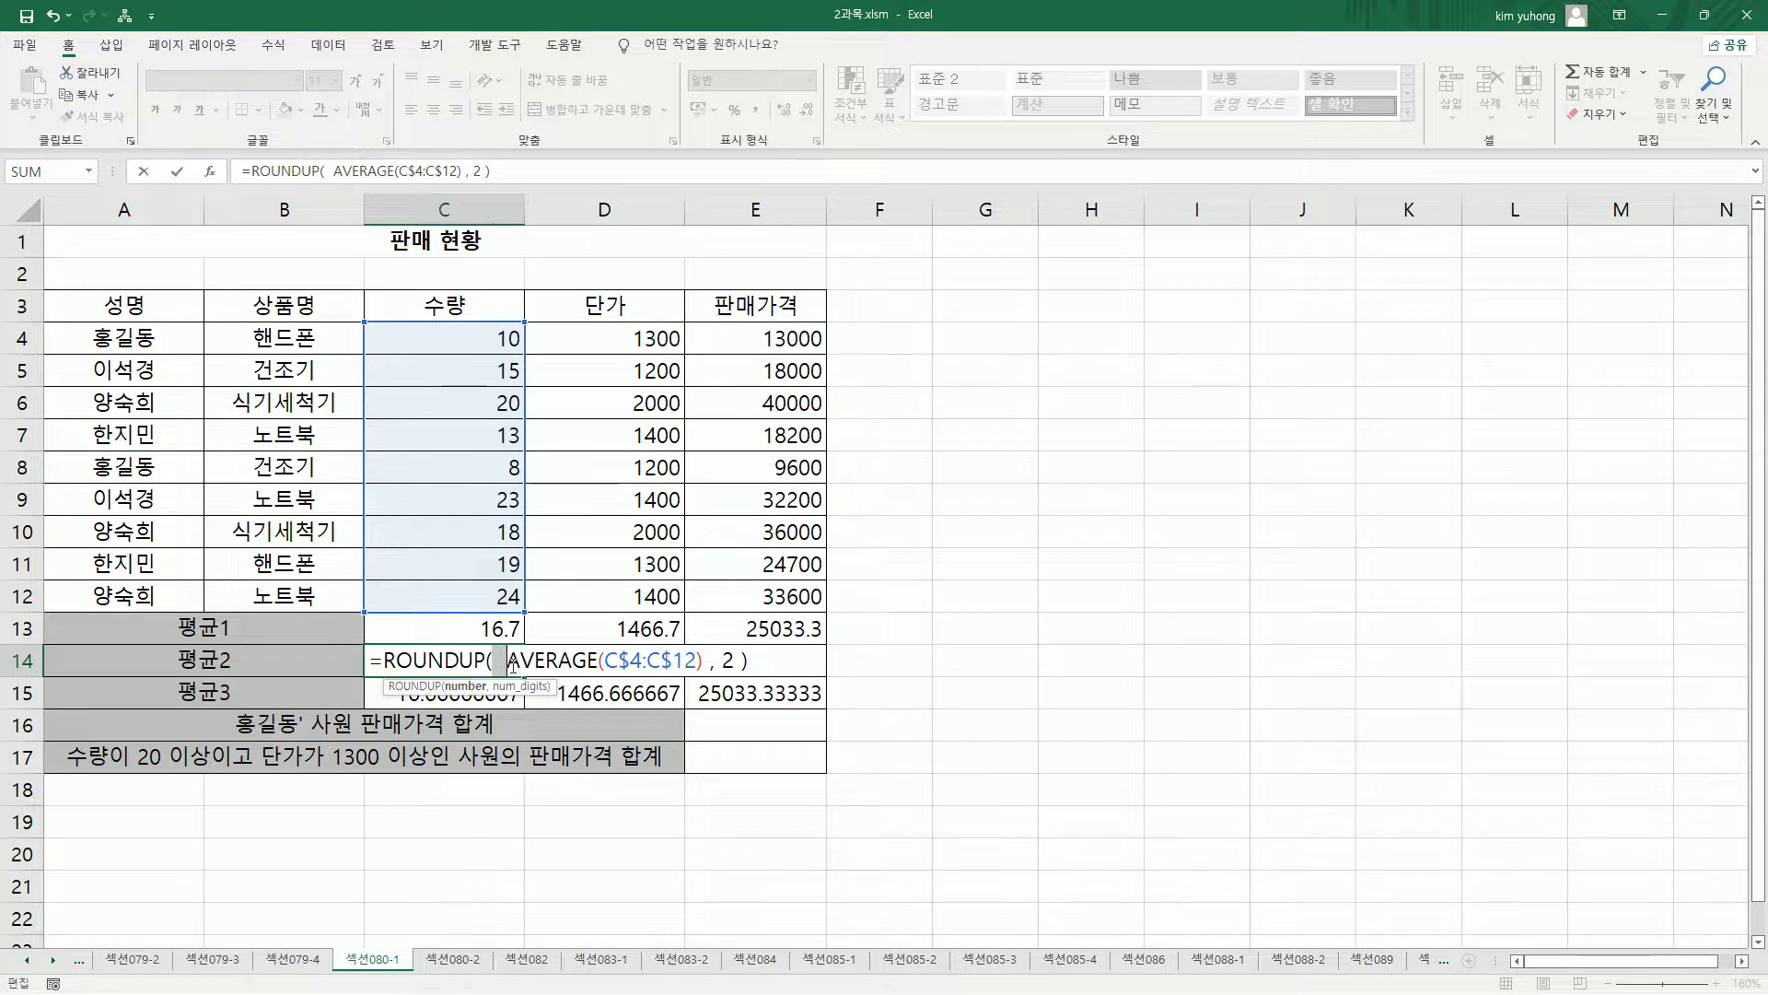
pyautogui.click(703, 663)
pyautogui.moveTo(735, 663); pyautogui.dragTo(742, 663)
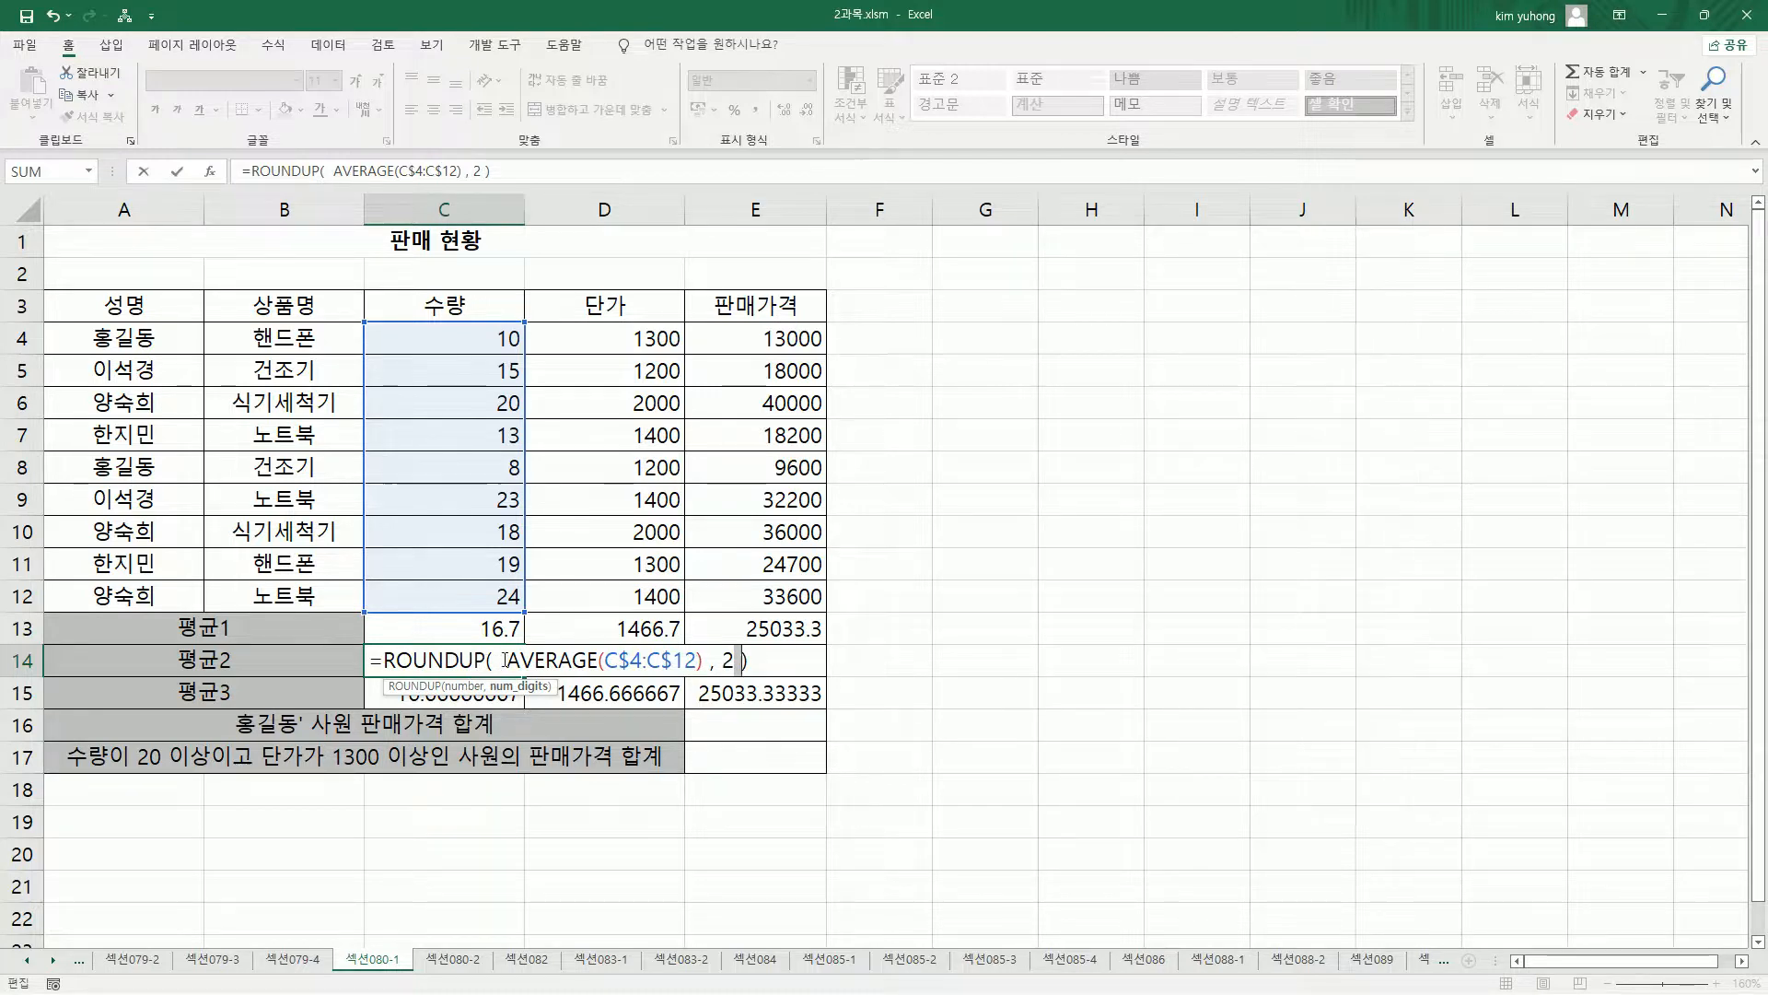
pyautogui.moveTo(491, 661); pyautogui.dragTo(505, 660)
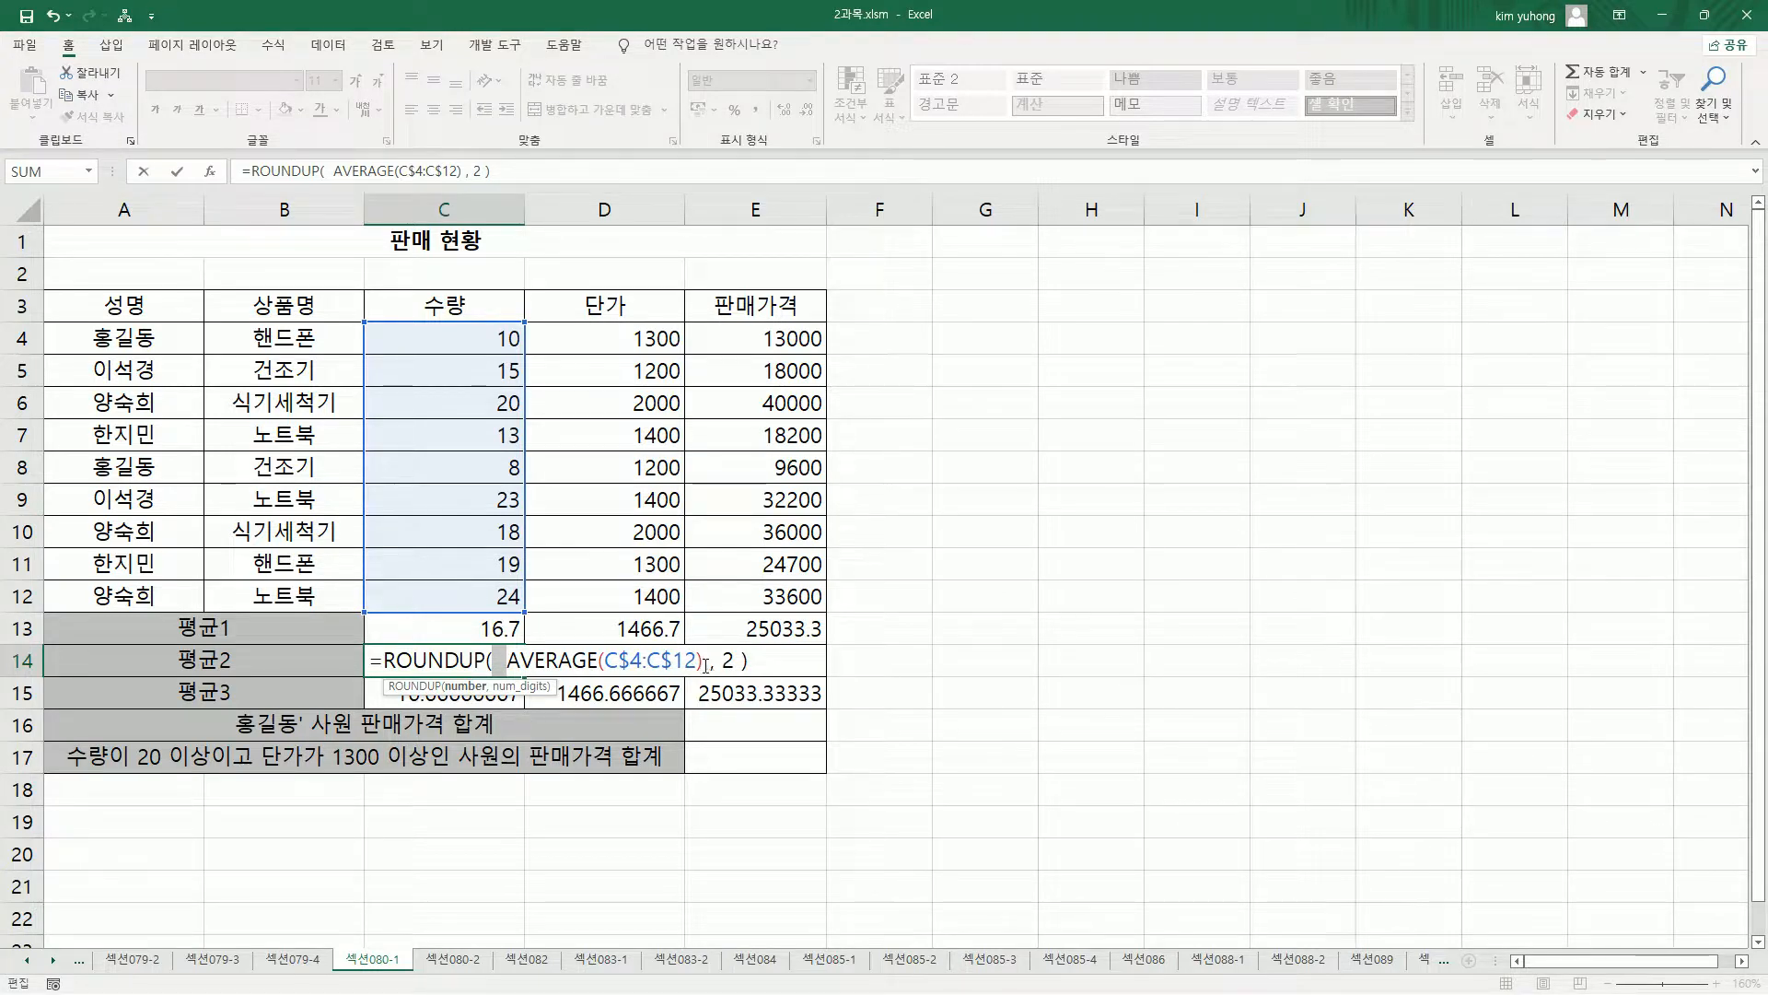
pyautogui.click(618, 661)
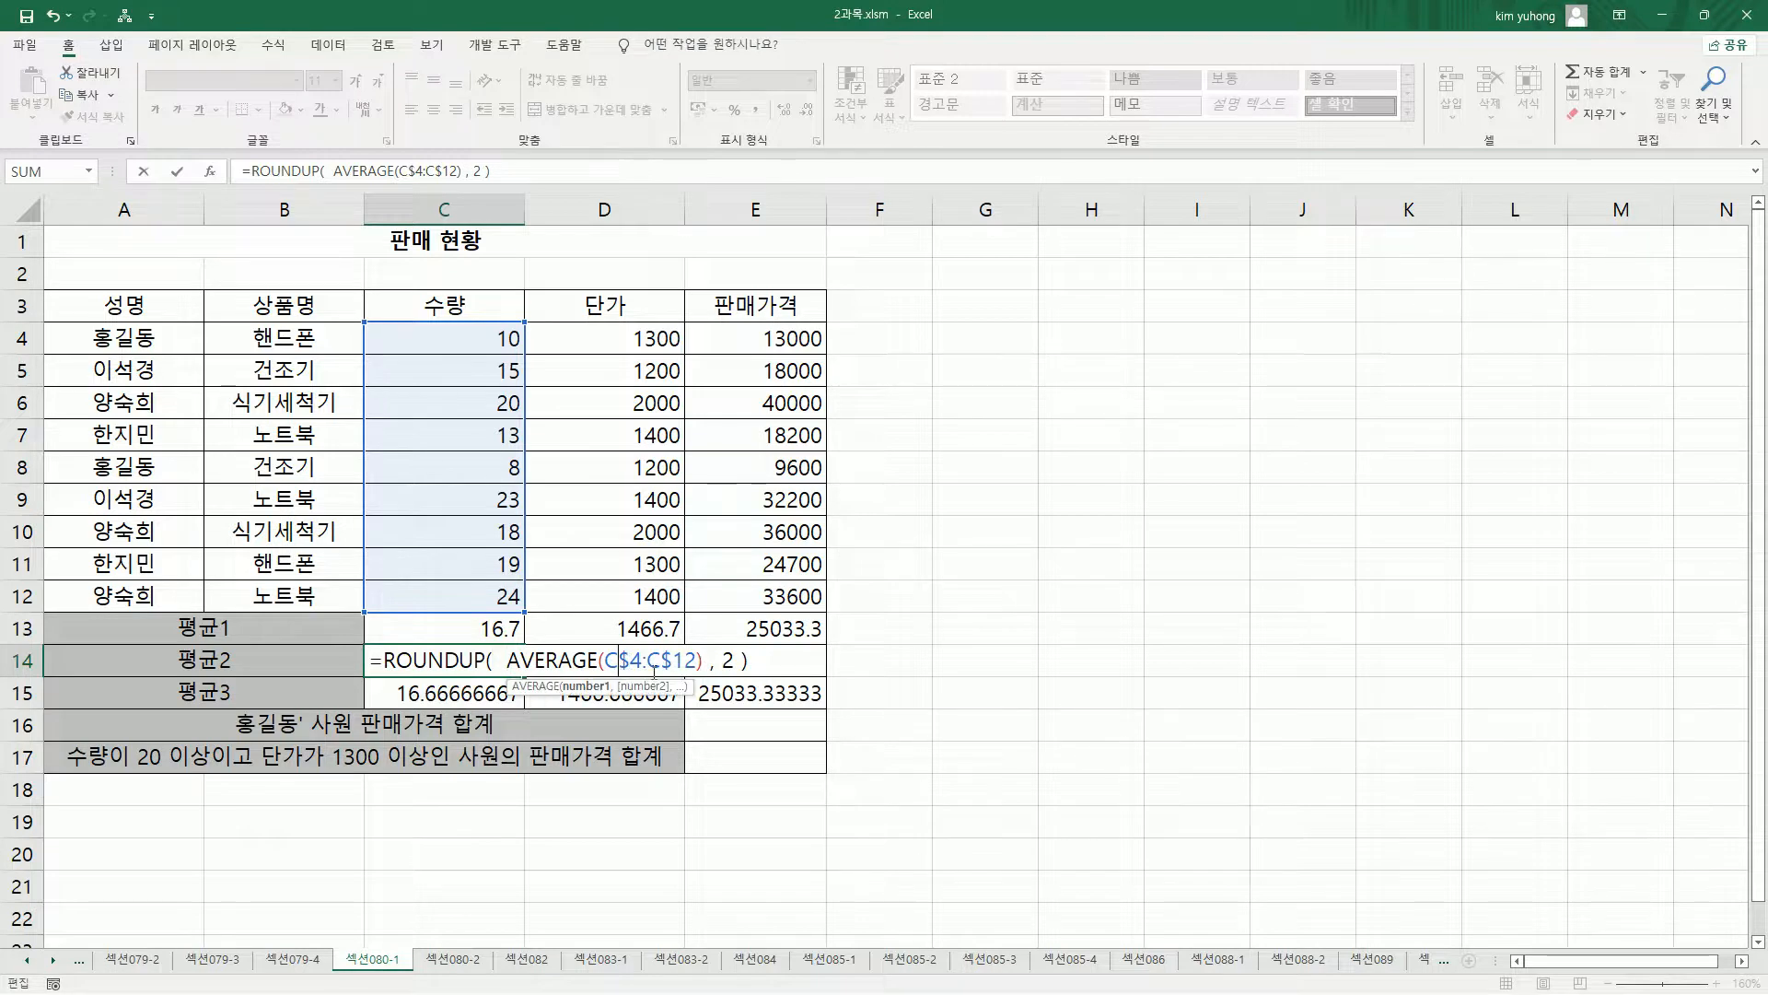
# Commit the ROUNDUP formula in C14 and fill it across to E14
pyautogui.press('Return')
pyautogui.click(516, 660)
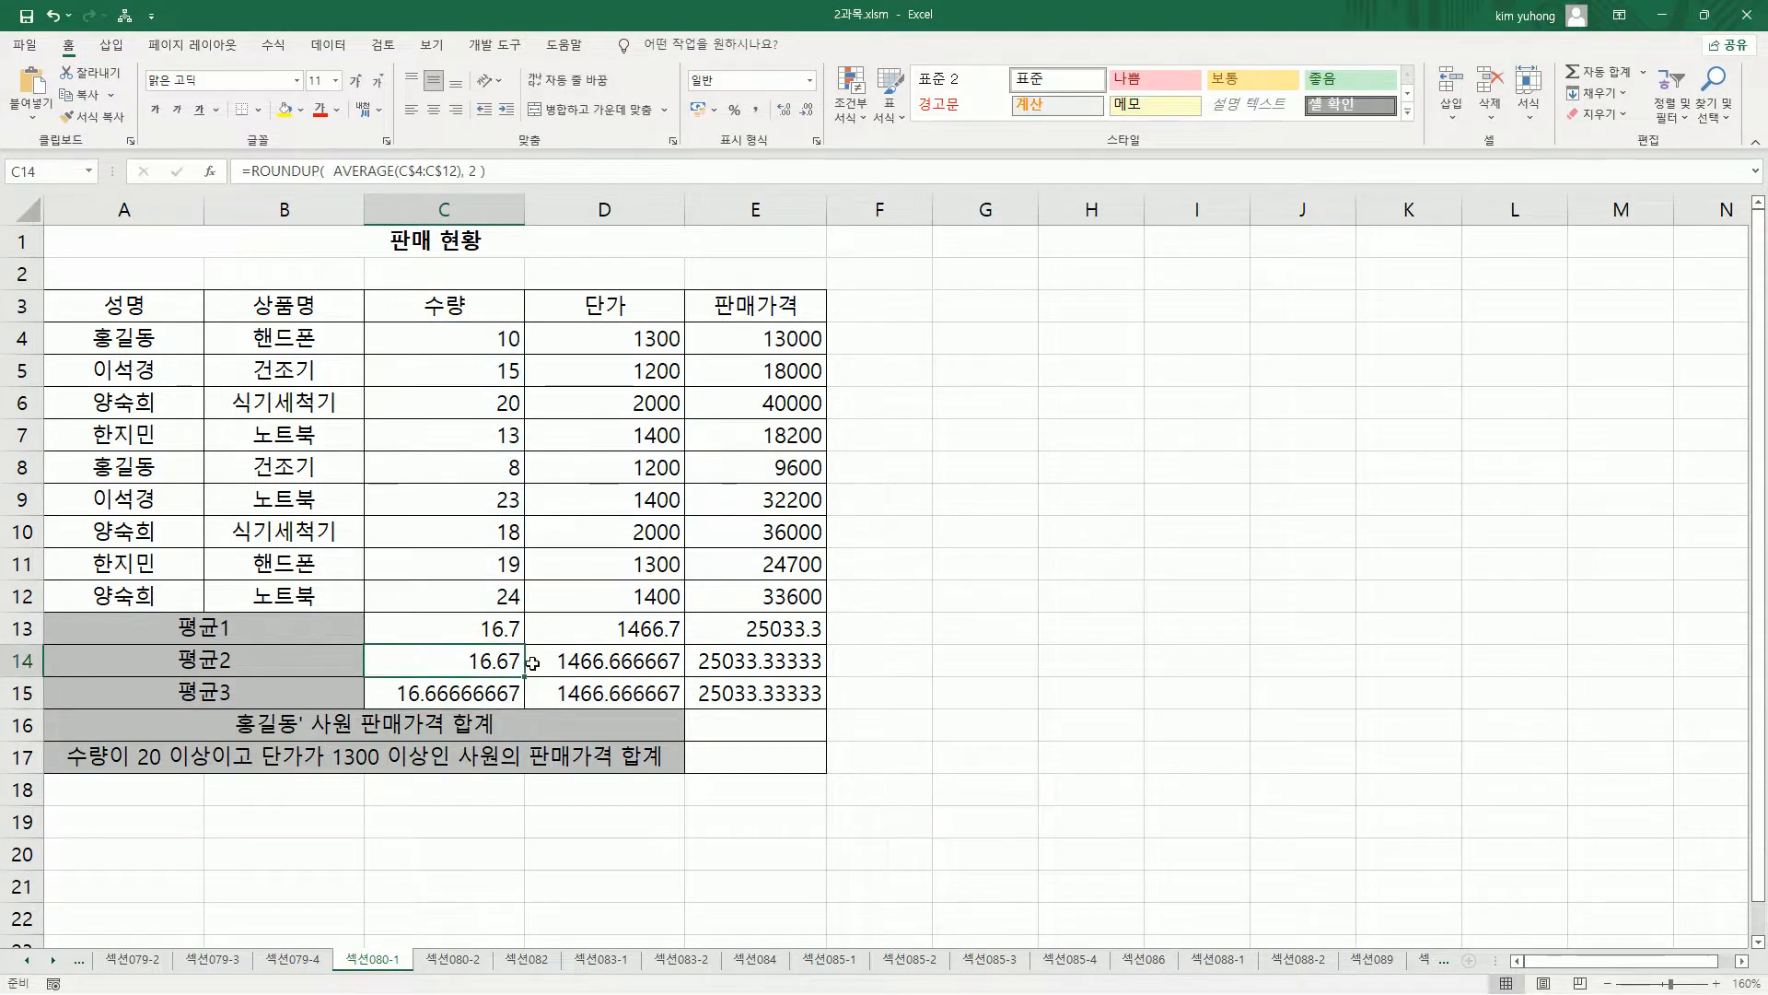
pyautogui.moveTo(525, 676); pyautogui.dragTo(817, 677)
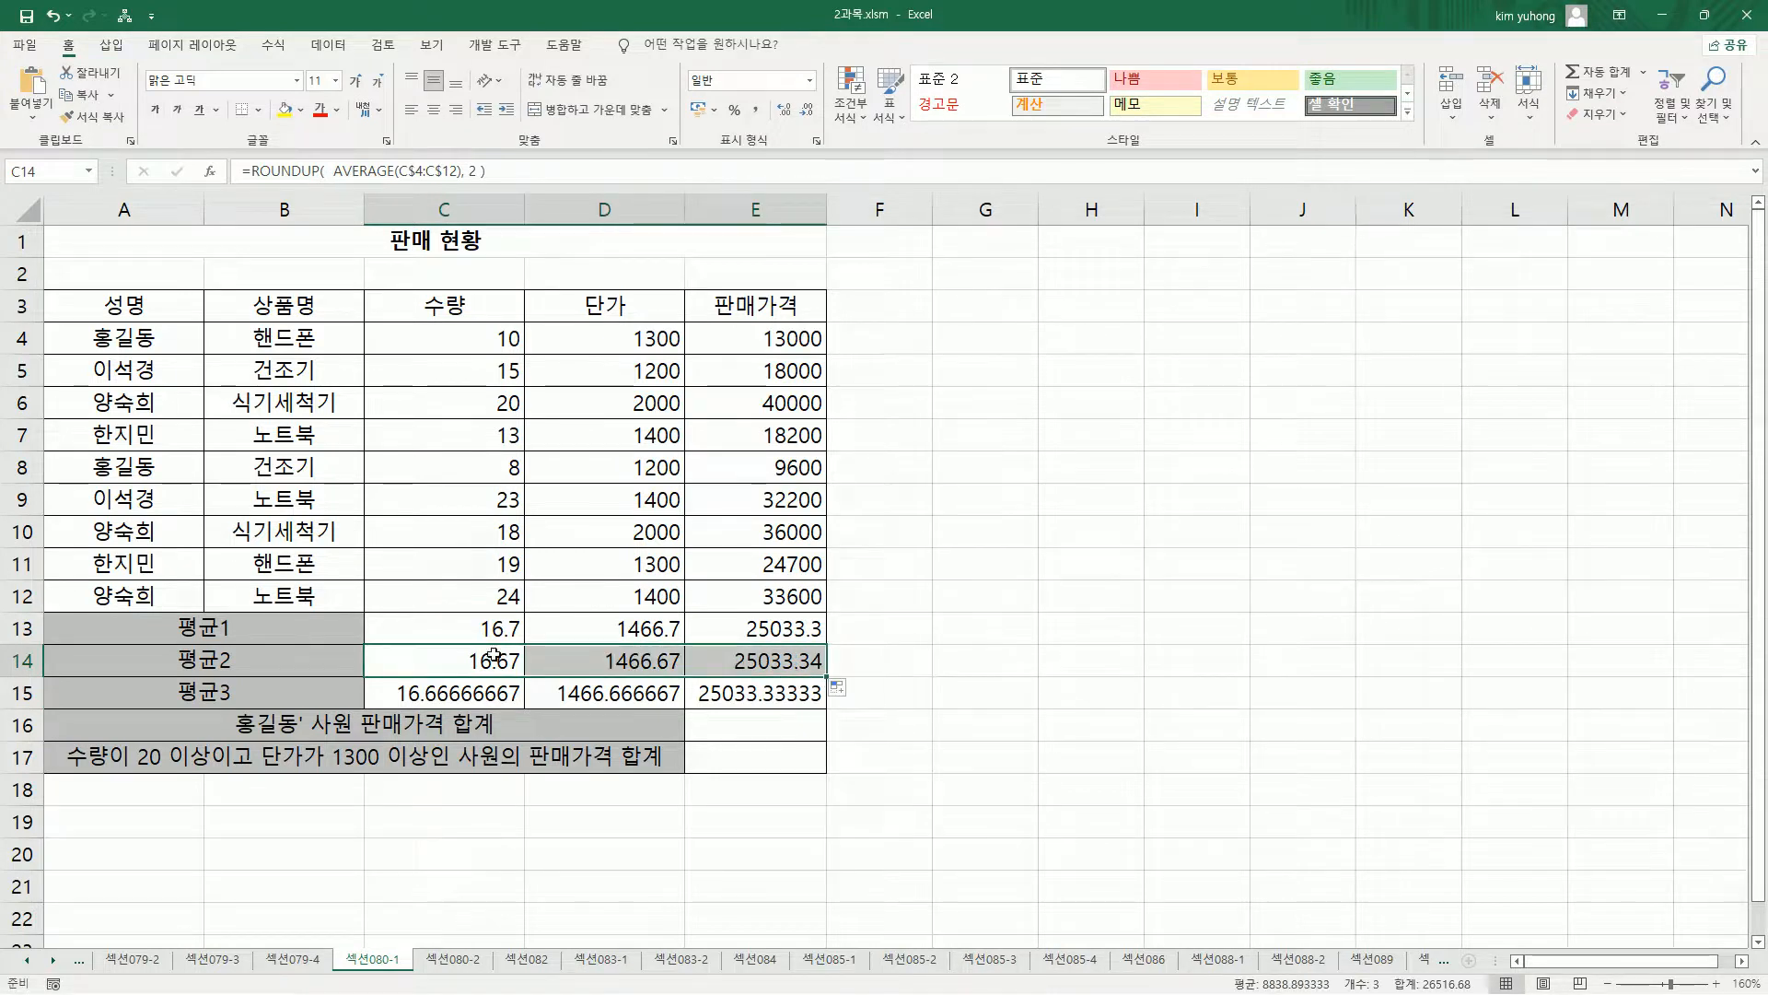
# Change the 평균3 formula in C15 to =ROUNDDOWN(AVERAGE(C$4:C$12), 2)
pyautogui.click(489, 692)
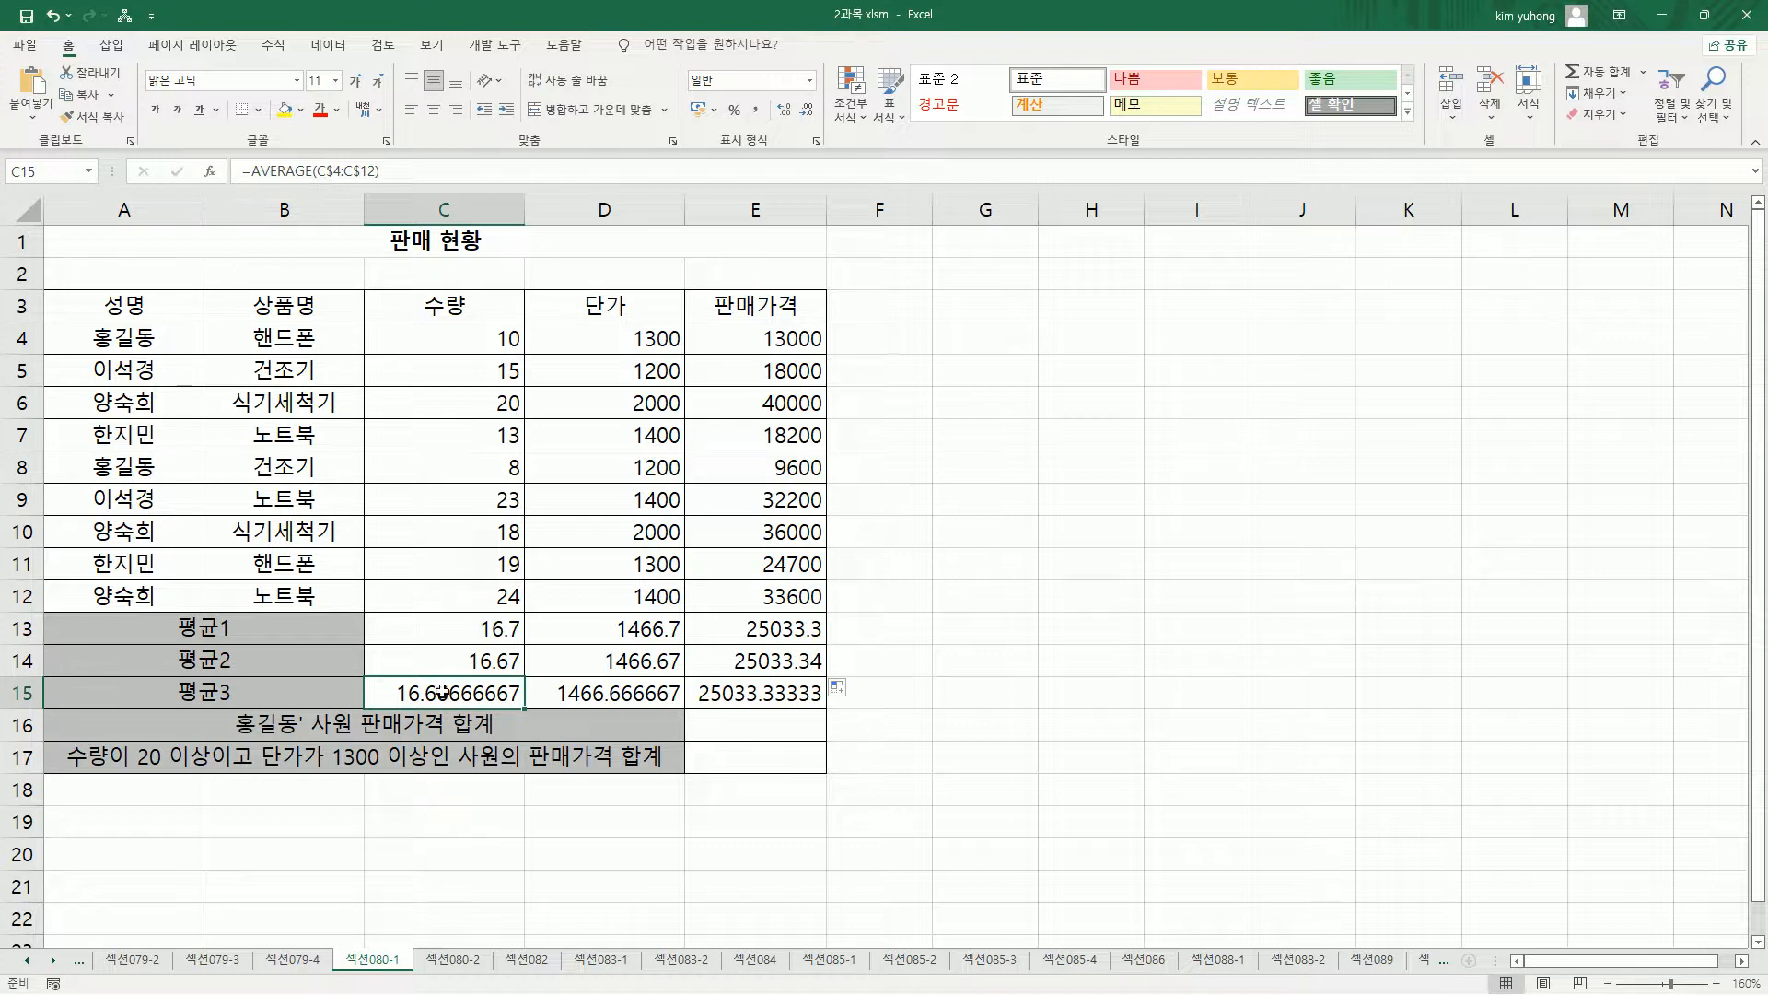
pyautogui.doubleClick(440, 688)
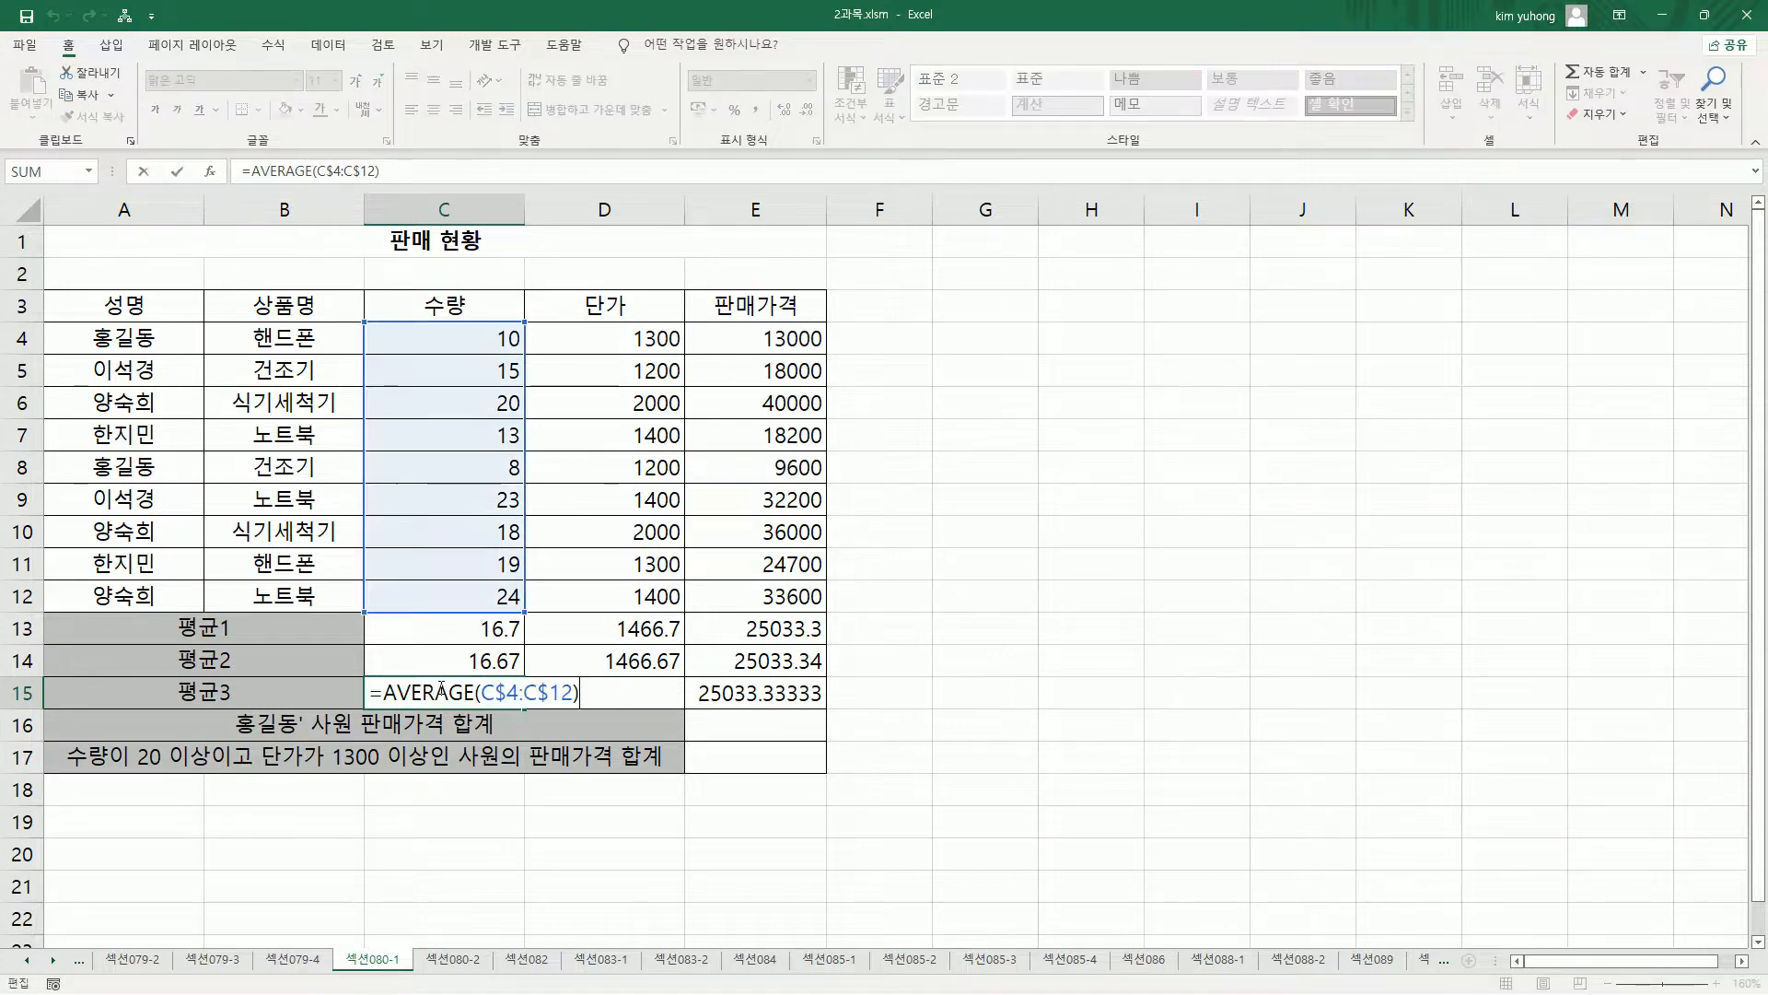
pyautogui.press('Home')
pyautogui.write('roud')
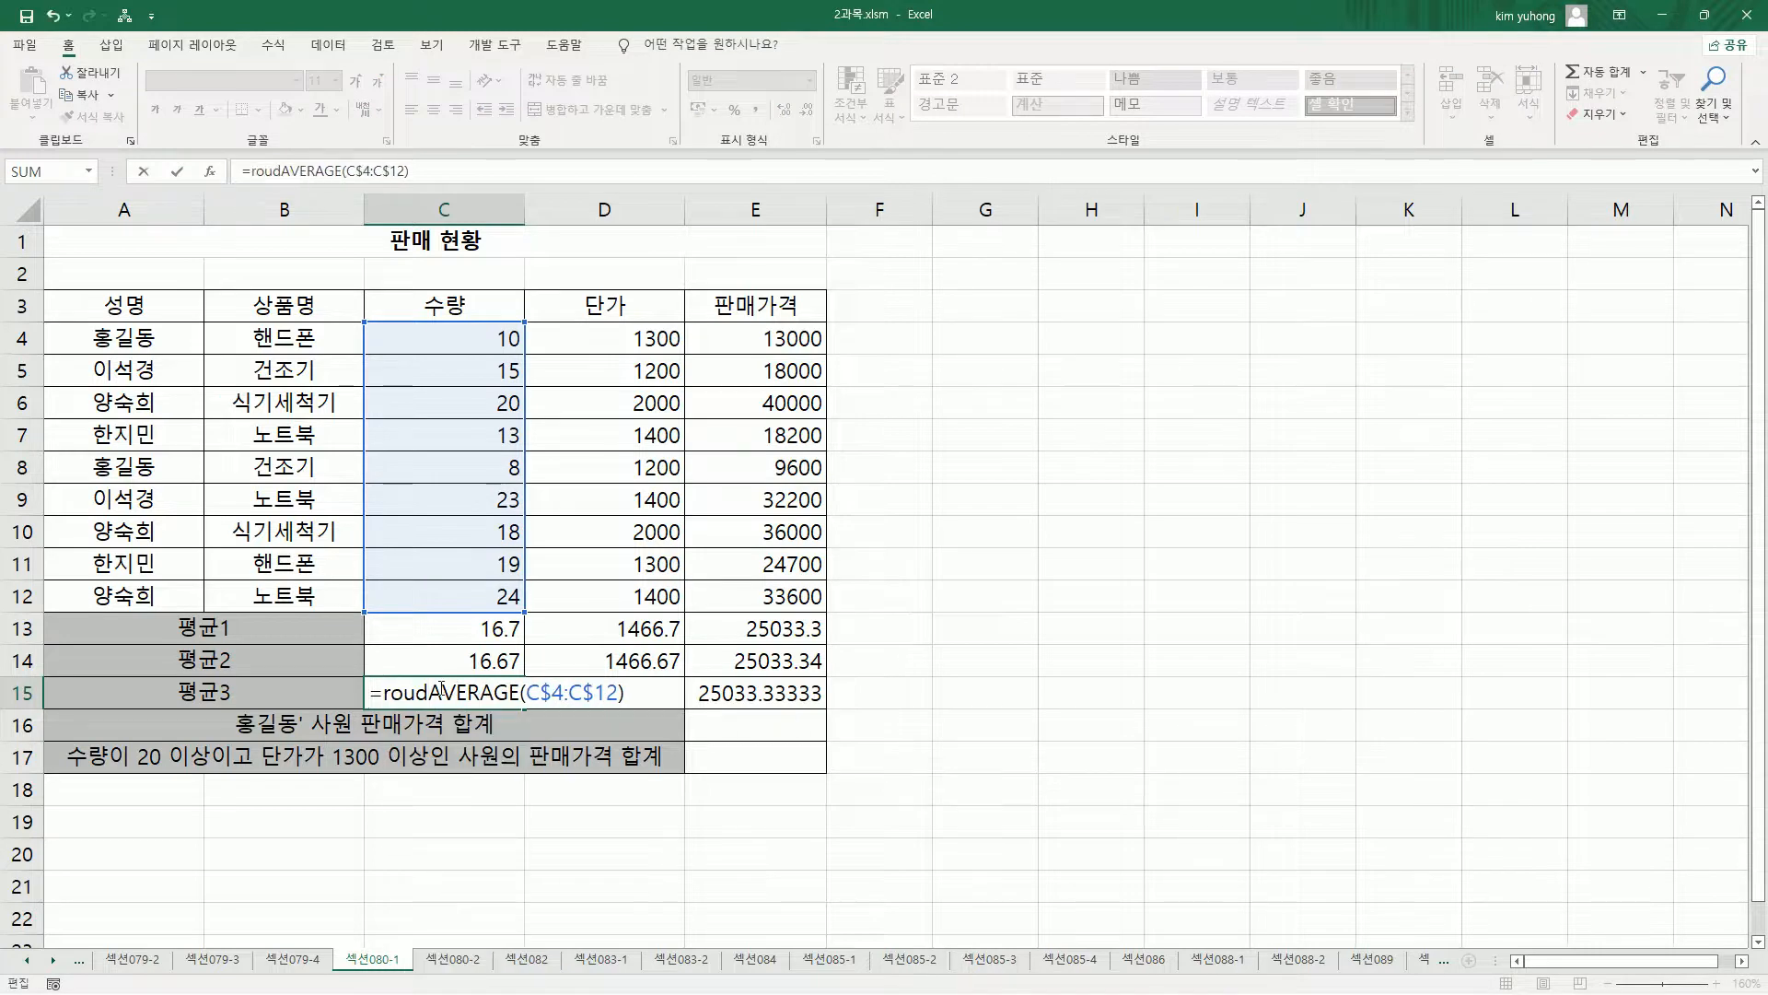
pyautogui.press('BackSpace')
pyautogui.write('nd')
pyautogui.press('Down')
pyautogui.press('Tab')
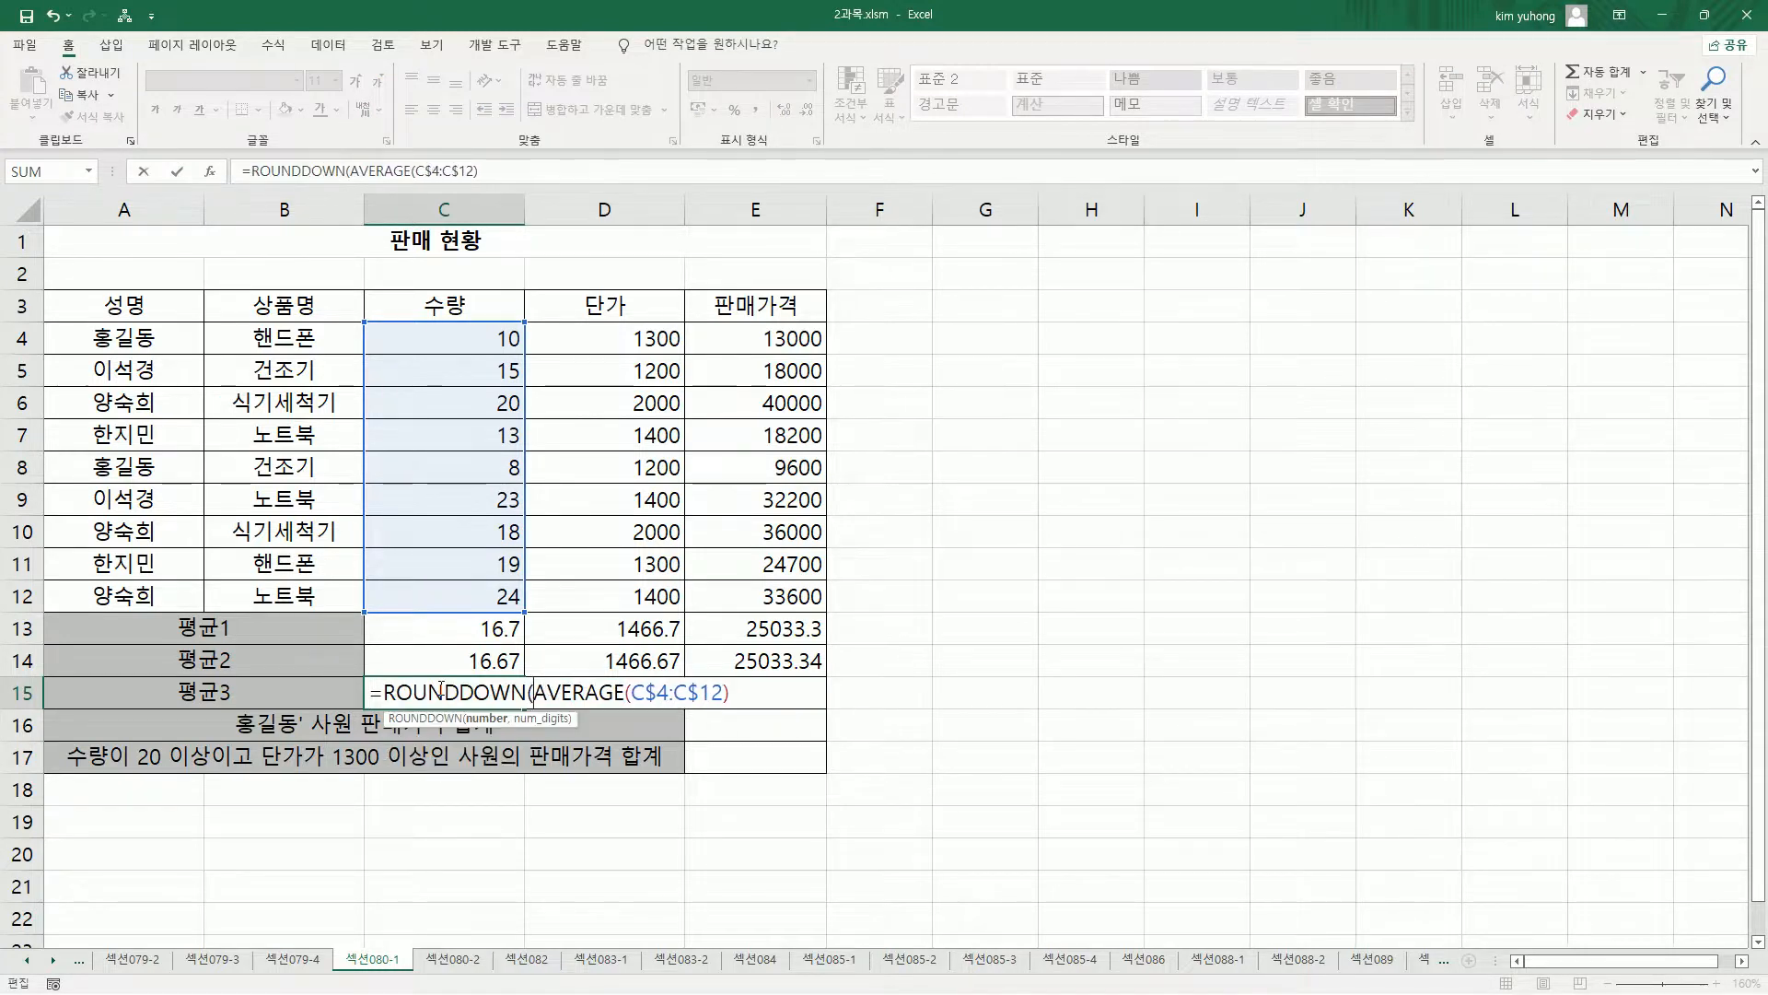
pyautogui.hotkey('shift', 'End')
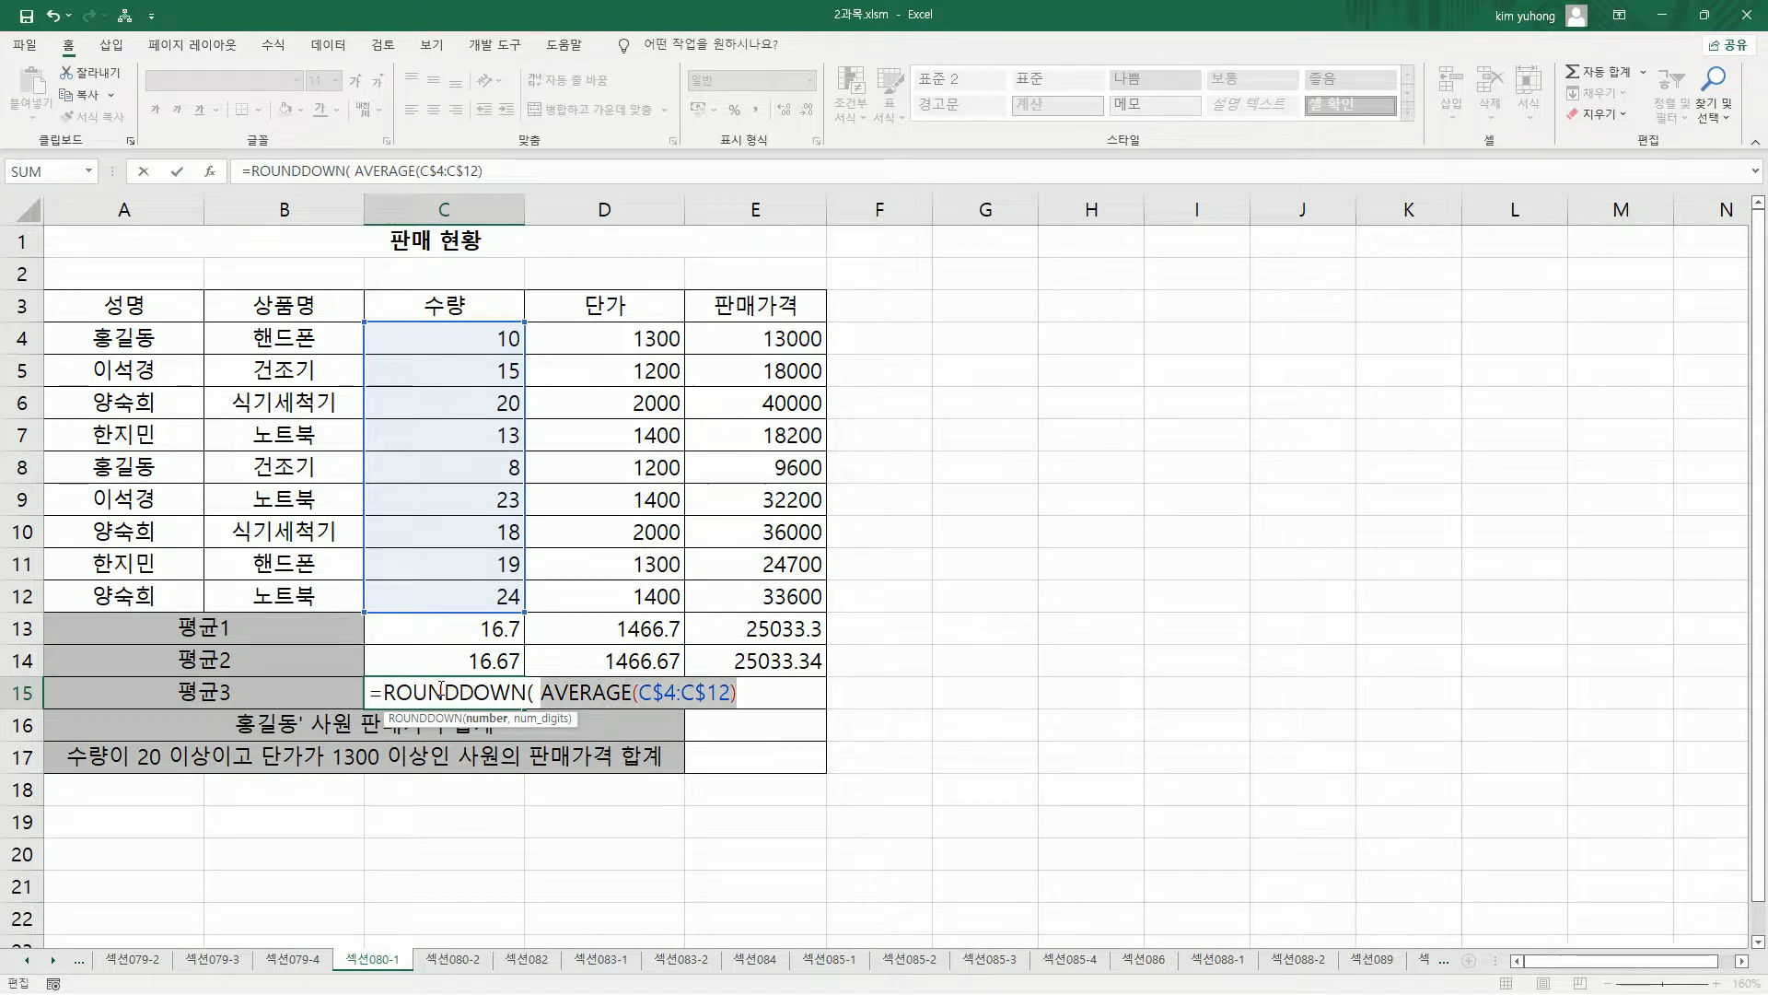
pyautogui.press('End')
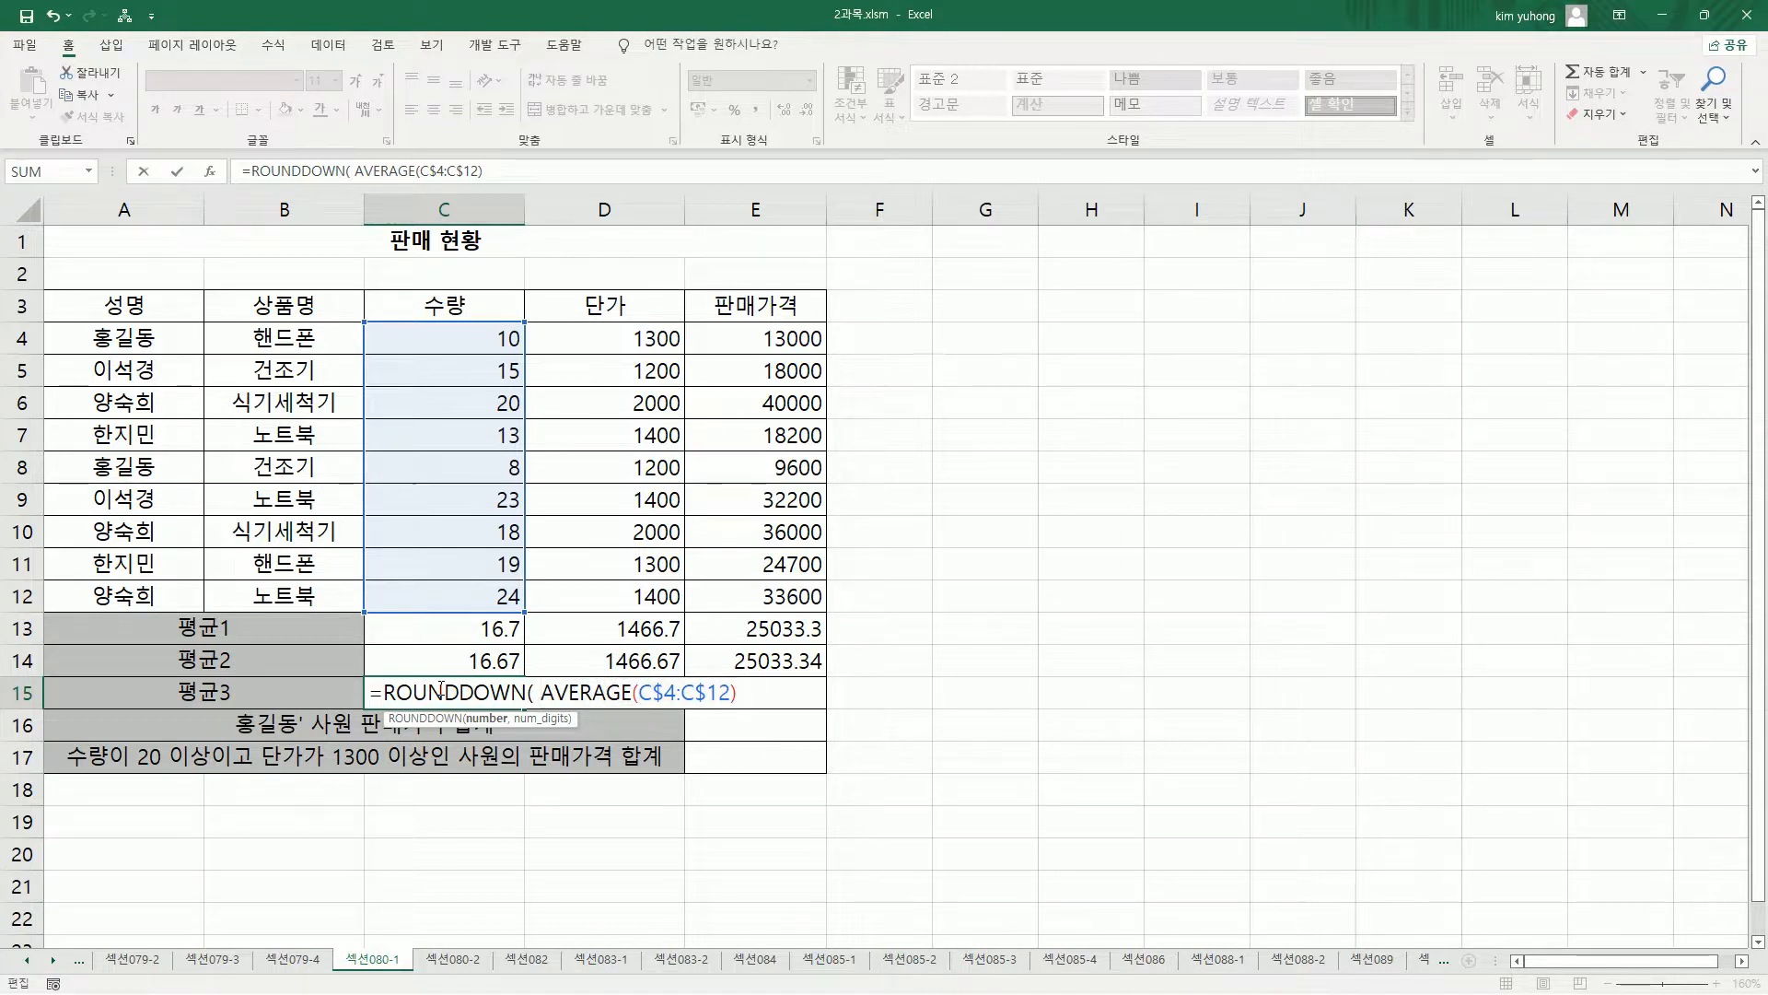
pyautogui.write(',')
pyautogui.write(')')
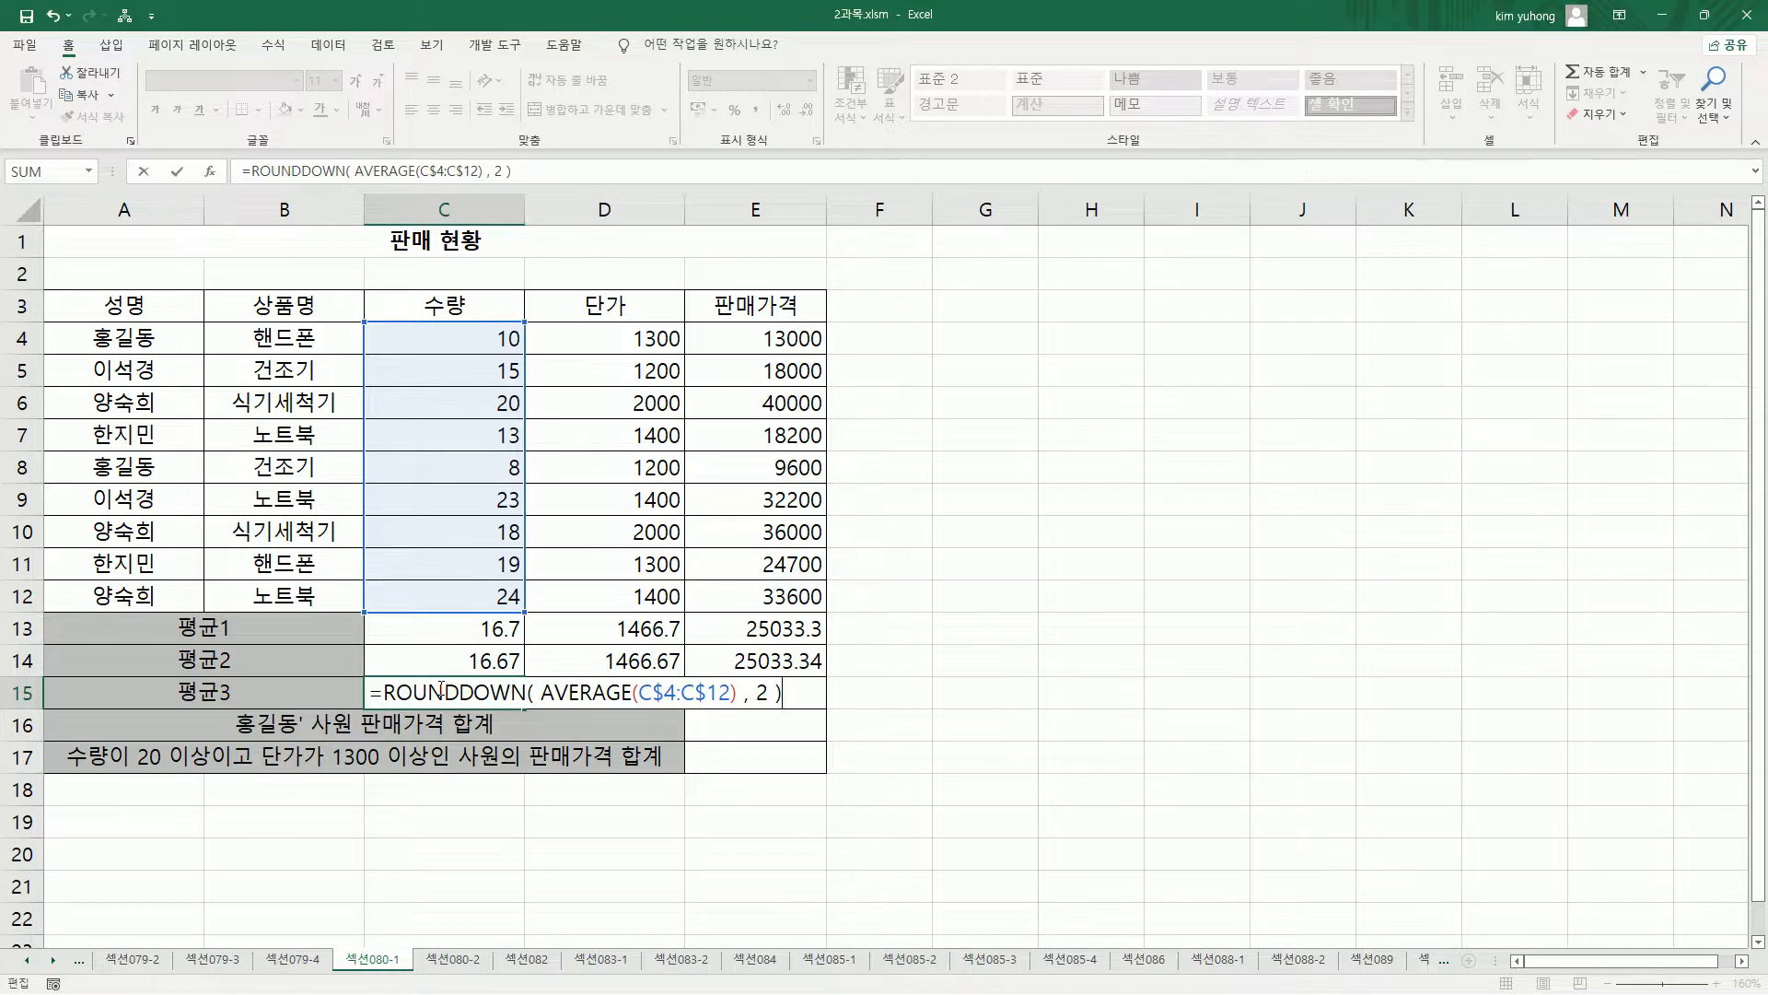
# Commit the ROUNDDOWN formula in C15 and fill it across to E15
pyautogui.press('Return')
pyautogui.click(488, 693)
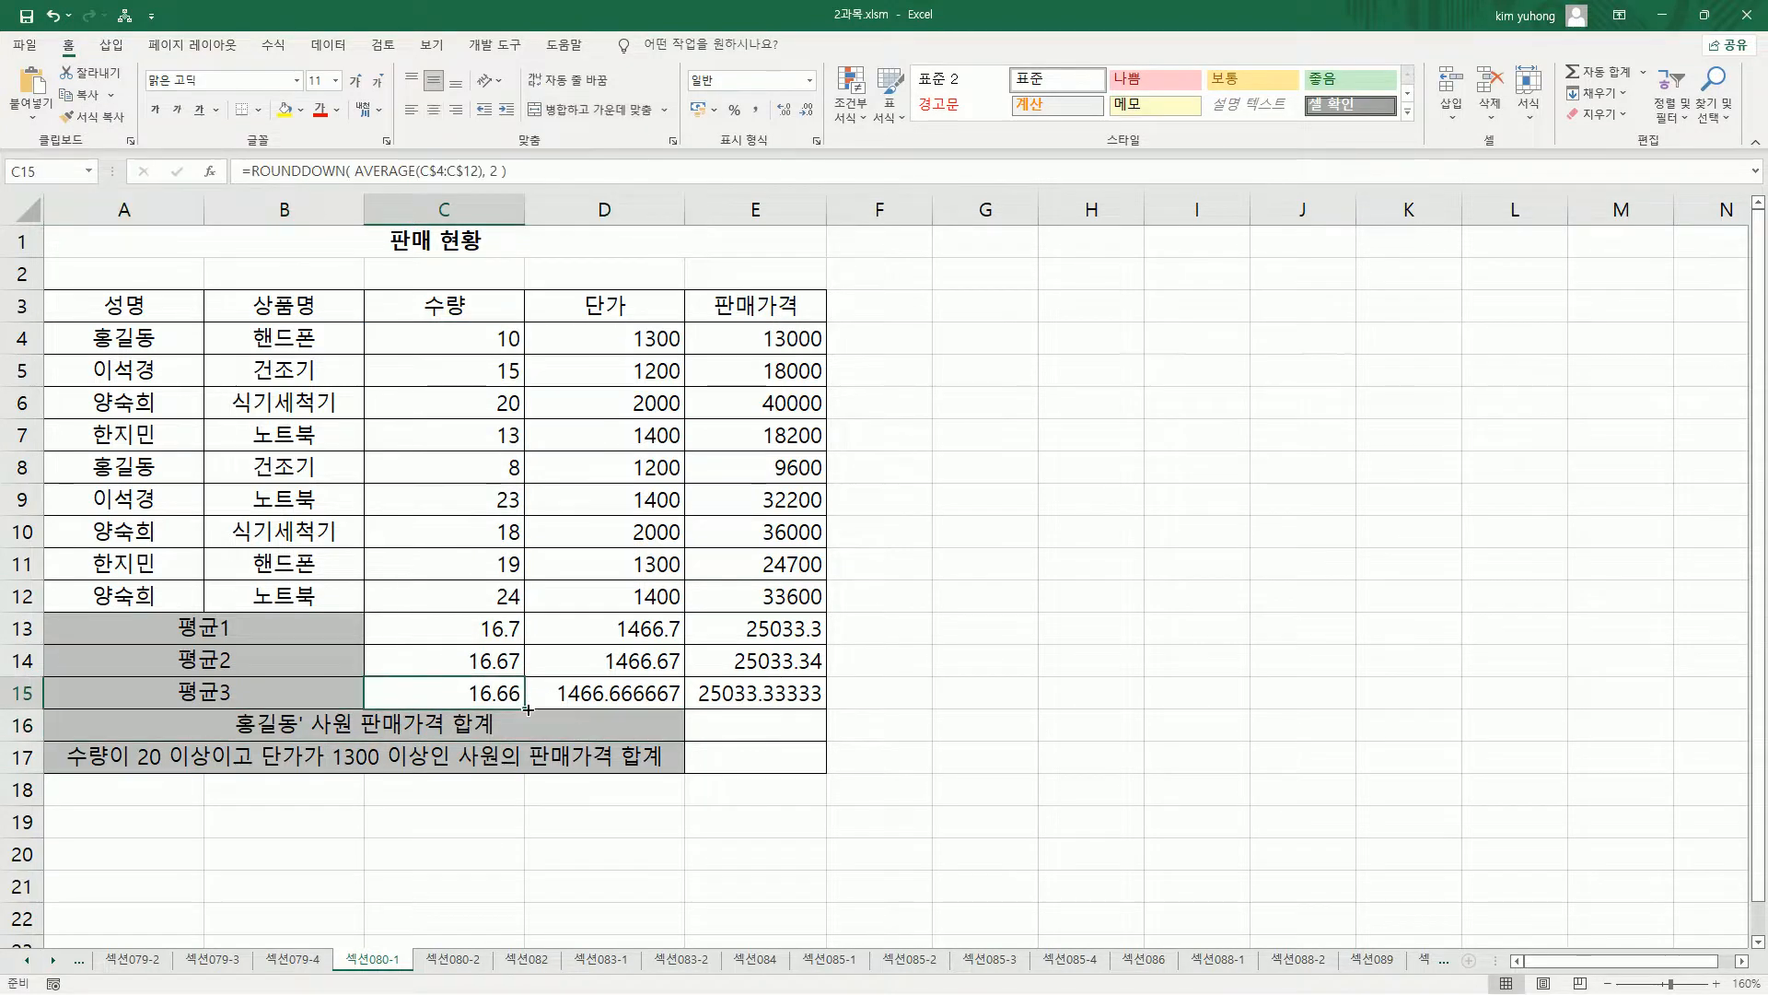
pyautogui.moveTo(523, 711); pyautogui.dragTo(833, 716)
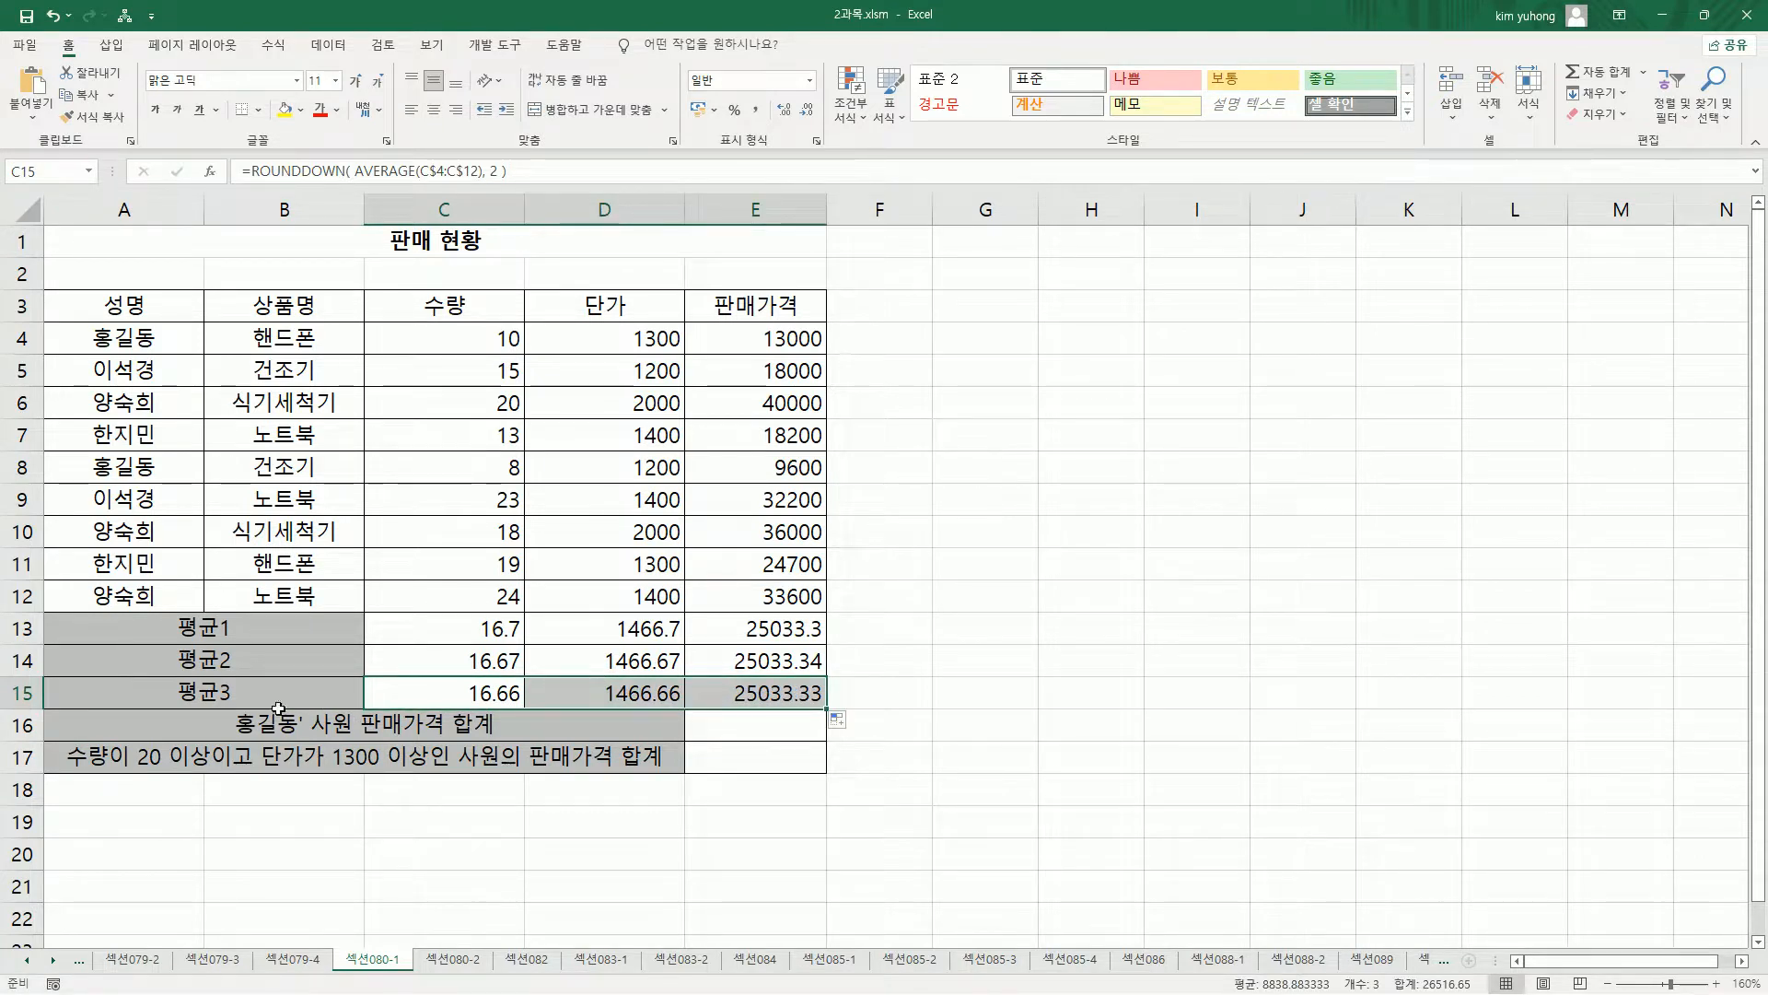
pyautogui.moveTo(228, 710)
pyautogui.mouseDown()
pyautogui.moveTo(316, 742)
pyautogui.moveTo(505, 736)
pyautogui.mouseUp()
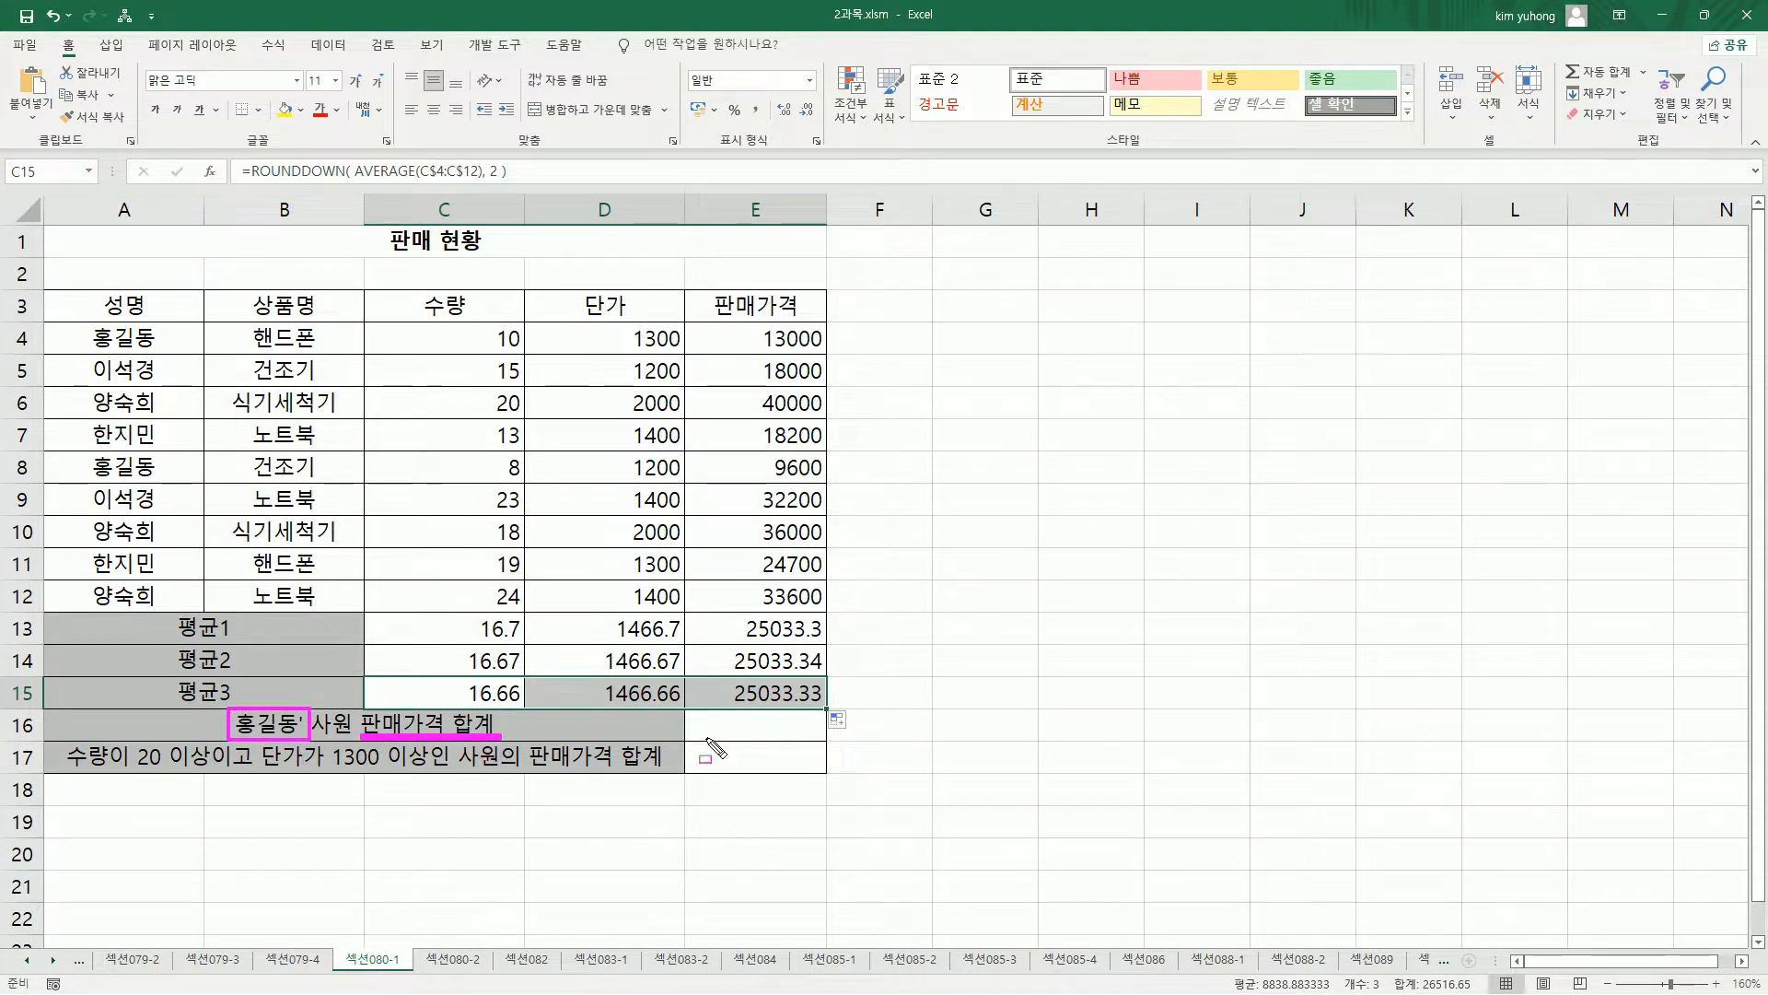
pyautogui.moveTo(690, 711); pyautogui.dragTo(824, 735)
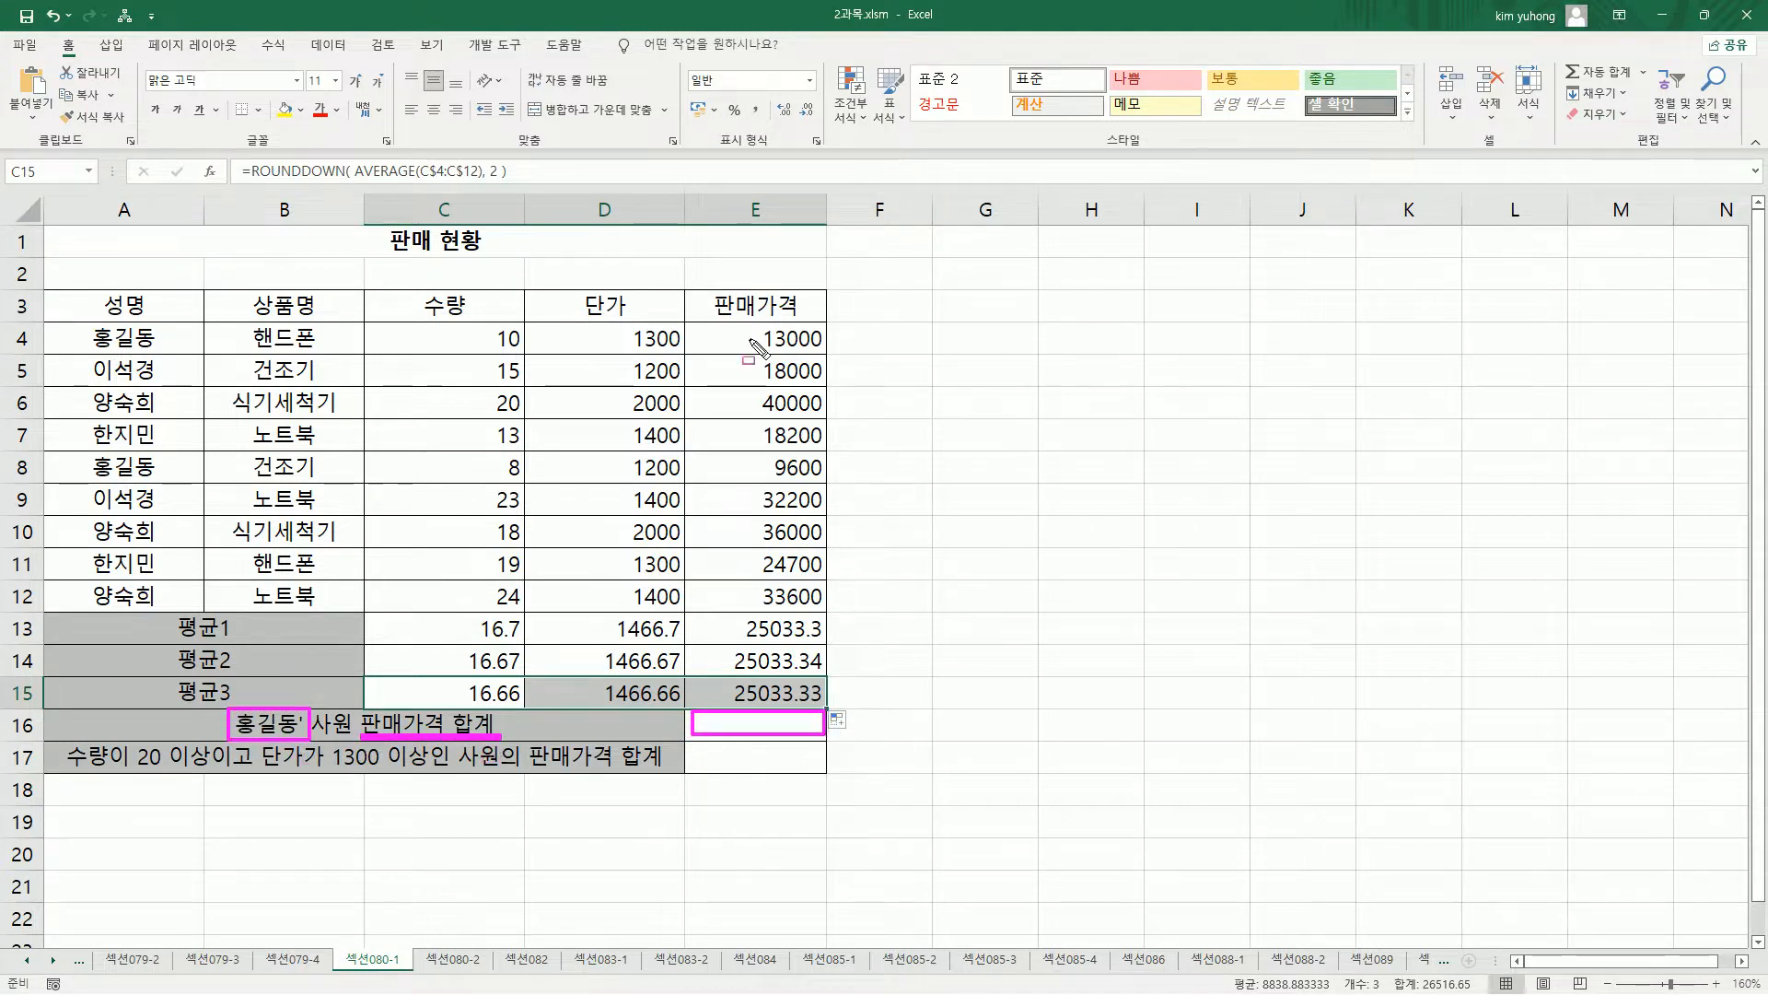
pyautogui.moveTo(700, 324)
pyautogui.mouseDown()
pyautogui.moveTo(726, 577)
pyautogui.moveTo(829, 608)
pyautogui.mouseUp()
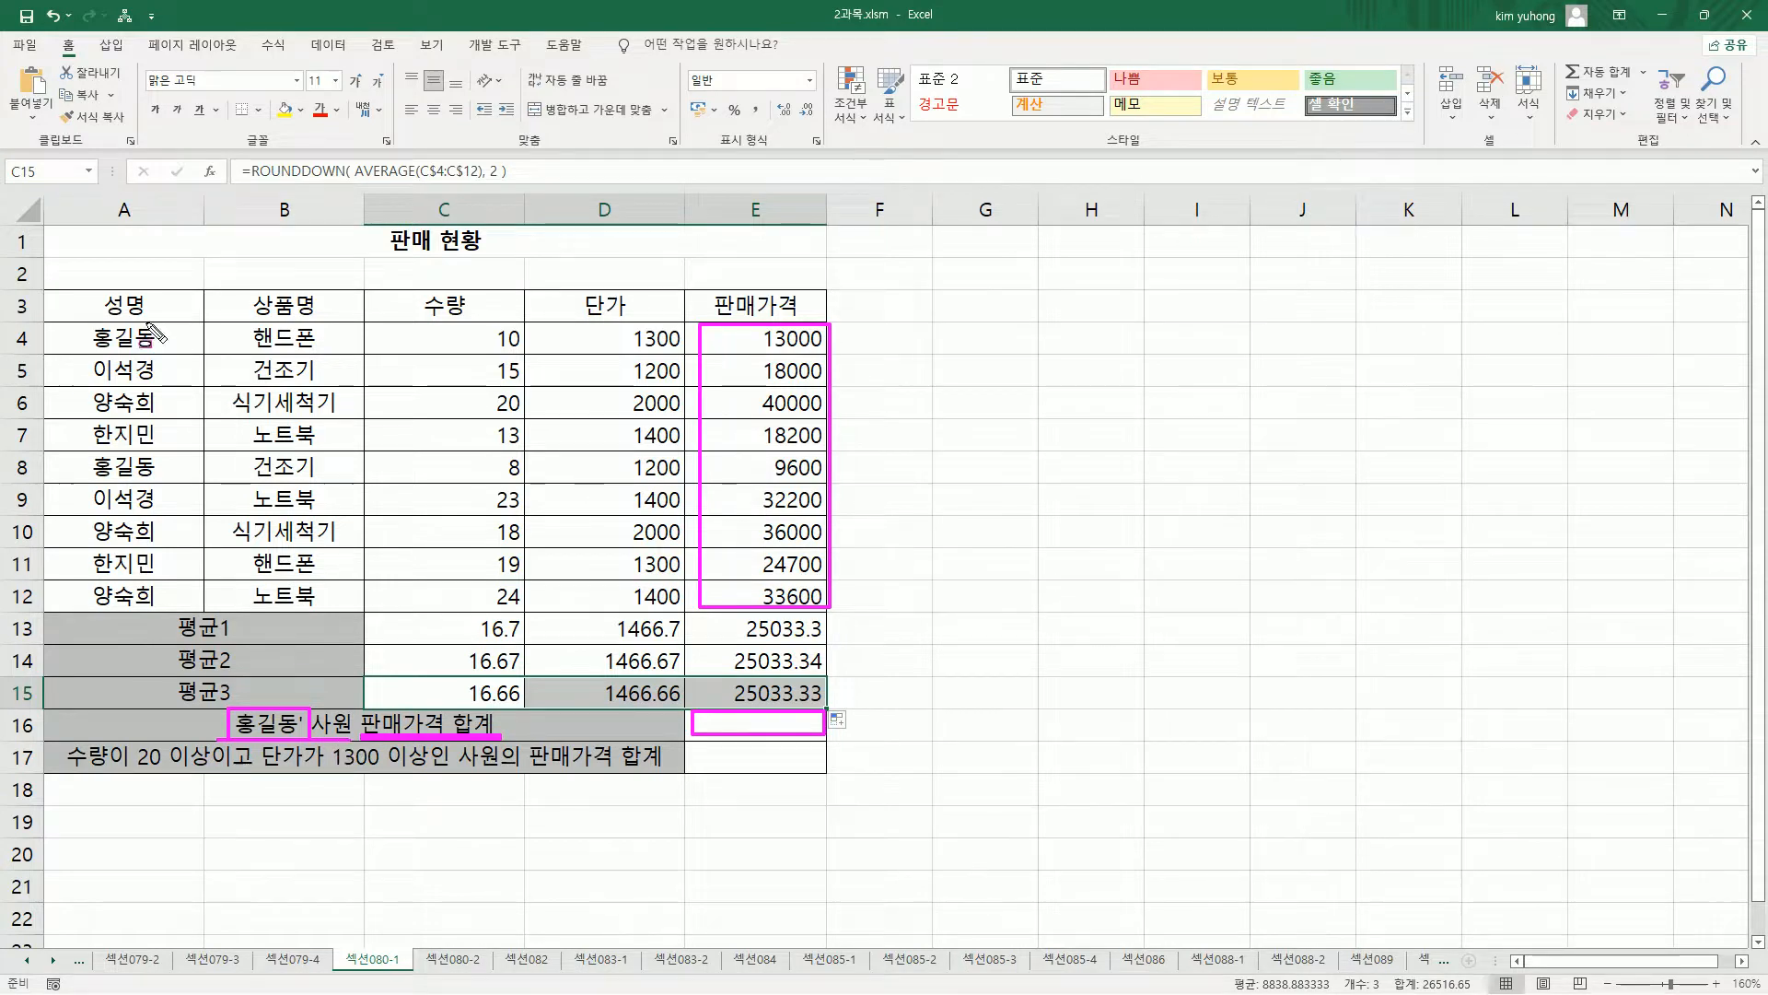
pyautogui.moveTo(84, 321); pyautogui.dragTo(166, 351)
pyautogui.moveTo(80, 451)
pyautogui.mouseDown()
pyautogui.moveTo(129, 493)
pyautogui.moveTo(188, 497)
pyautogui.moveTo(174, 484)
pyautogui.mouseUp()
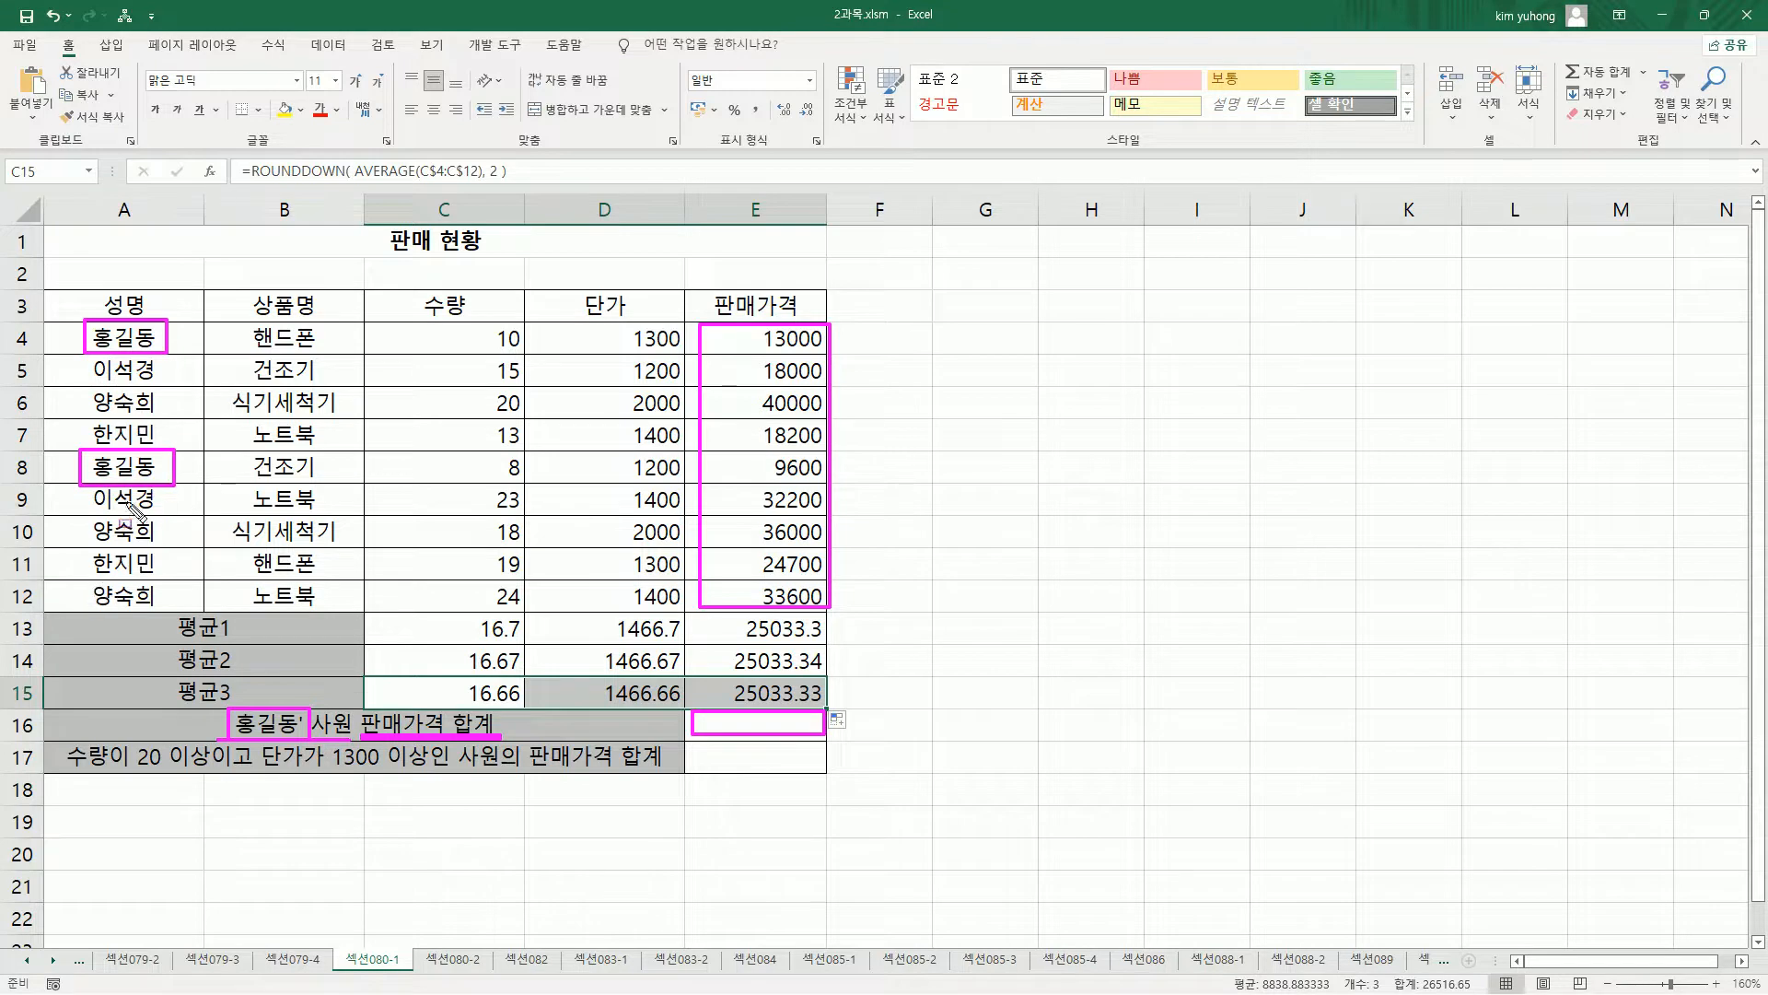
pyautogui.moveTo(744, 457)
pyautogui.mouseDown()
pyautogui.moveTo(848, 482)
pyautogui.moveTo(745, 476)
pyautogui.mouseUp()
pyautogui.moveTo(748, 325)
pyautogui.mouseDown()
pyautogui.moveTo(852, 350)
pyautogui.moveTo(748, 351)
pyautogui.mouseUp()
pyautogui.moveTo(728, 749); pyautogui.dragTo(739, 757)
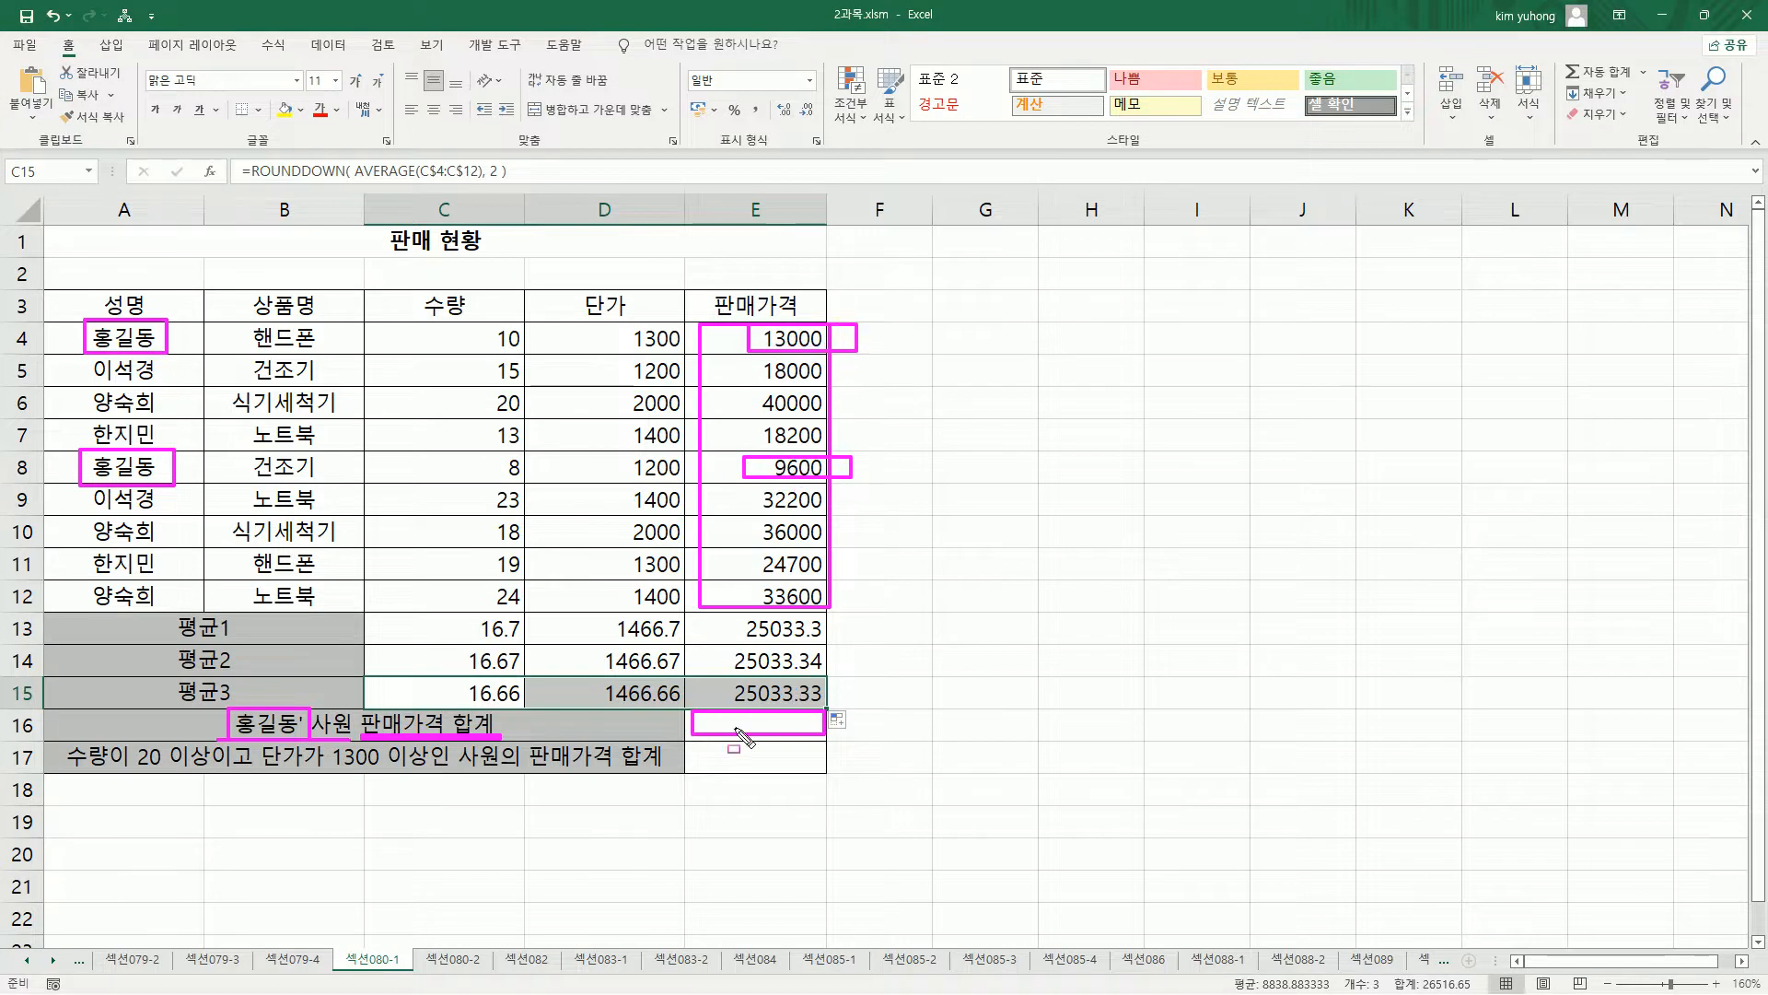
pyautogui.hotkey('ctrl', 'z')
pyautogui.press('Escape')
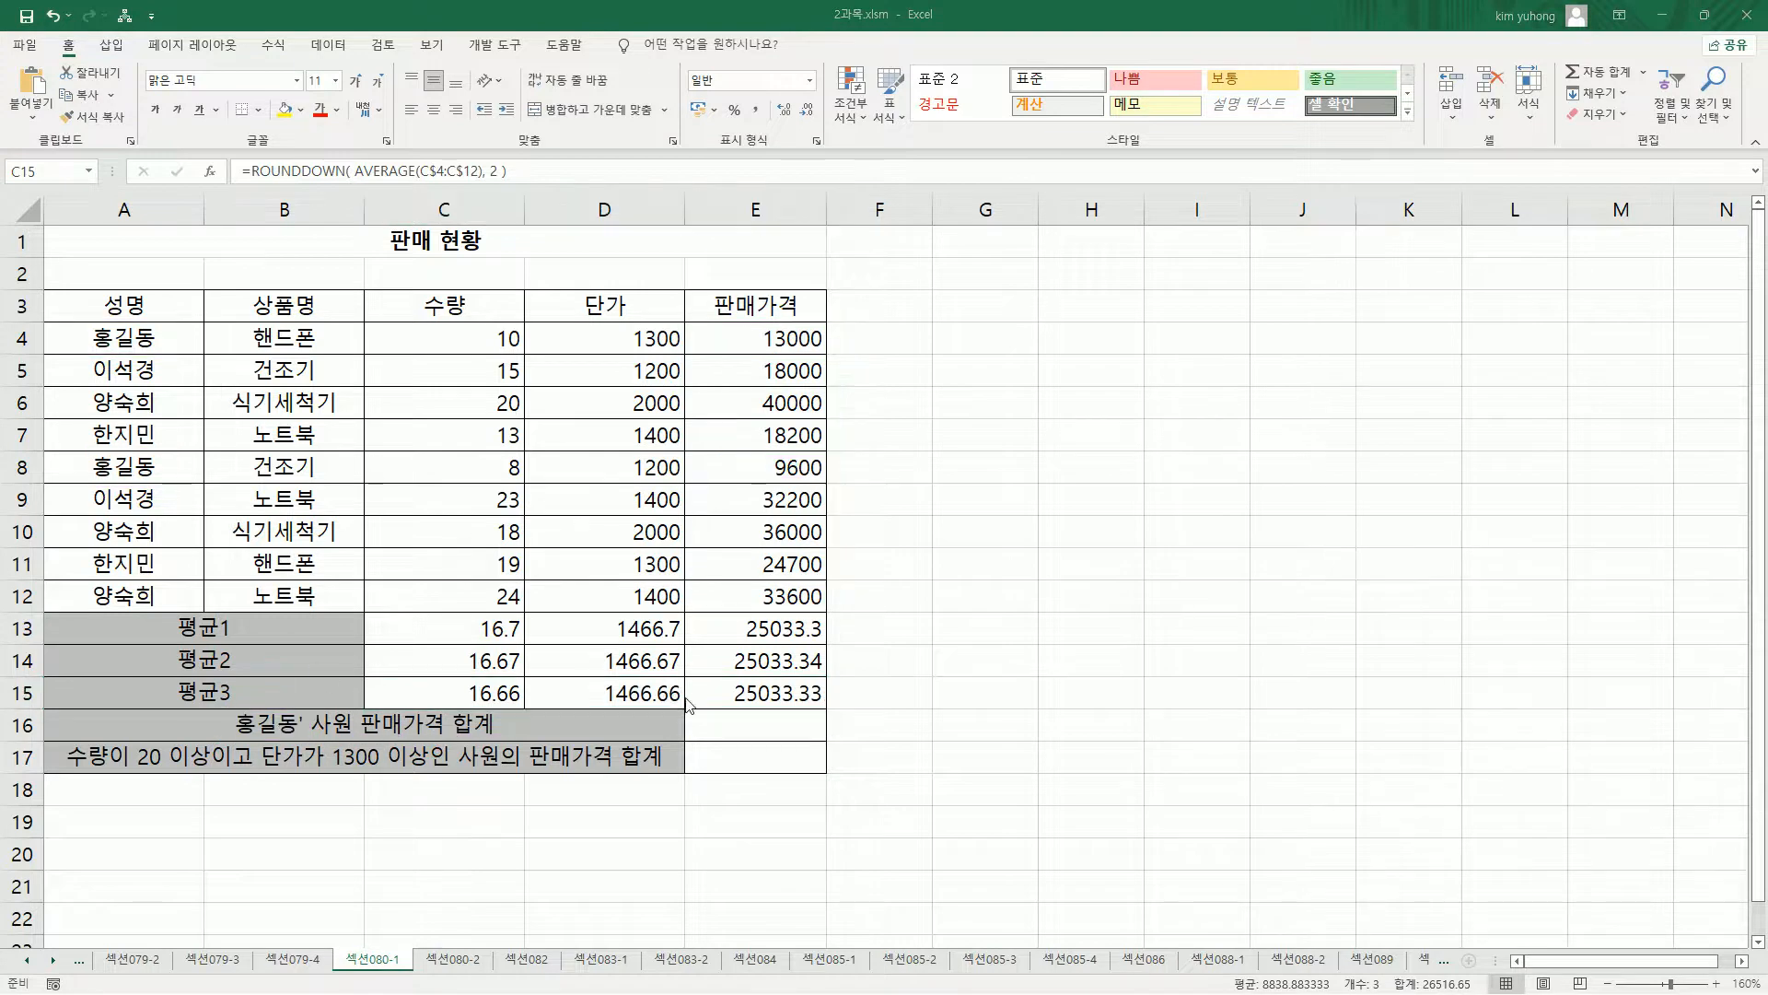
# Enter a SUMIF formula in E16 that sums E4:E12 where A4:A12 matches the employee name given in the row 16 label
pyautogui.click(772, 730)
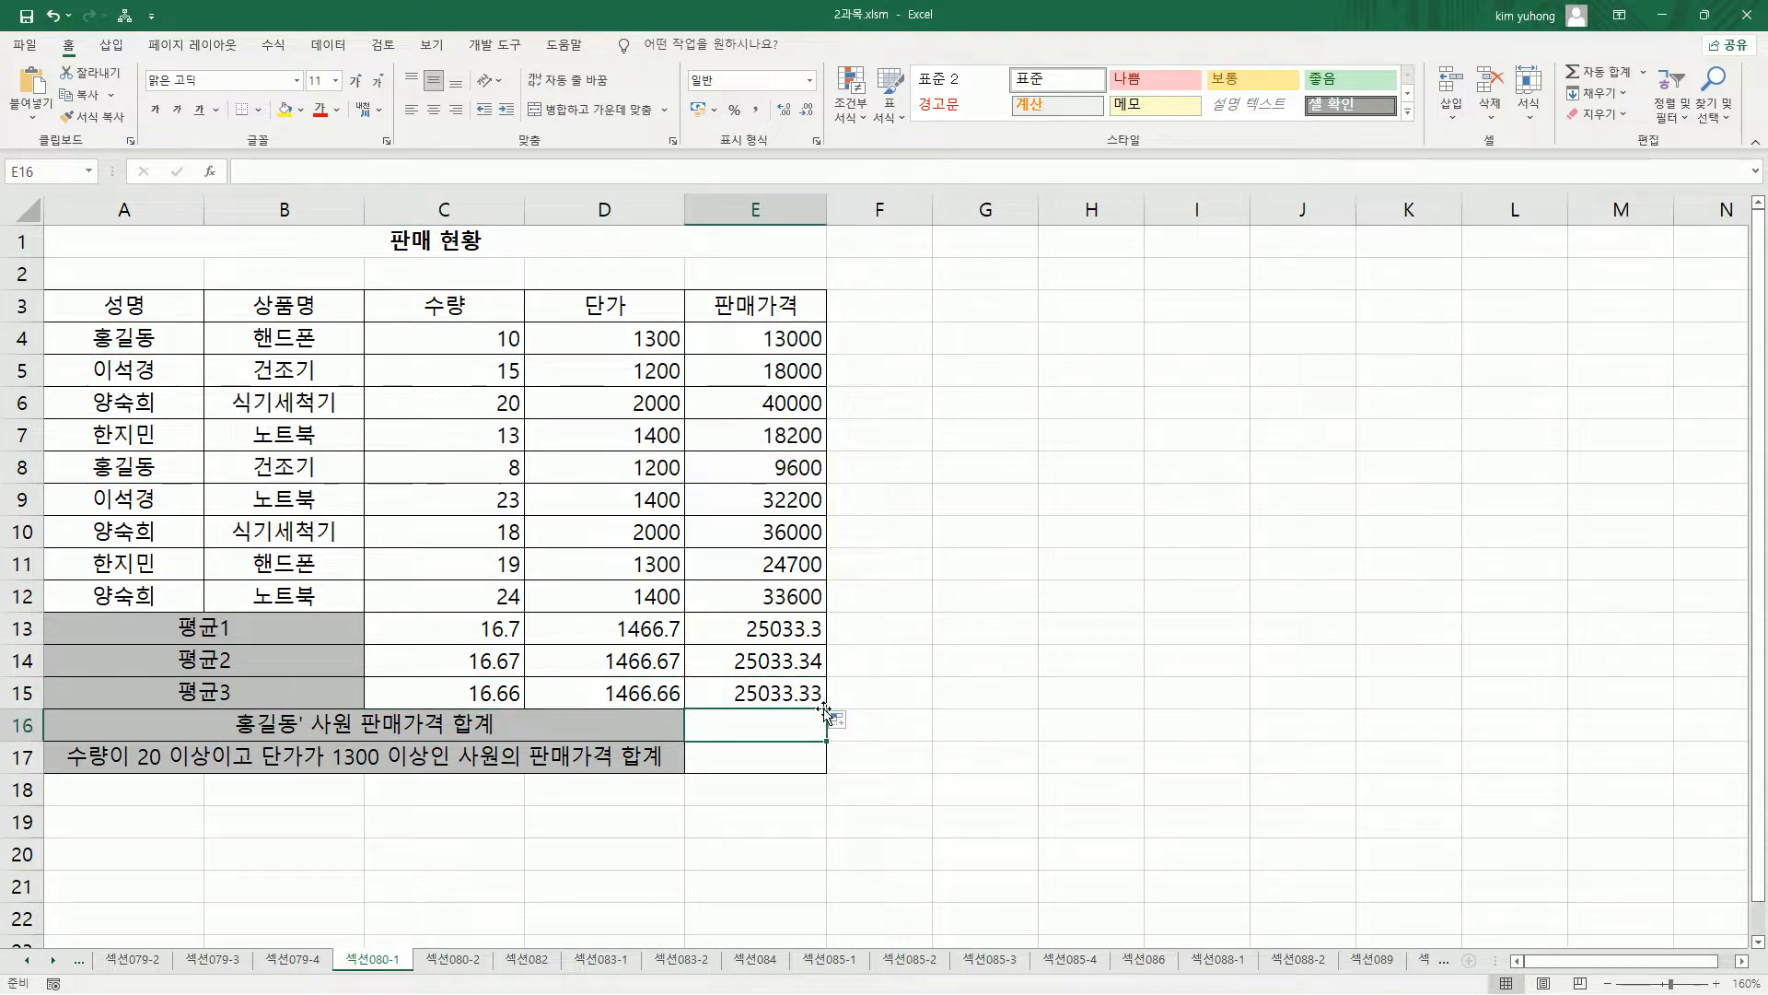
pyautogui.write('=sumif')
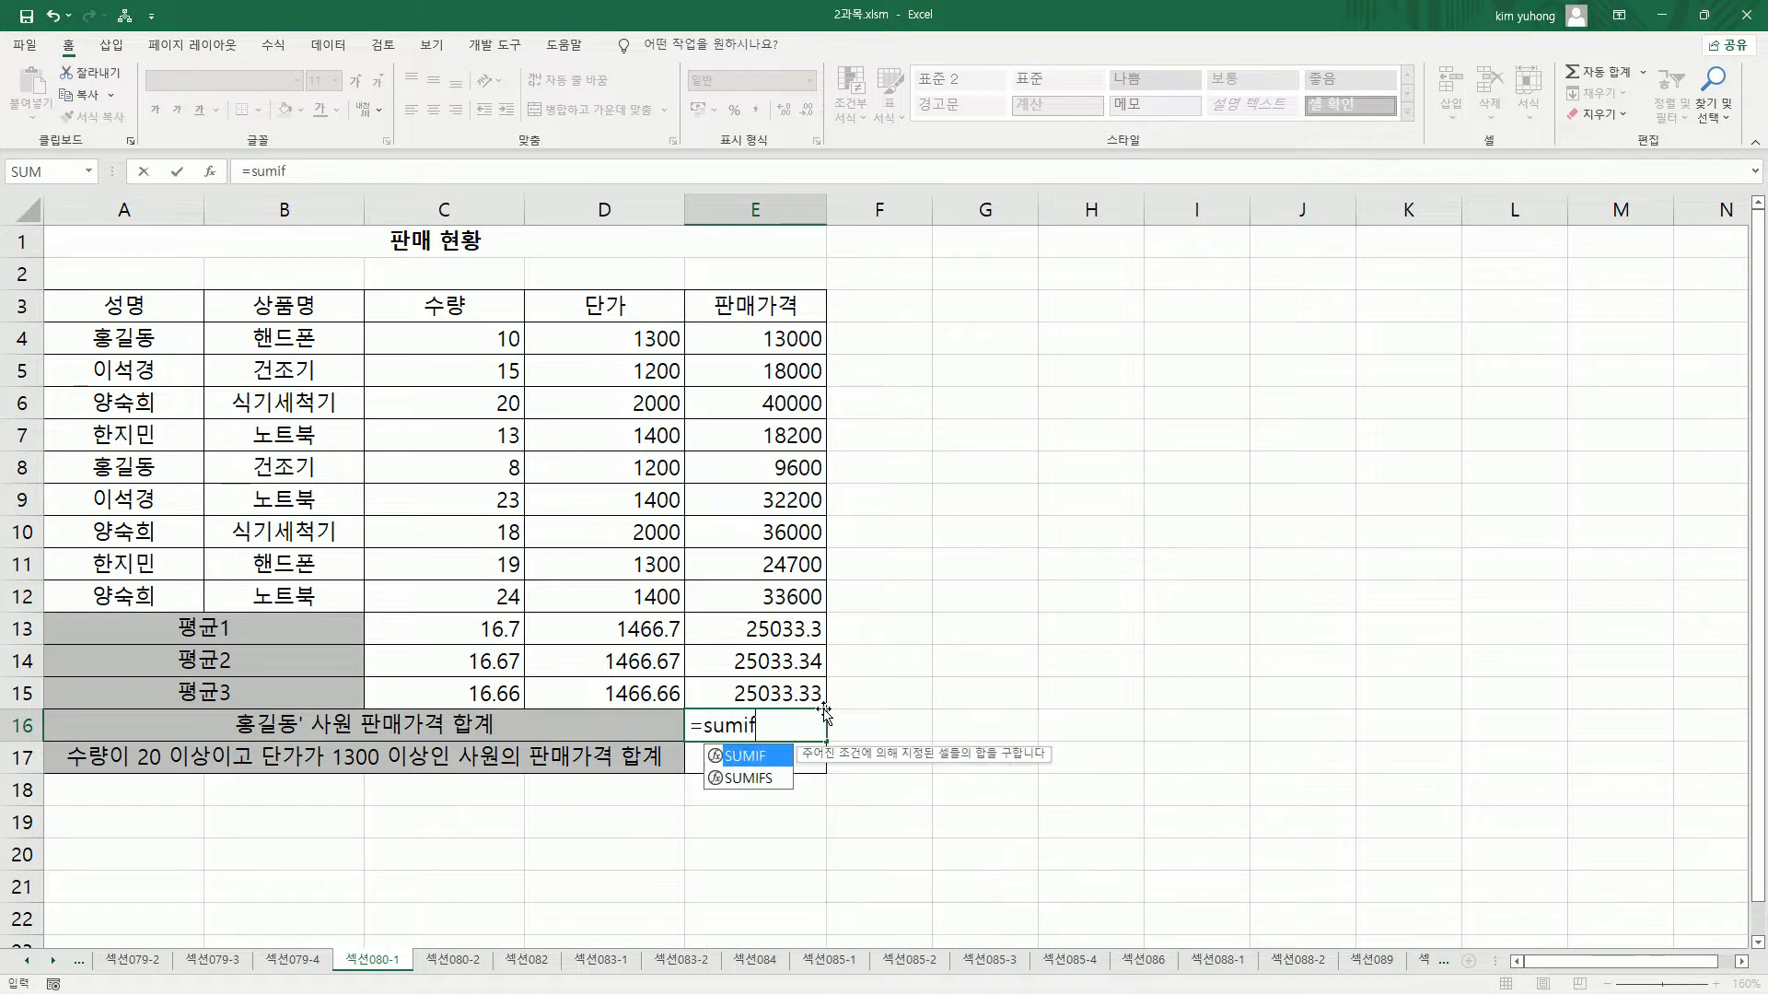
pyautogui.write('(')
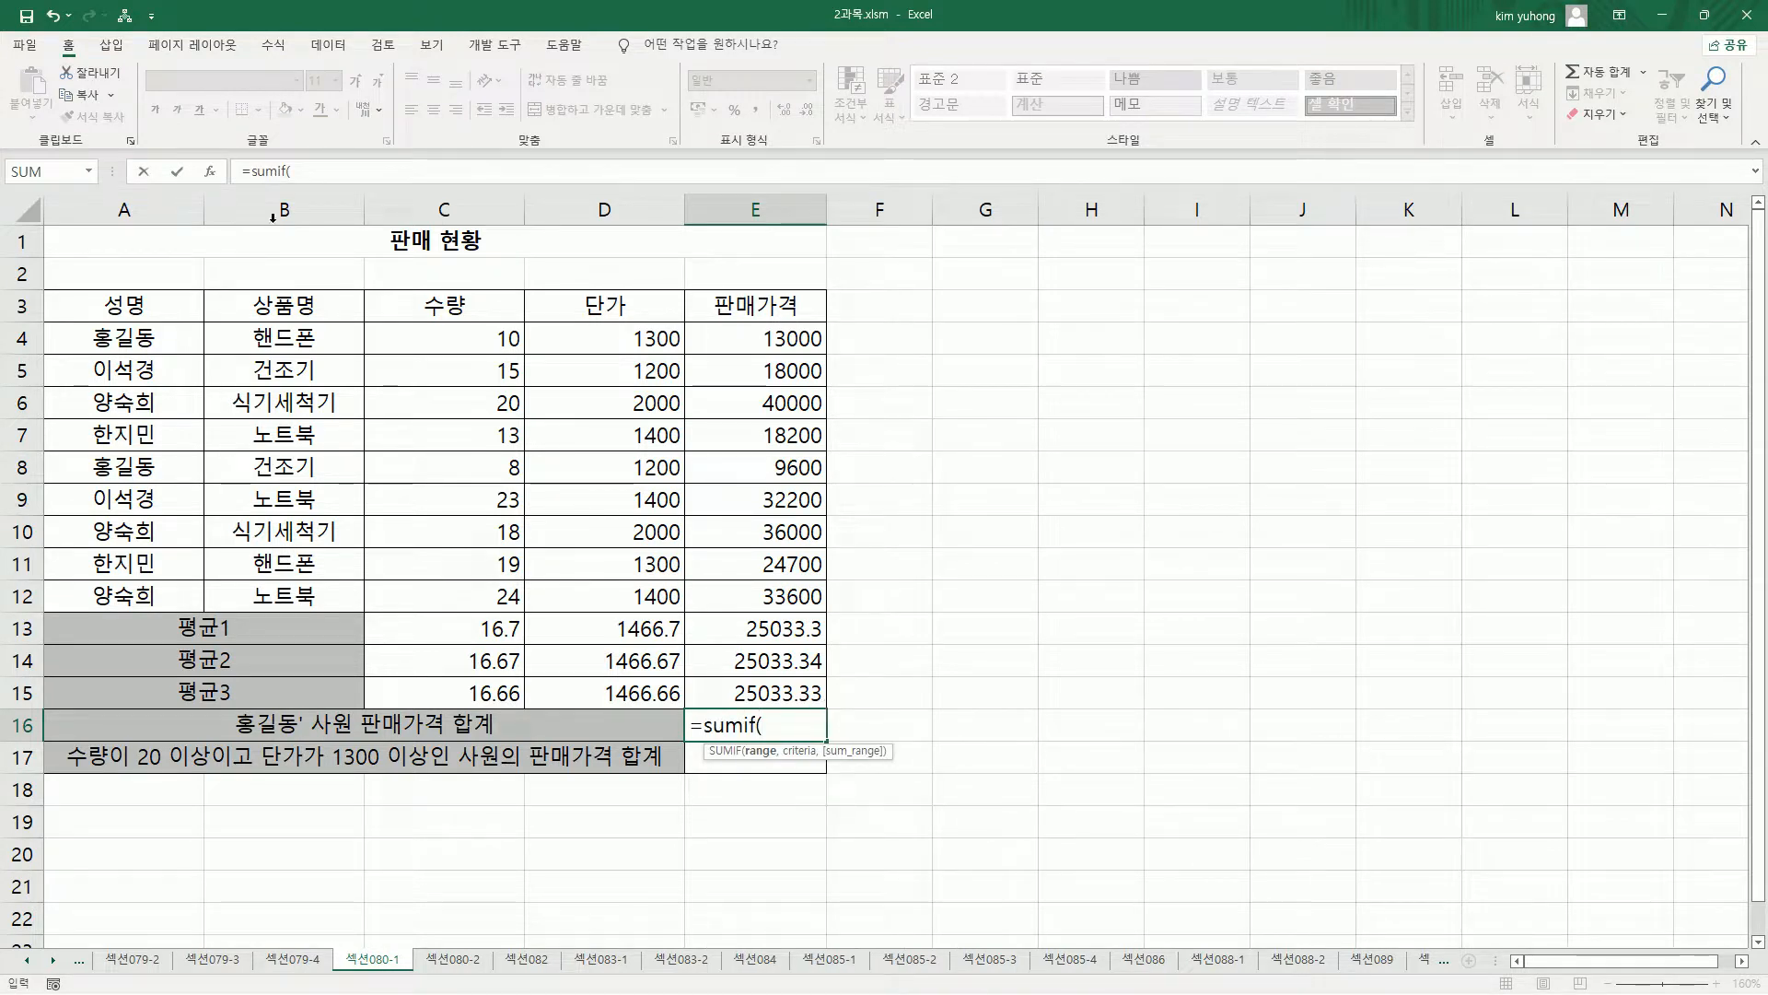
pyautogui.moveTo(161, 333); pyautogui.dragTo(158, 586)
pyautogui.write(',')
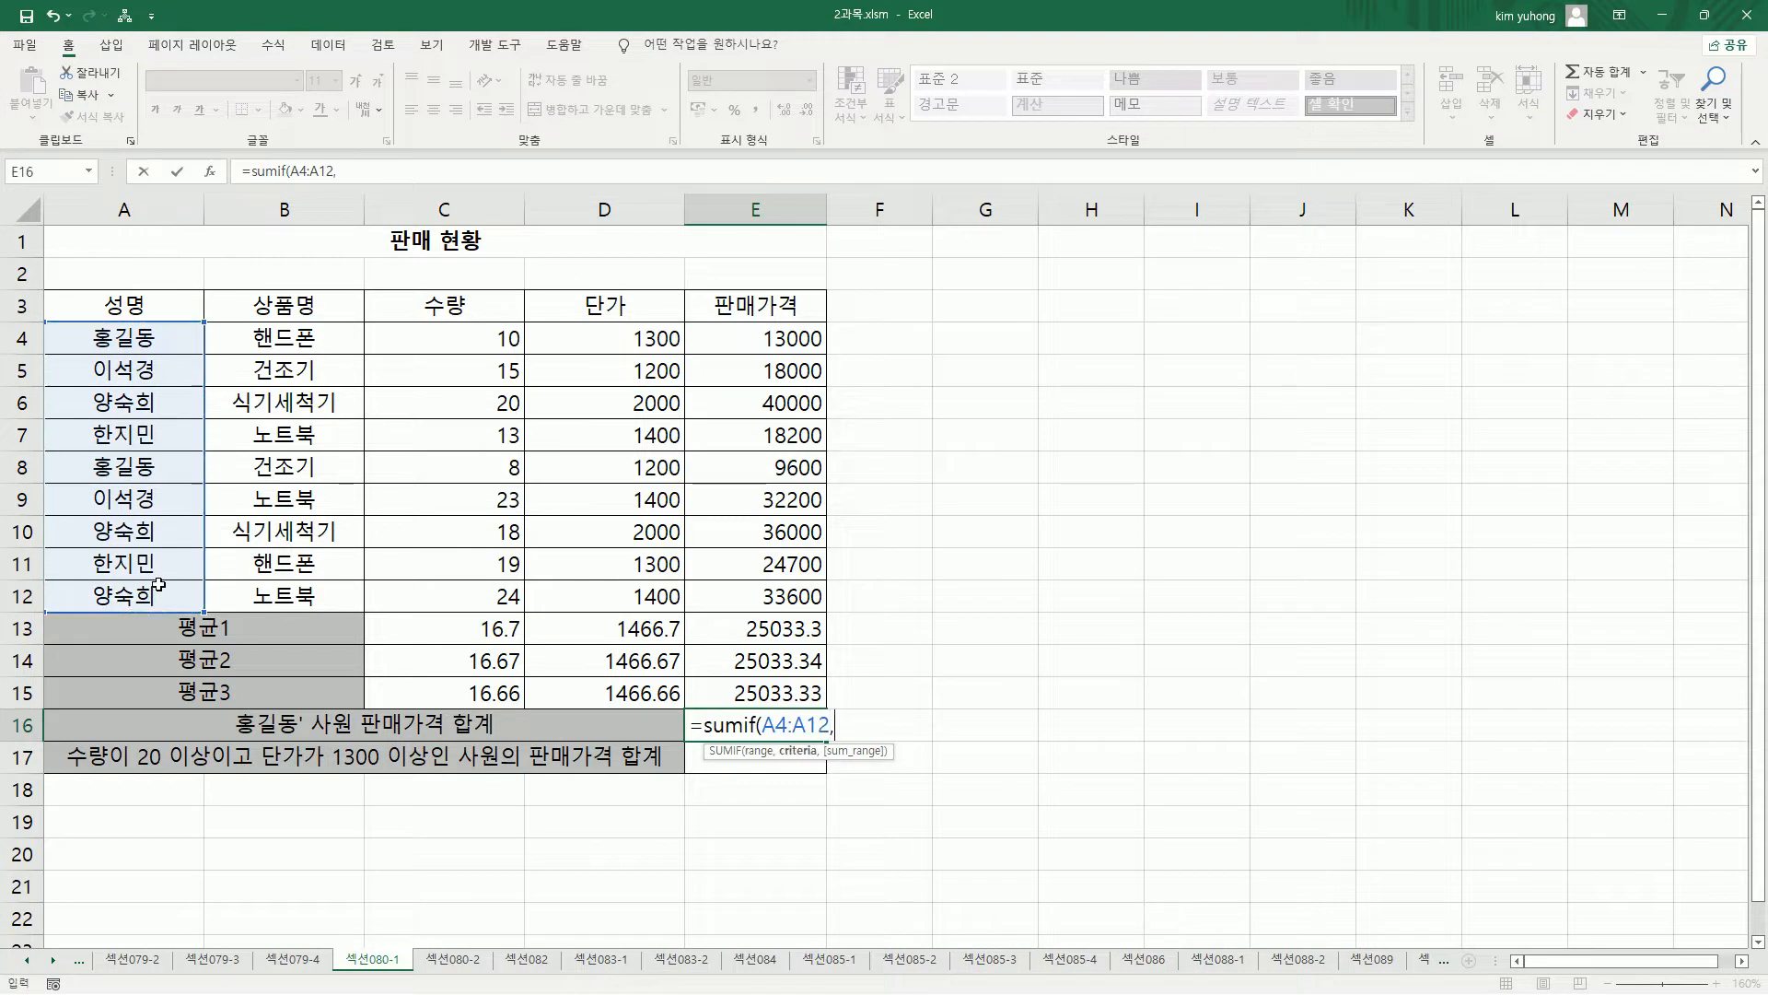
pyautogui.write('"홍길동')
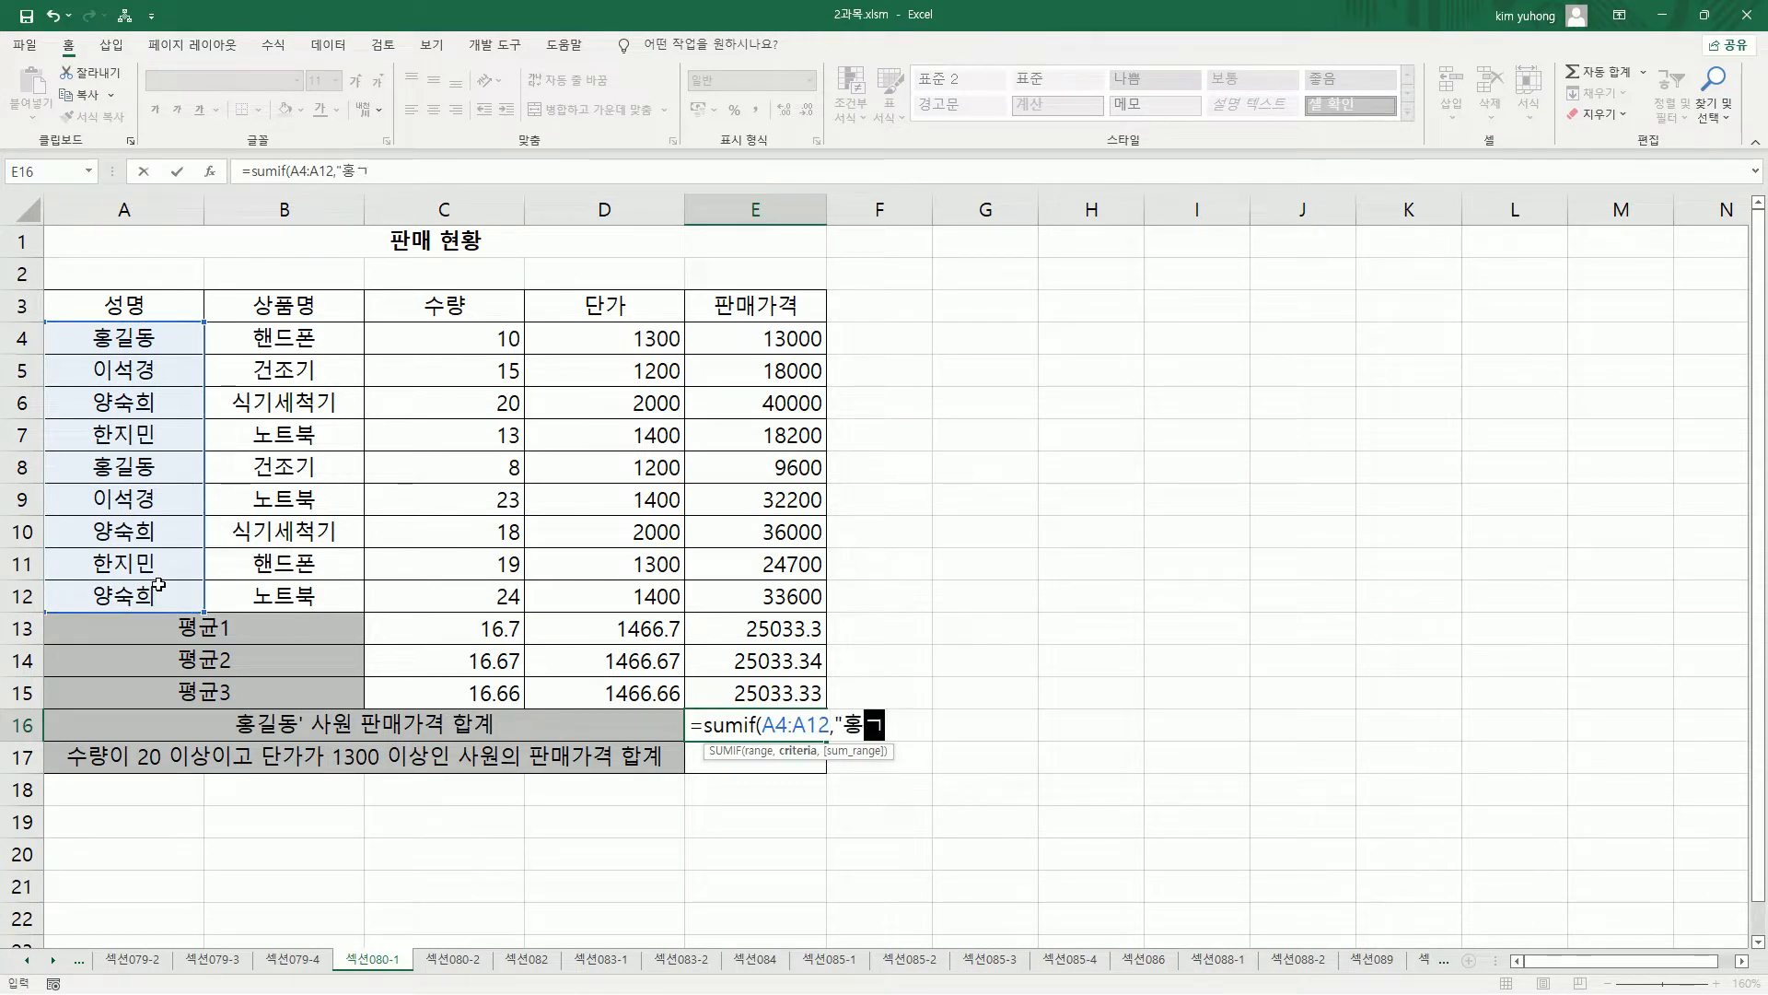
pyautogui.write('",')
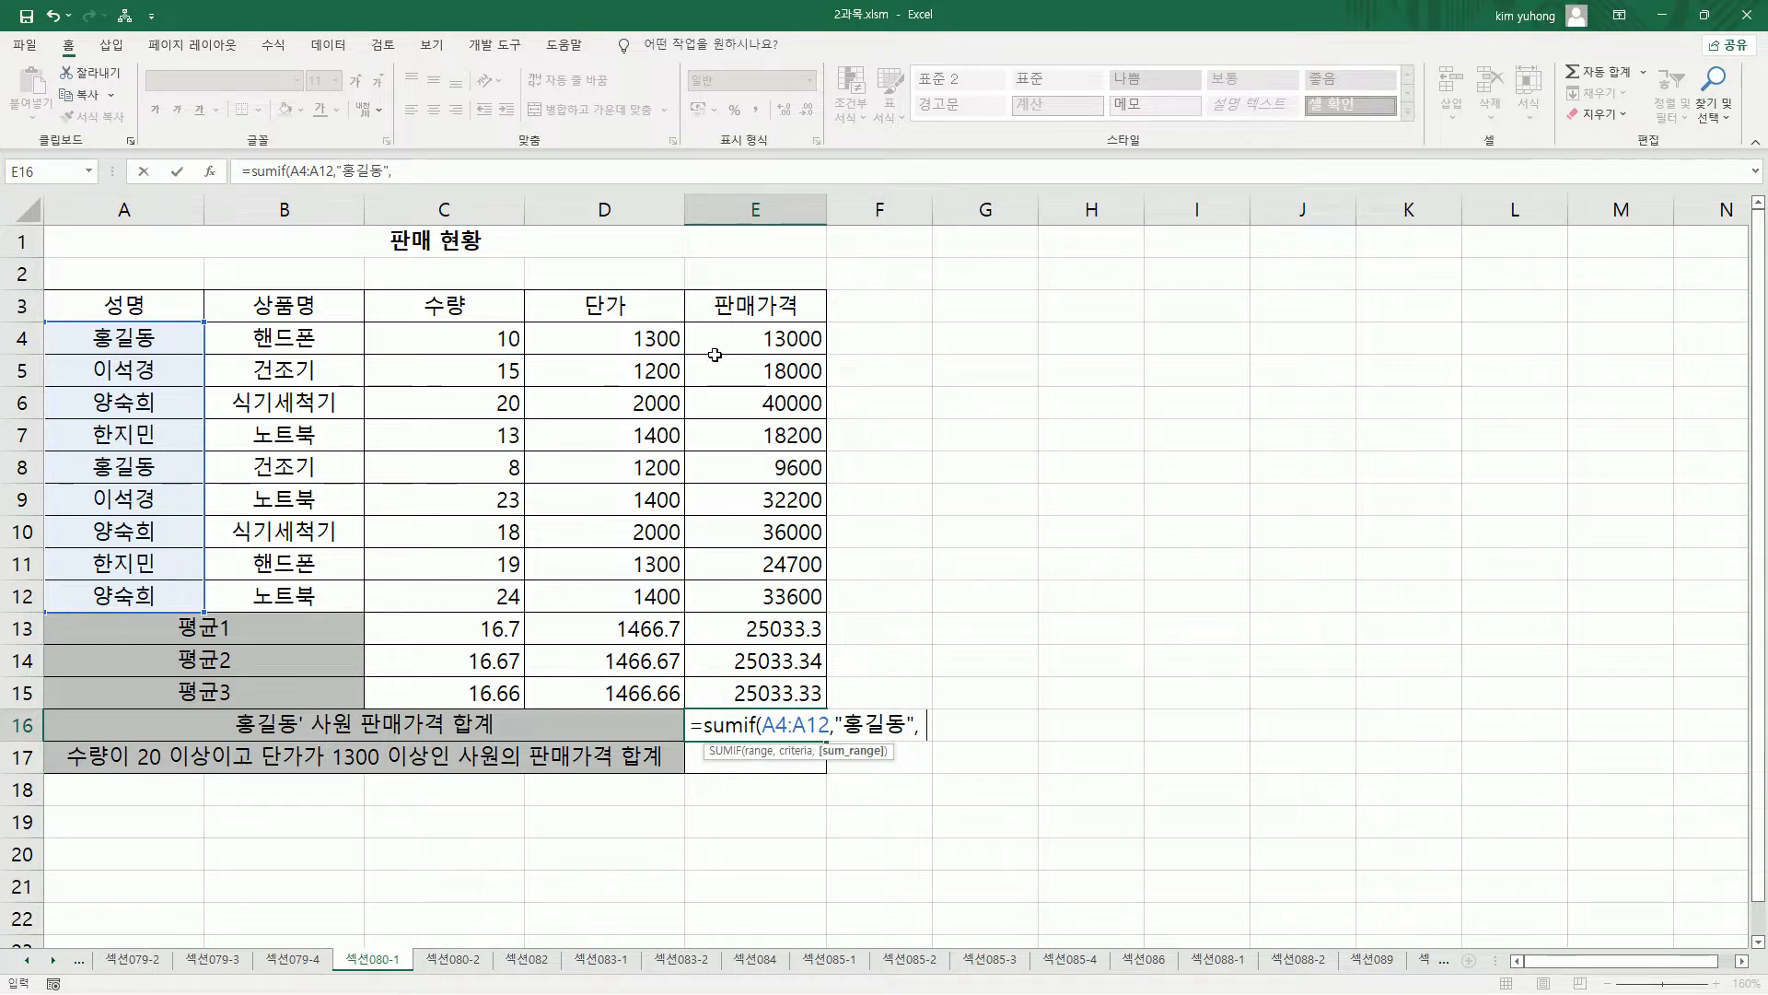
pyautogui.moveTo(755, 338); pyautogui.dragTo(766, 594)
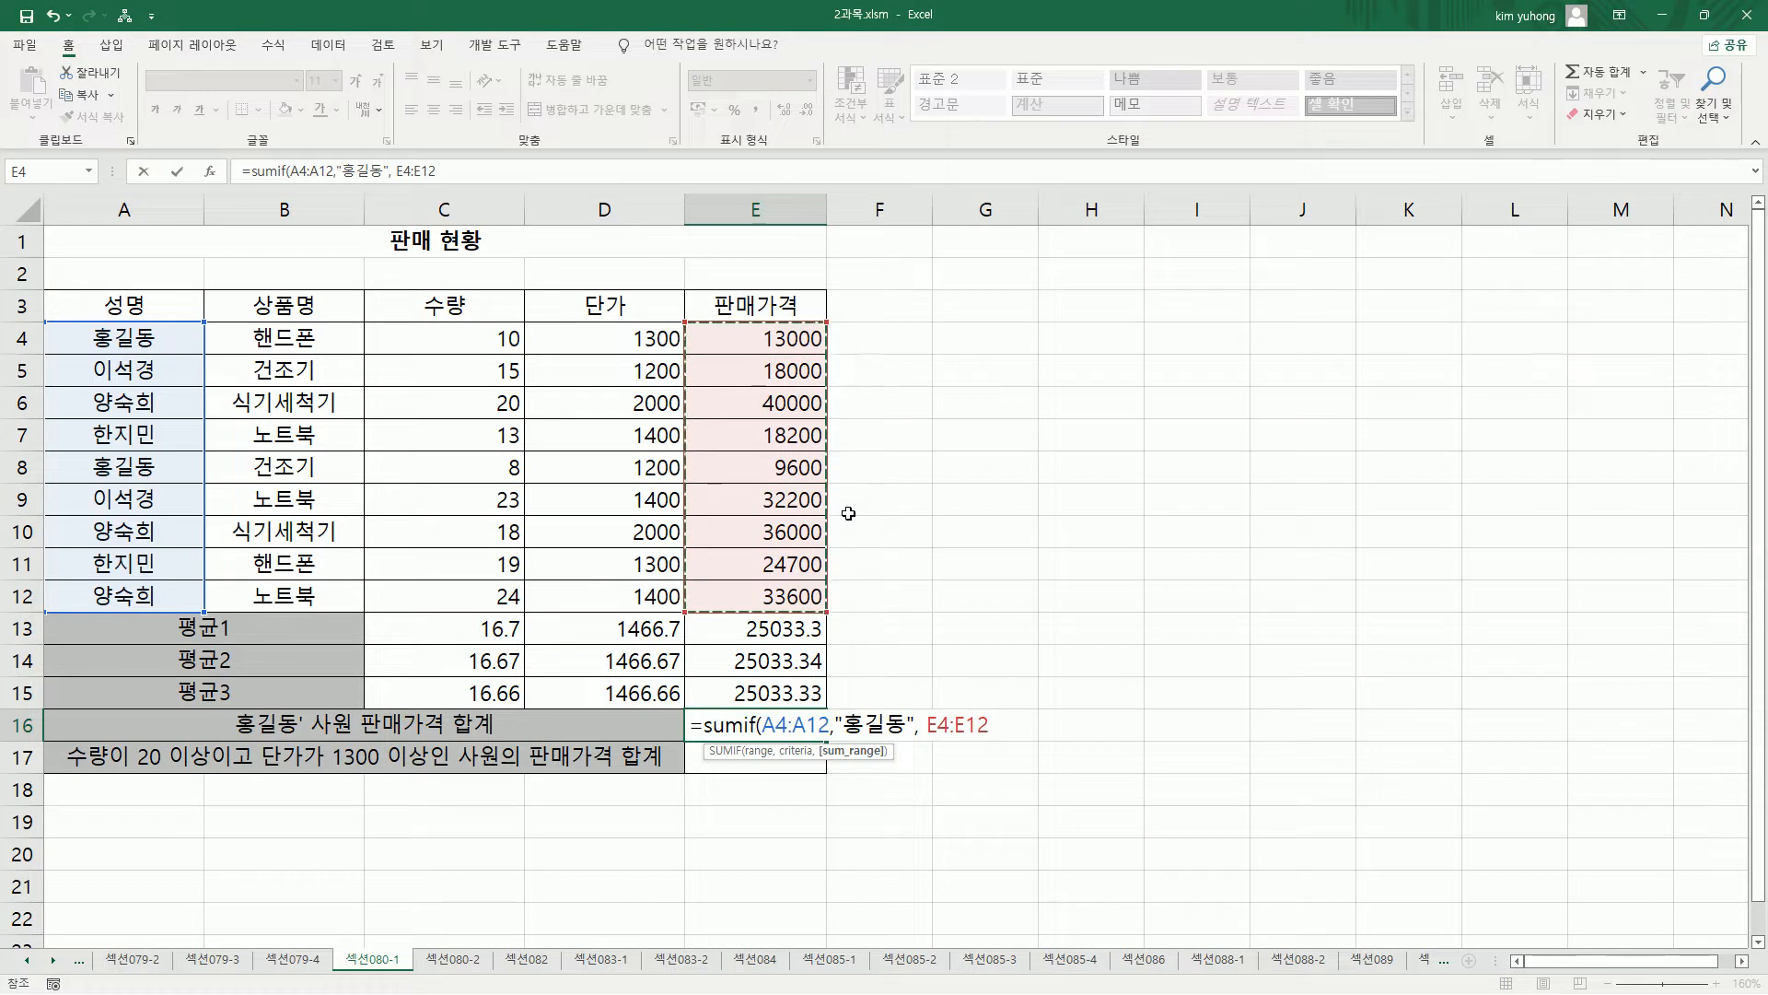
pyautogui.write(')')
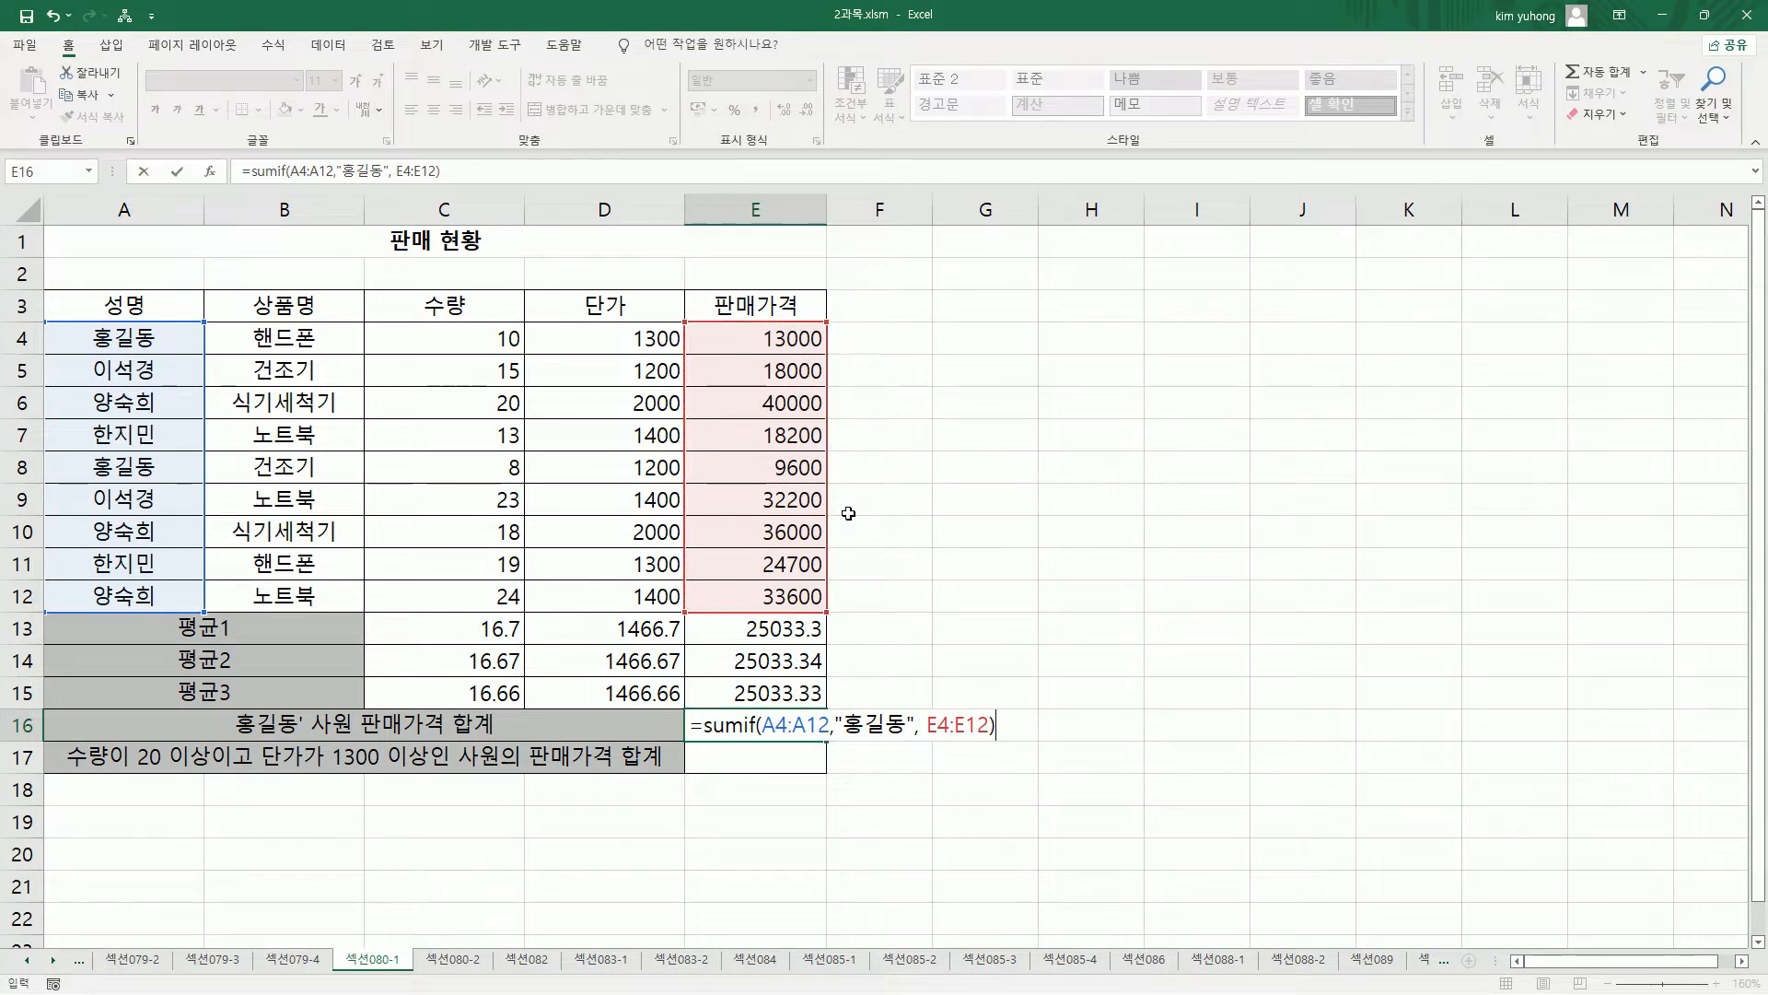
pyautogui.press('Return')
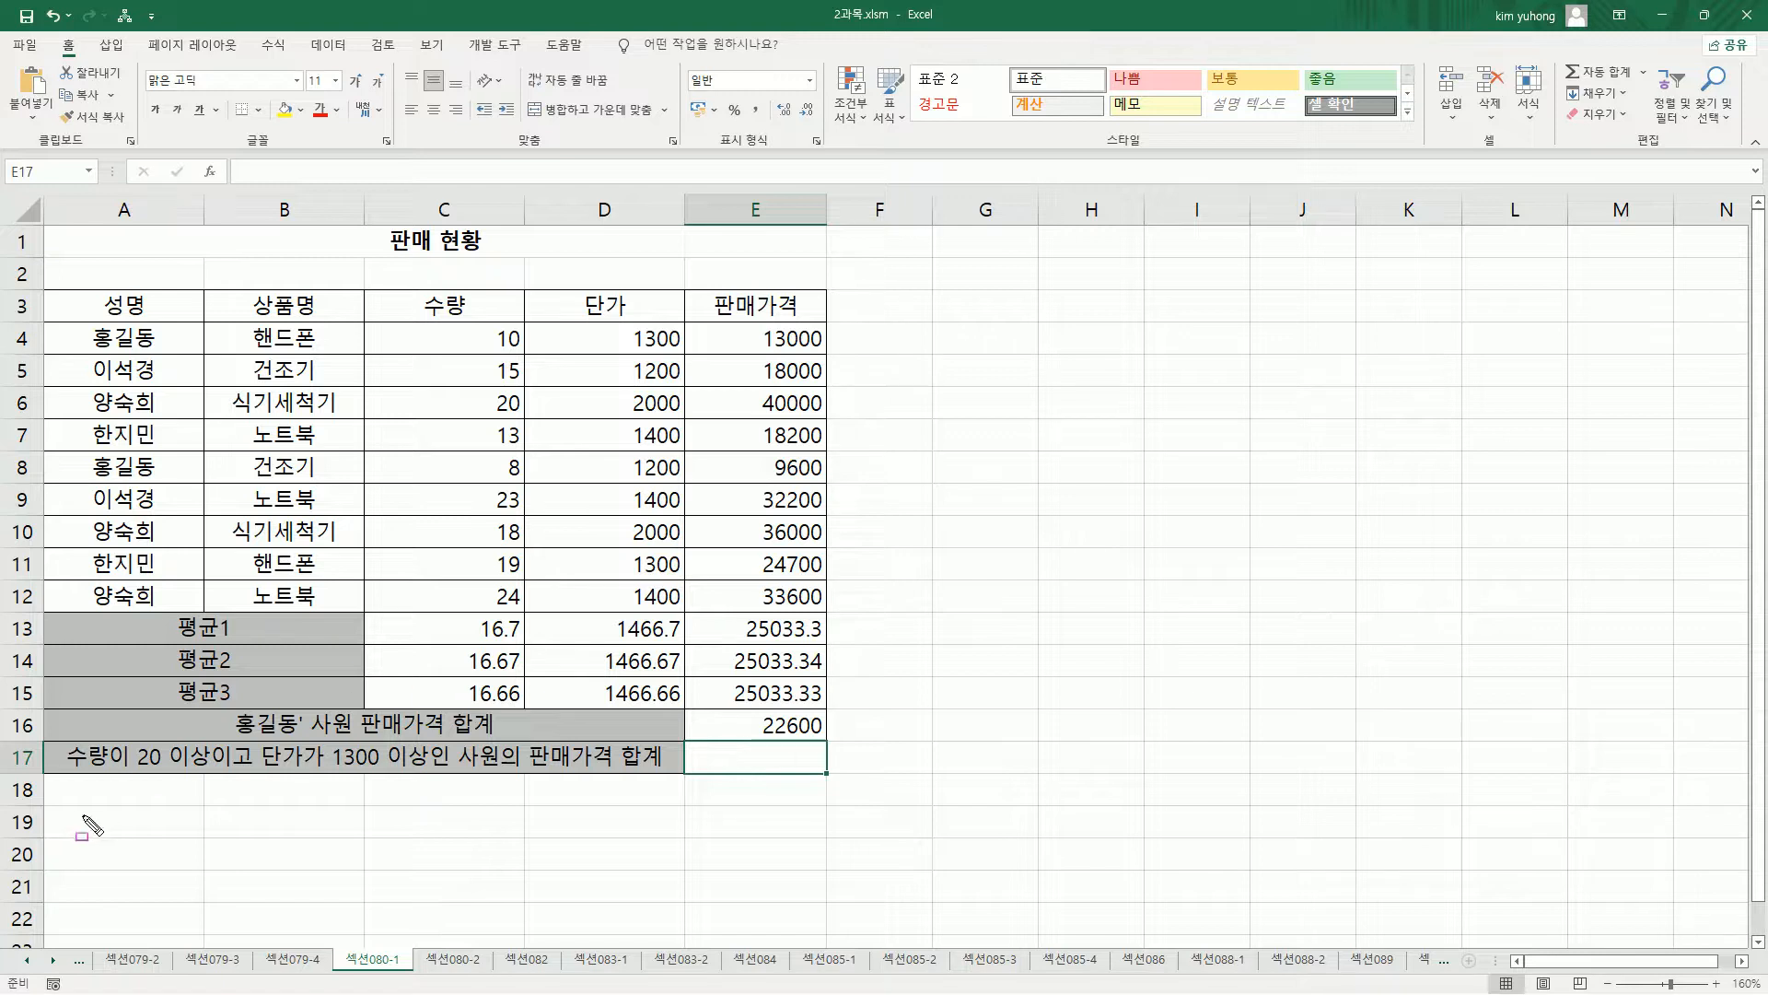
pyautogui.moveTo(61, 734); pyautogui.dragTo(214, 790)
pyautogui.moveTo(256, 732)
pyautogui.mouseDown()
pyautogui.moveTo(272, 770)
pyautogui.moveTo(396, 789)
pyautogui.moveTo(662, 775)
pyautogui.moveTo(664, 743)
pyautogui.mouseUp()
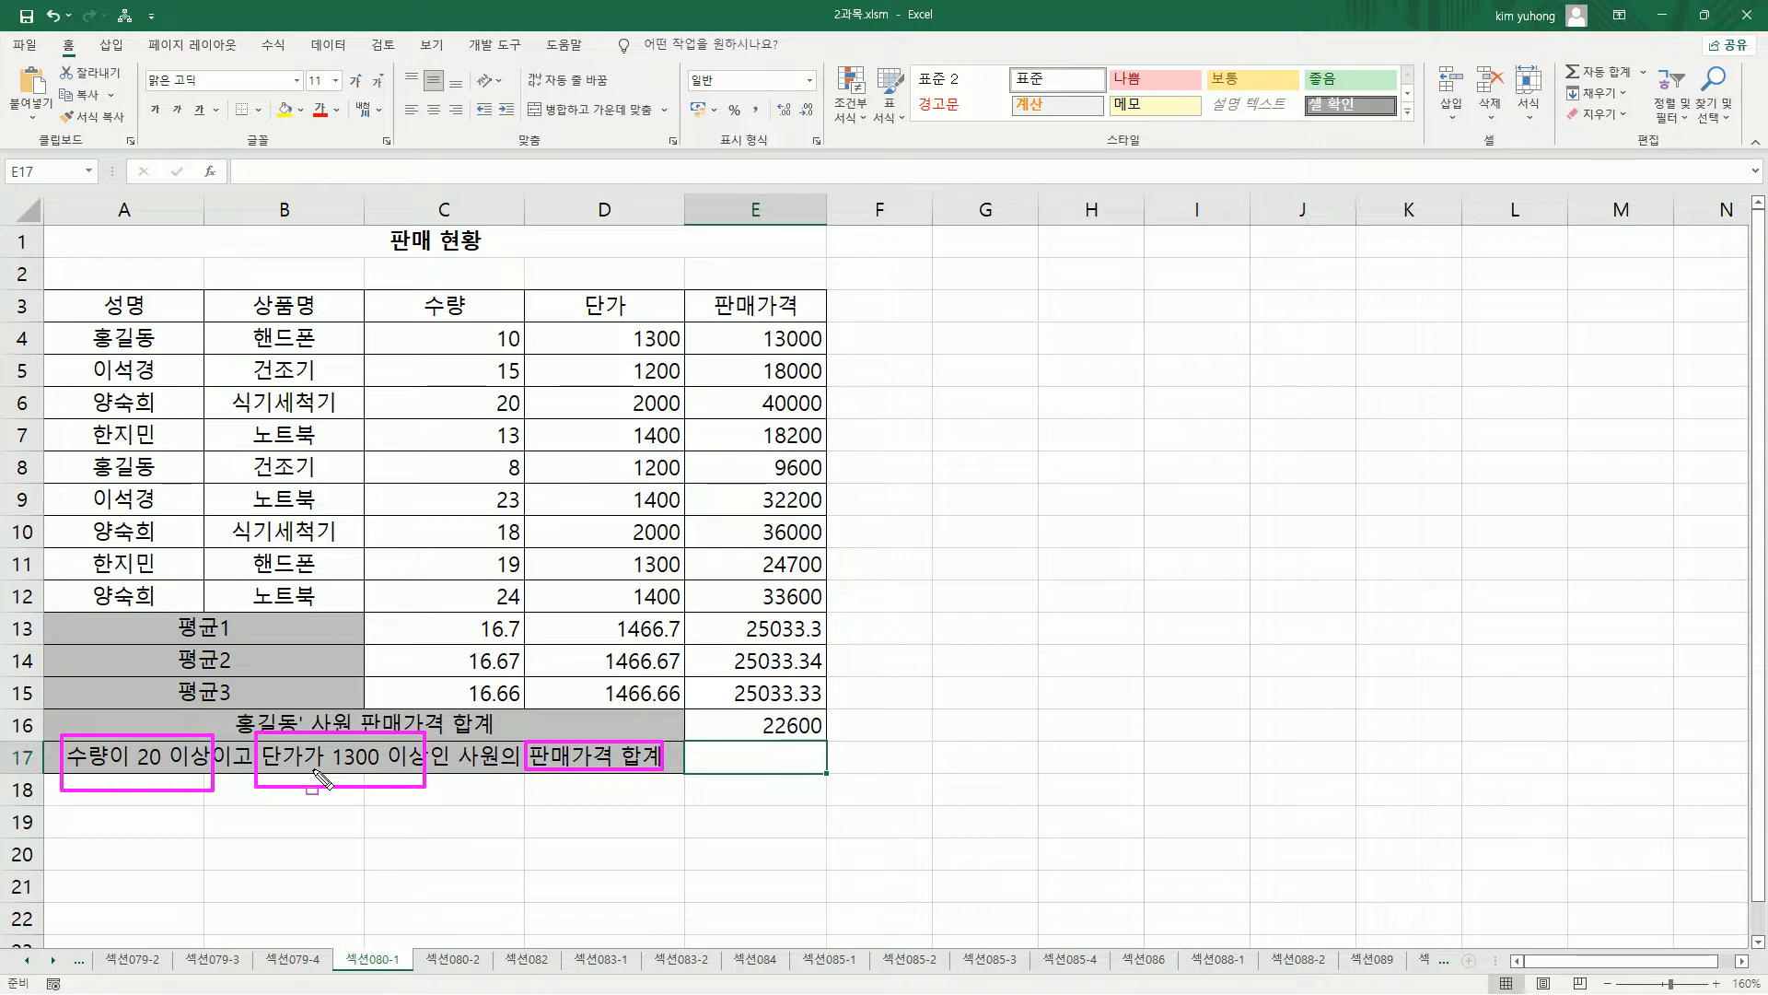
pyautogui.press('Escape')
# Start a SUMIFS formula in E17 with the 판매가격 values E4:E12 as the sum range
pyautogui.write('=녀')
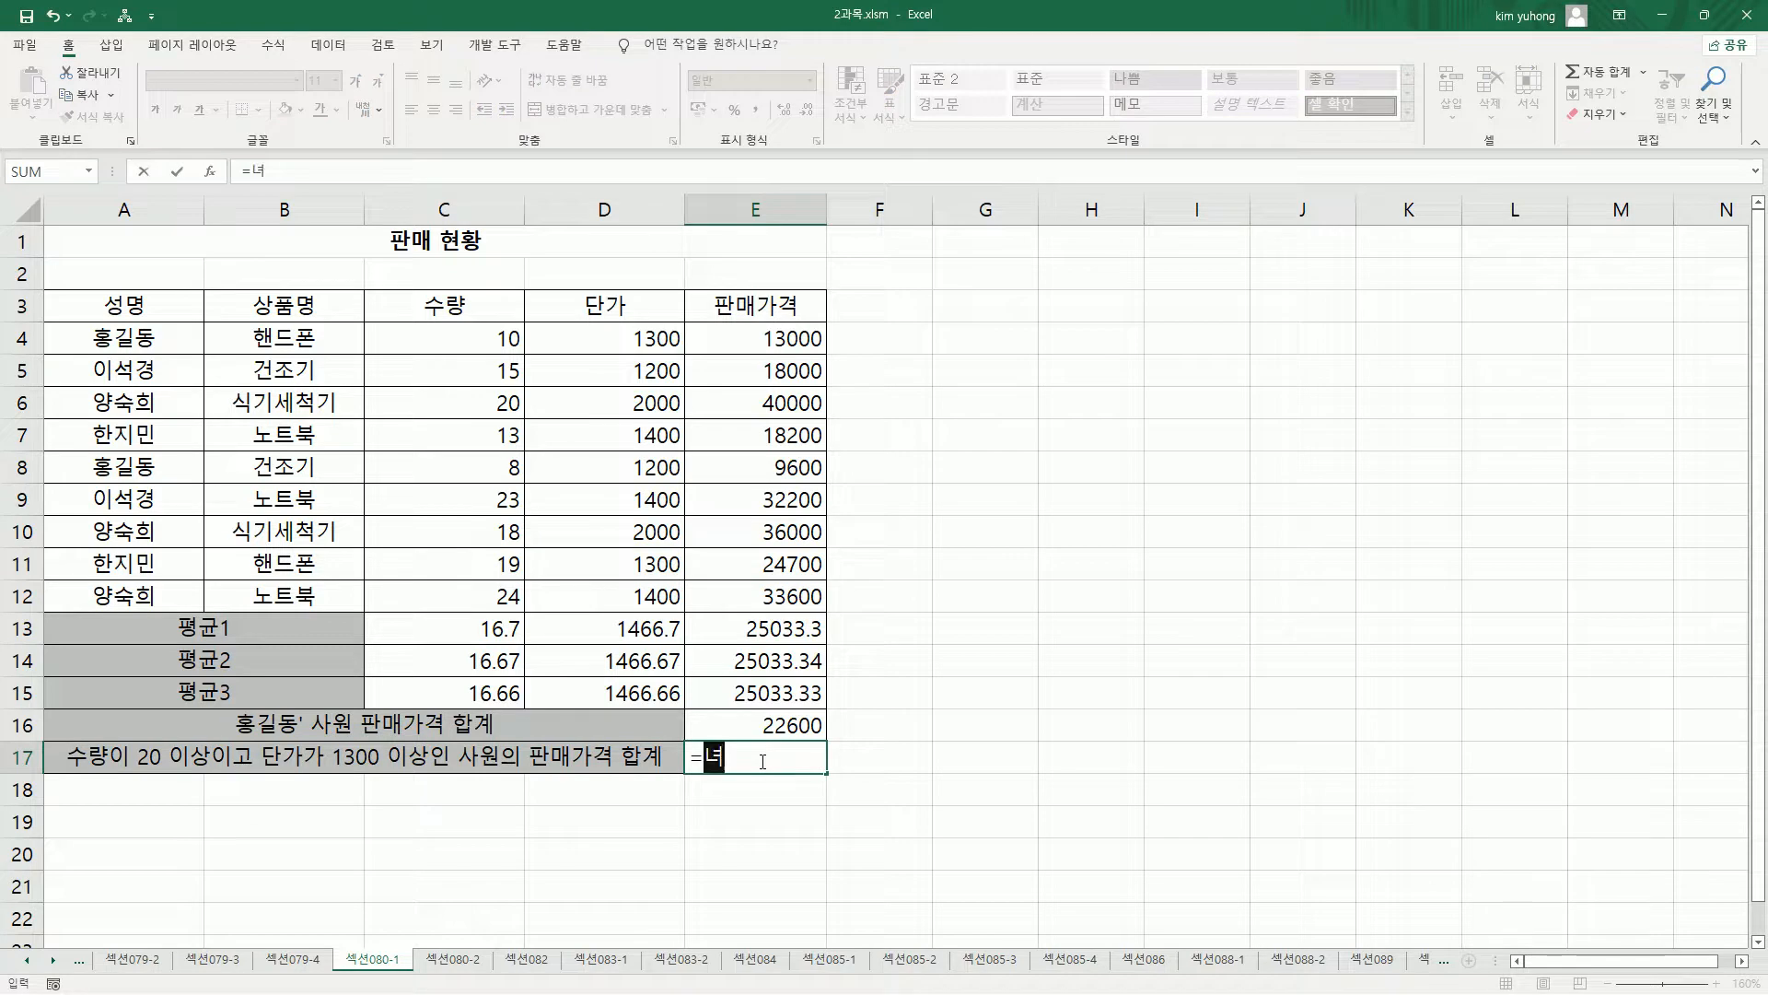
pyautogui.press('BackSpace')
pyautogui.write('su')
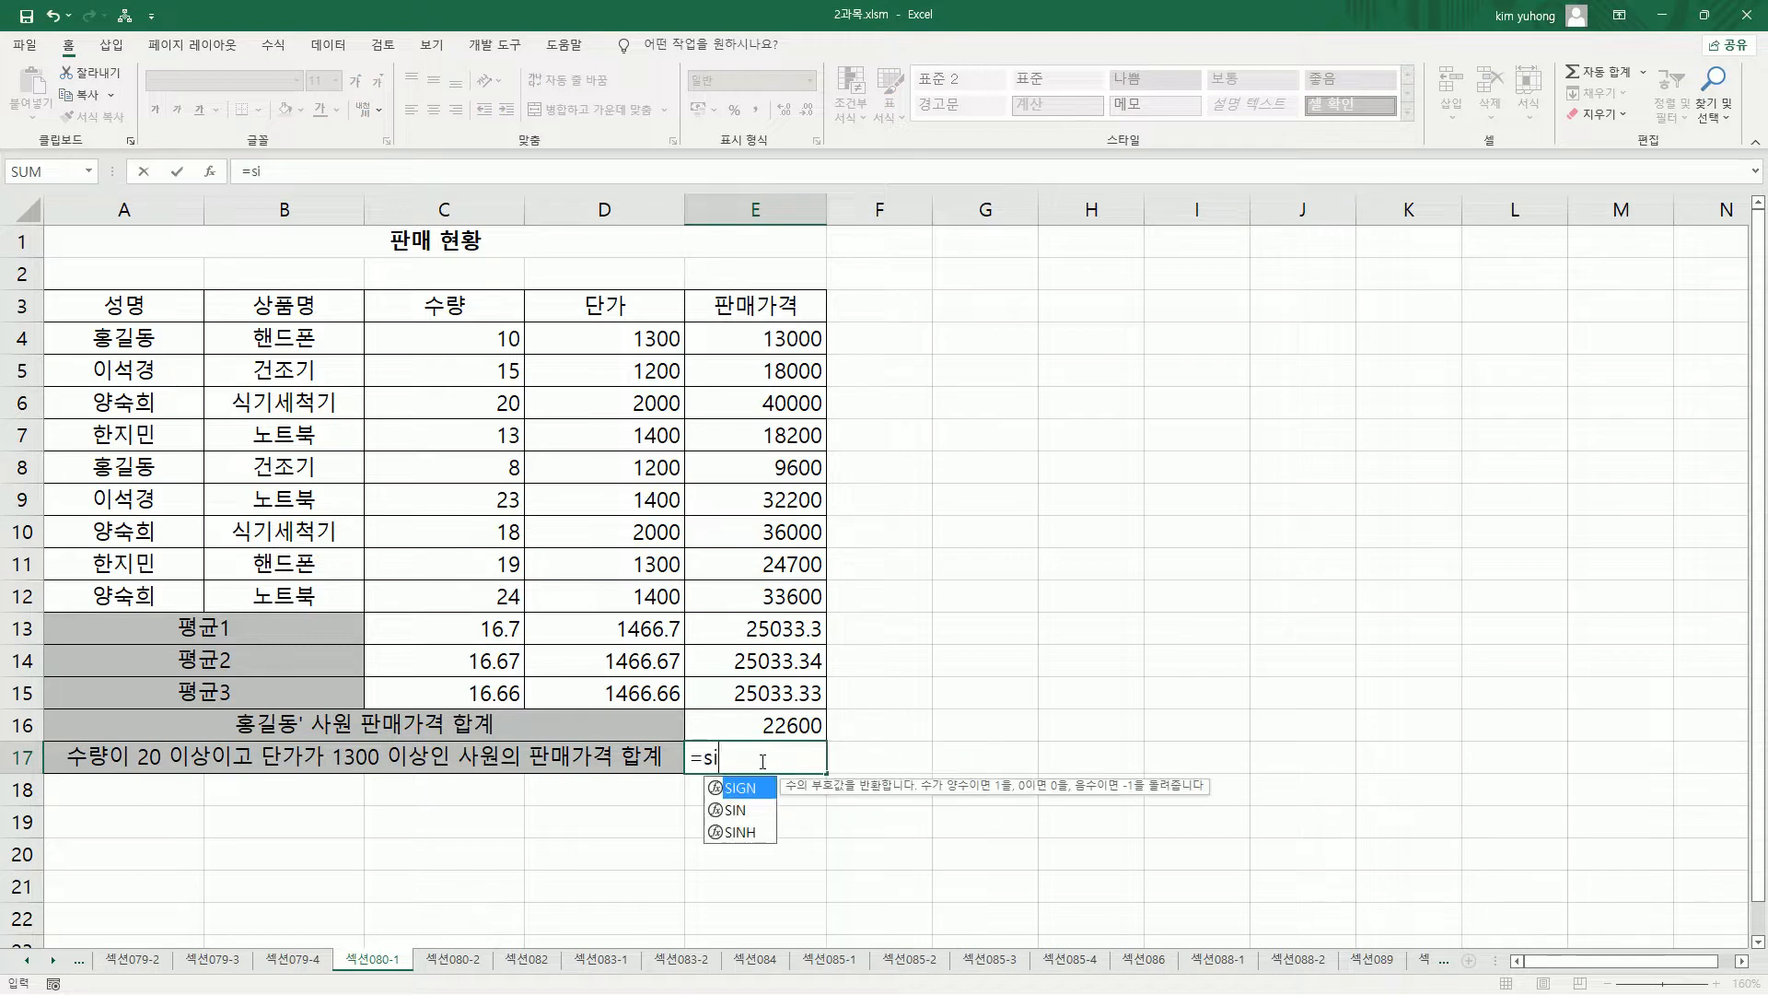
pyautogui.write('m')
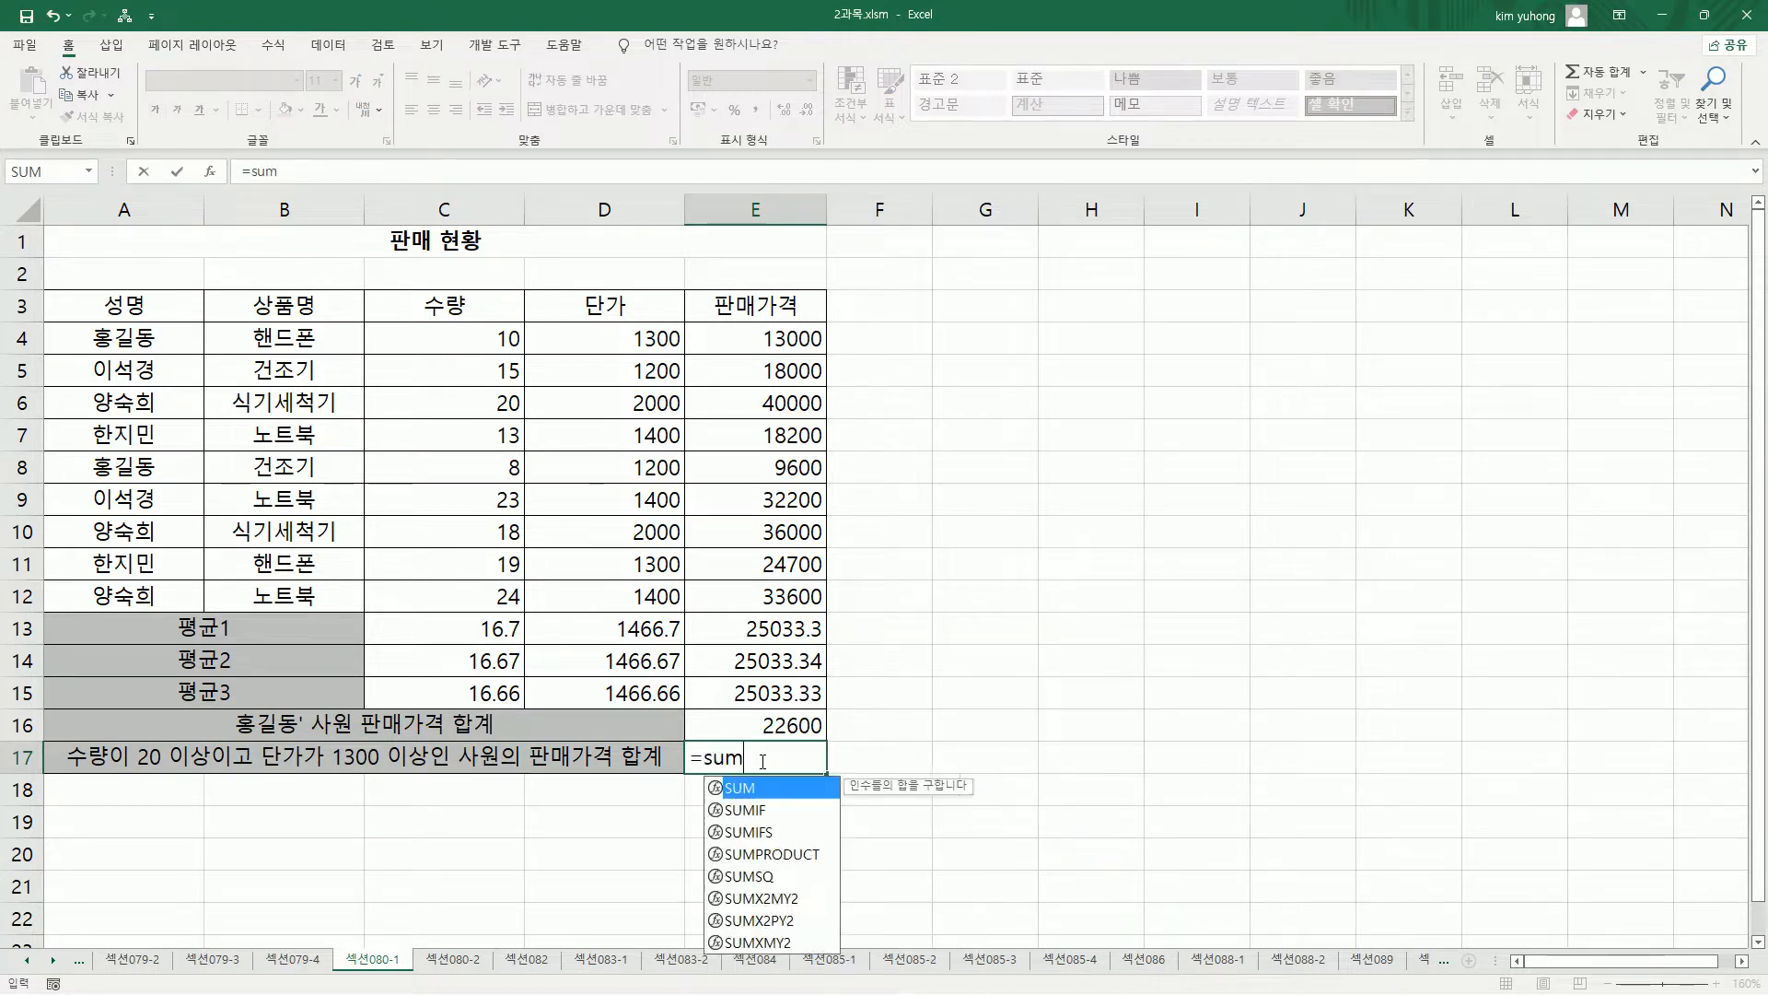
pyautogui.write('ifs(')
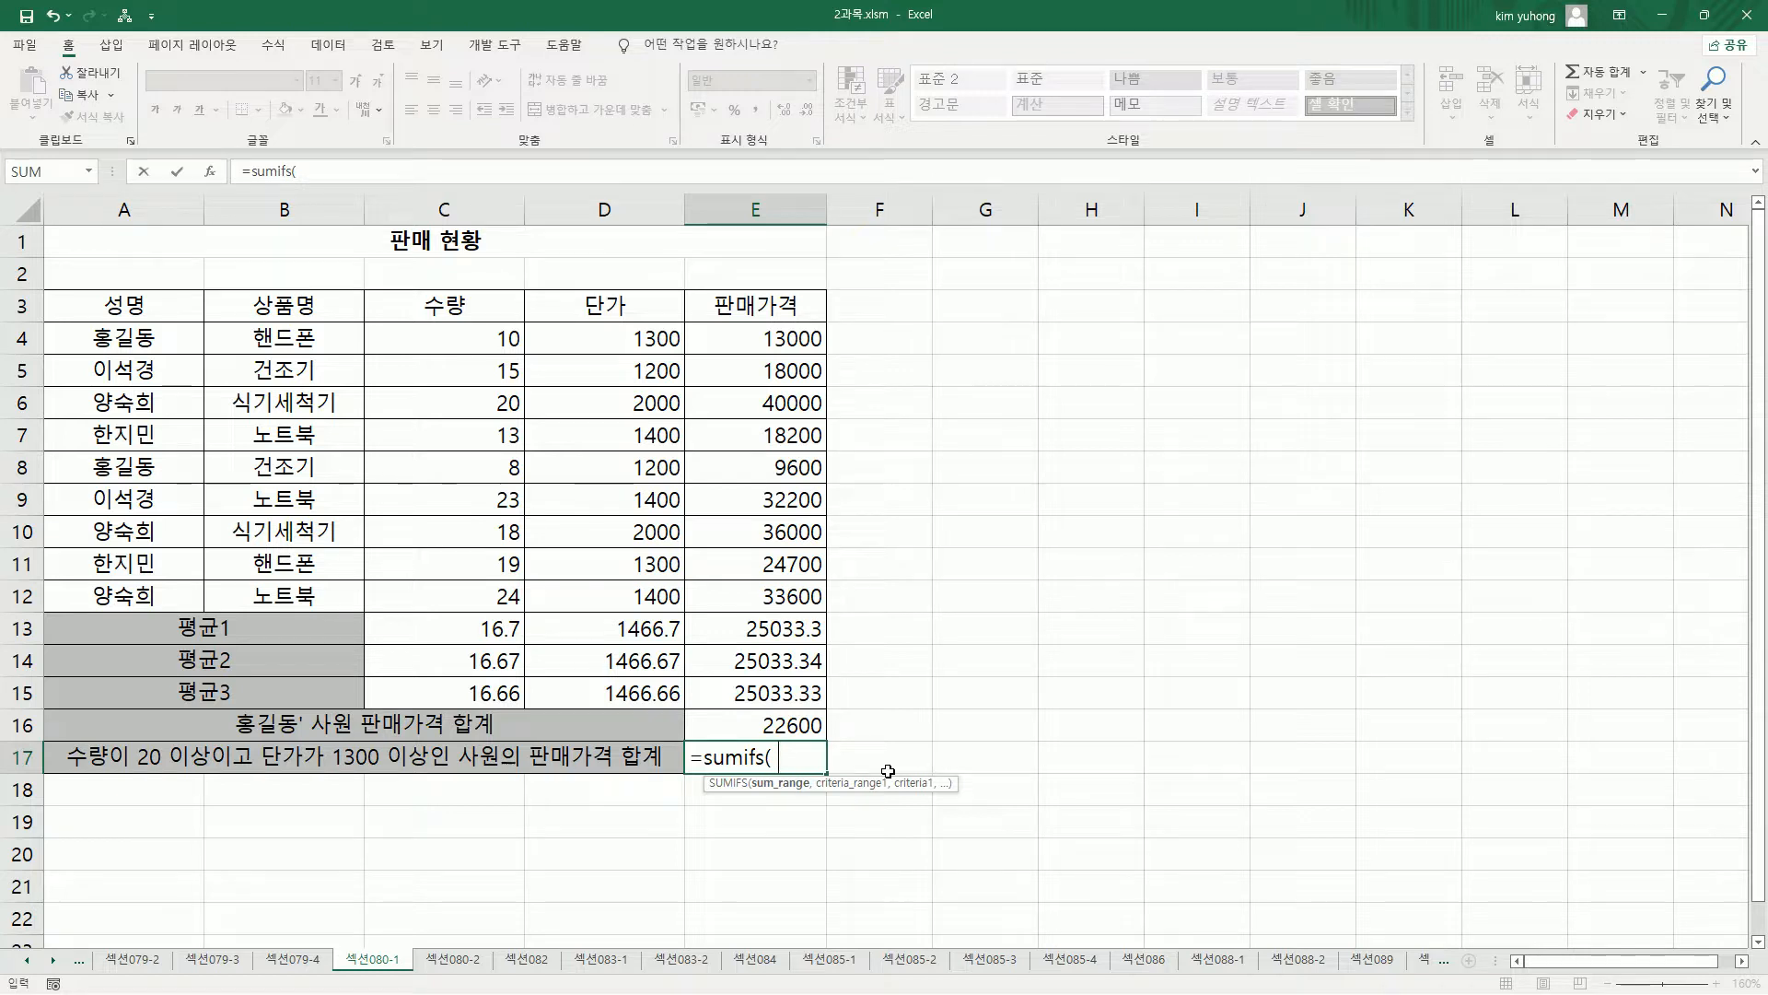
pyautogui.click(740, 345)
pyautogui.moveTo(740, 345); pyautogui.dragTo(713, 604)
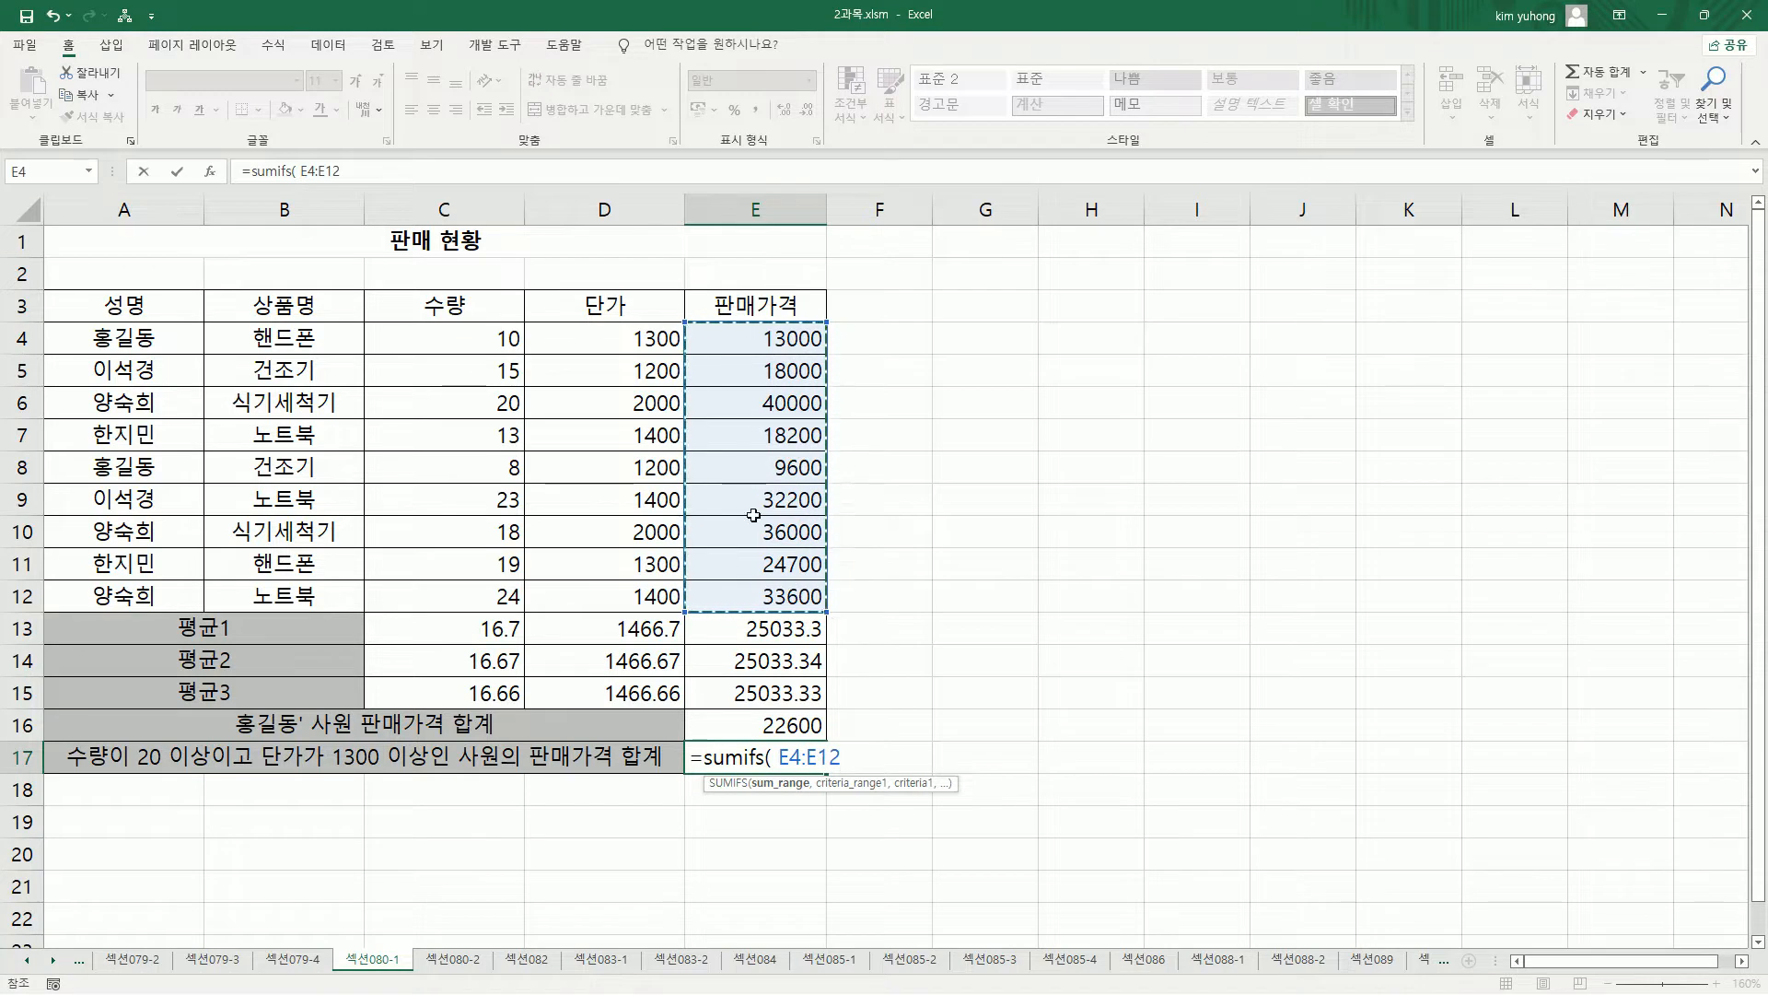
pyautogui.write(',')
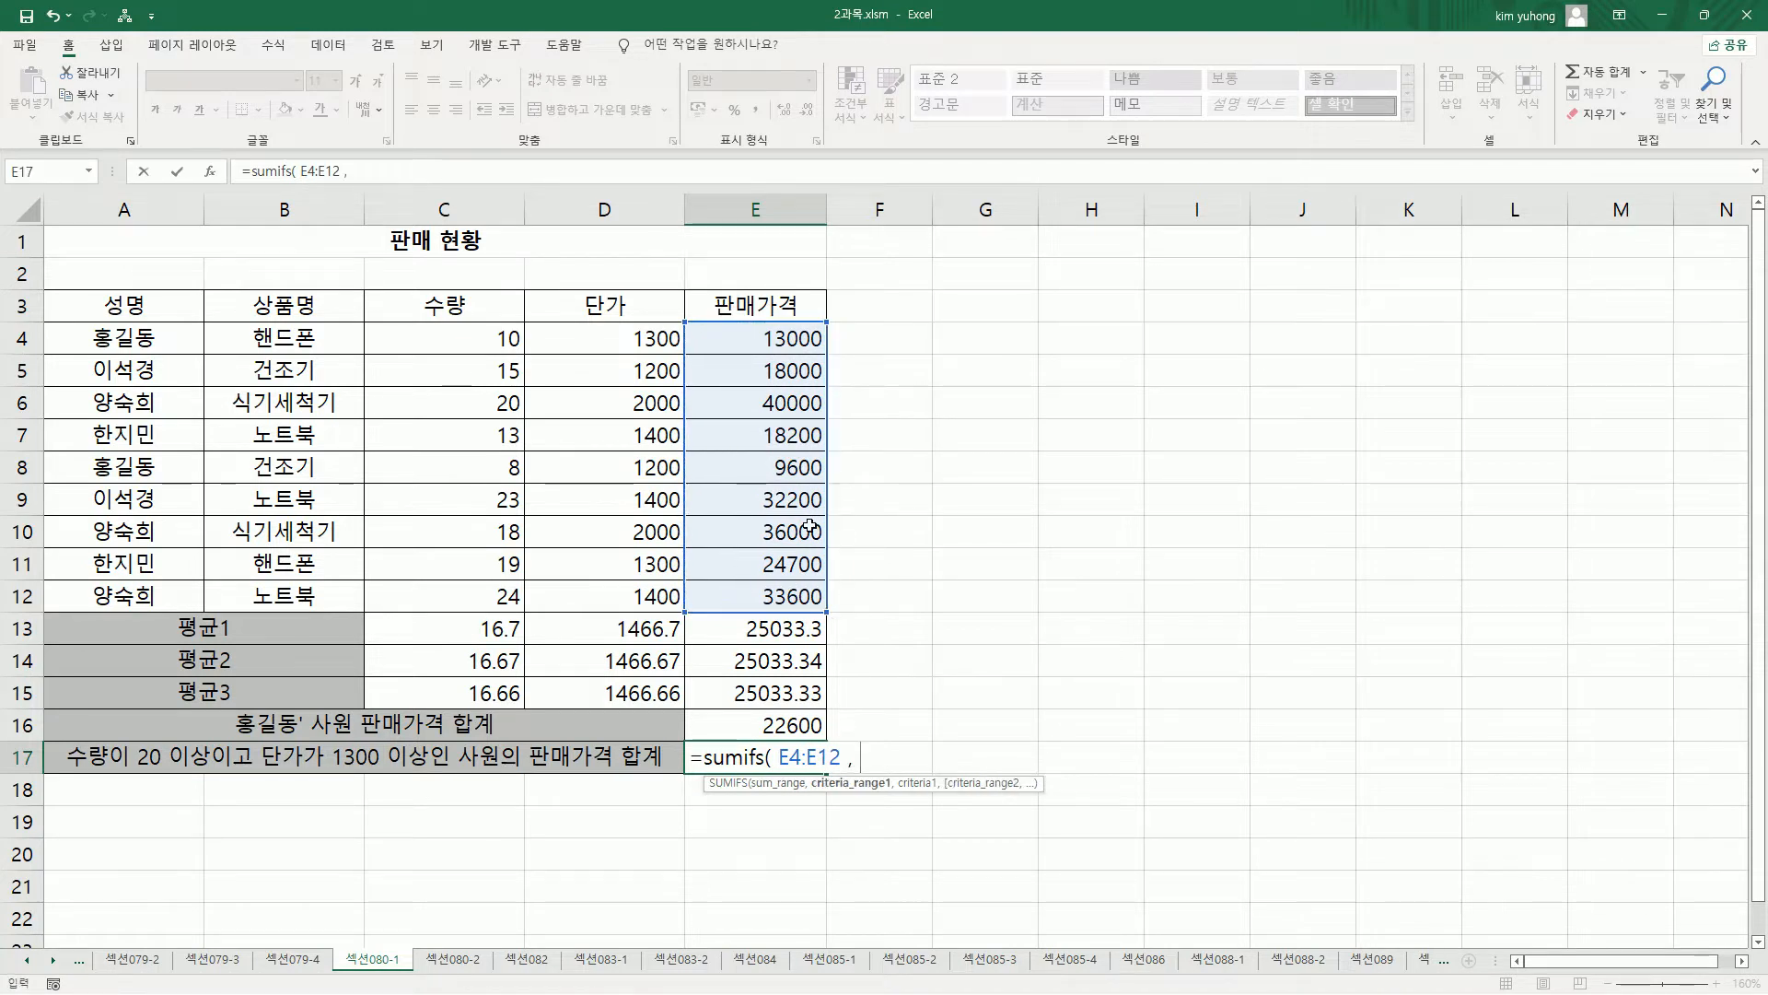
# Add the SUMIFS conditions C4:C12 ">=20" and D4:D12 ">=1300" in E17 and close the formula
pyautogui.moveTo(455, 338); pyautogui.dragTo(424, 596)
pyautogui.write(', ">=20')
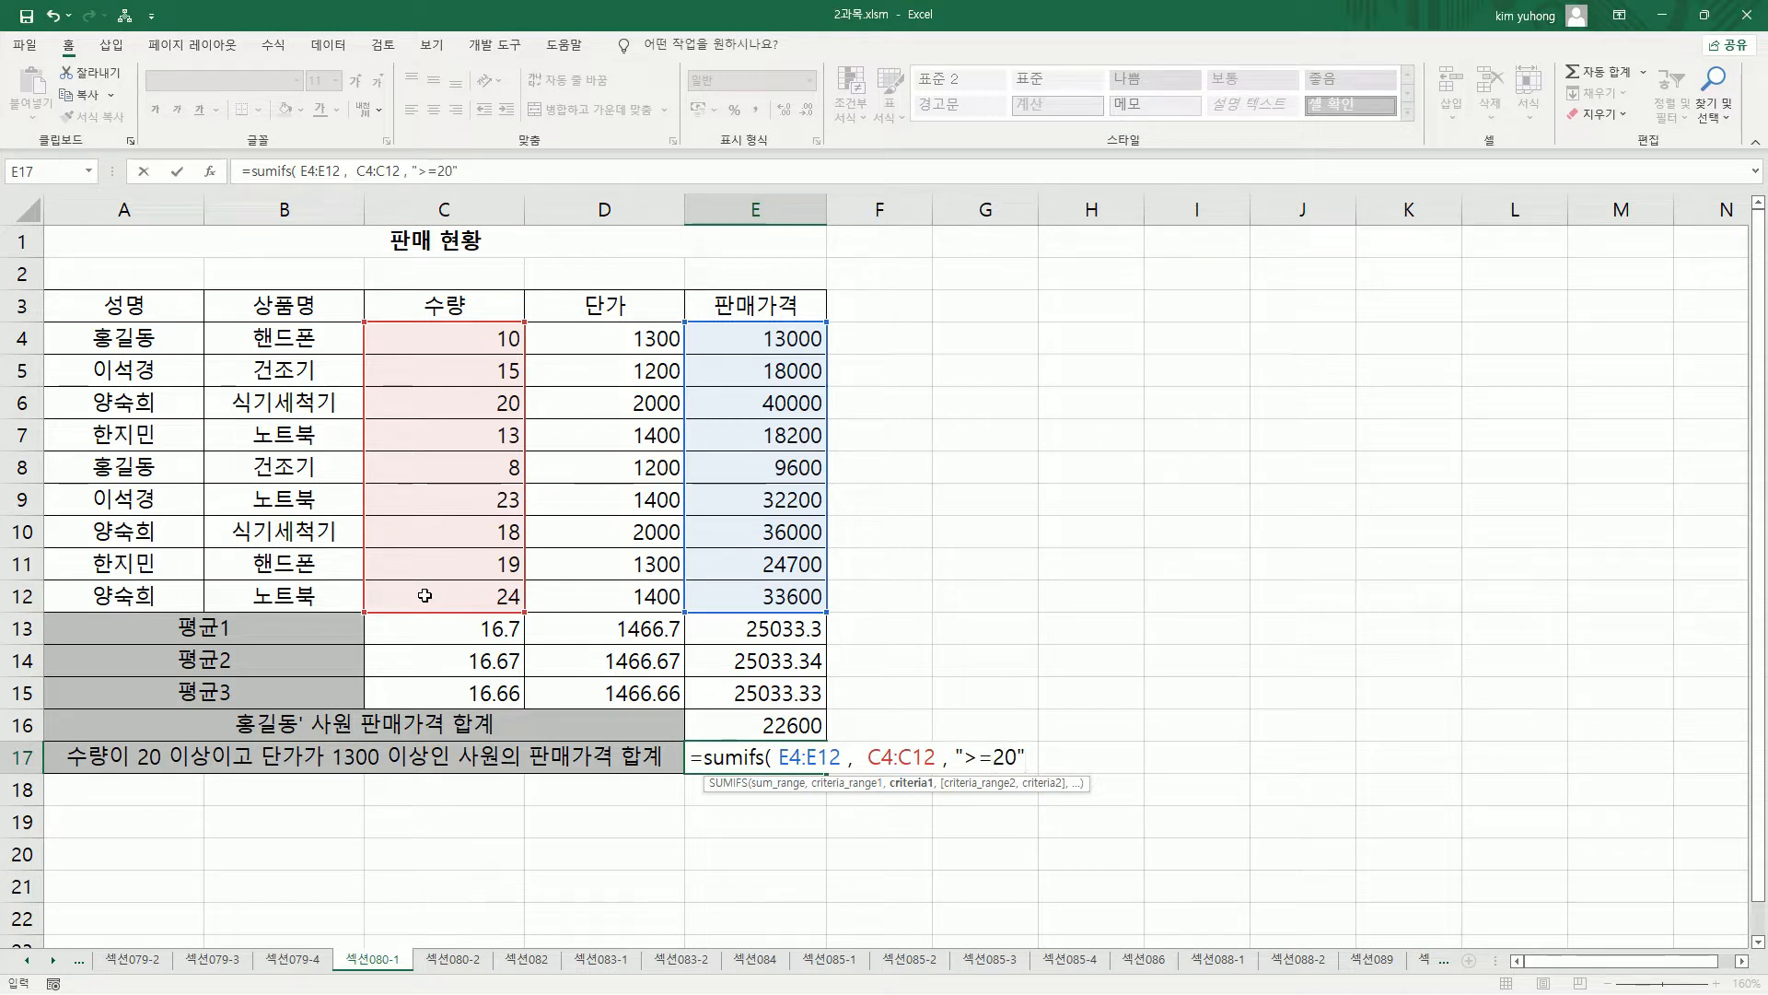
pyautogui.write('" ,')
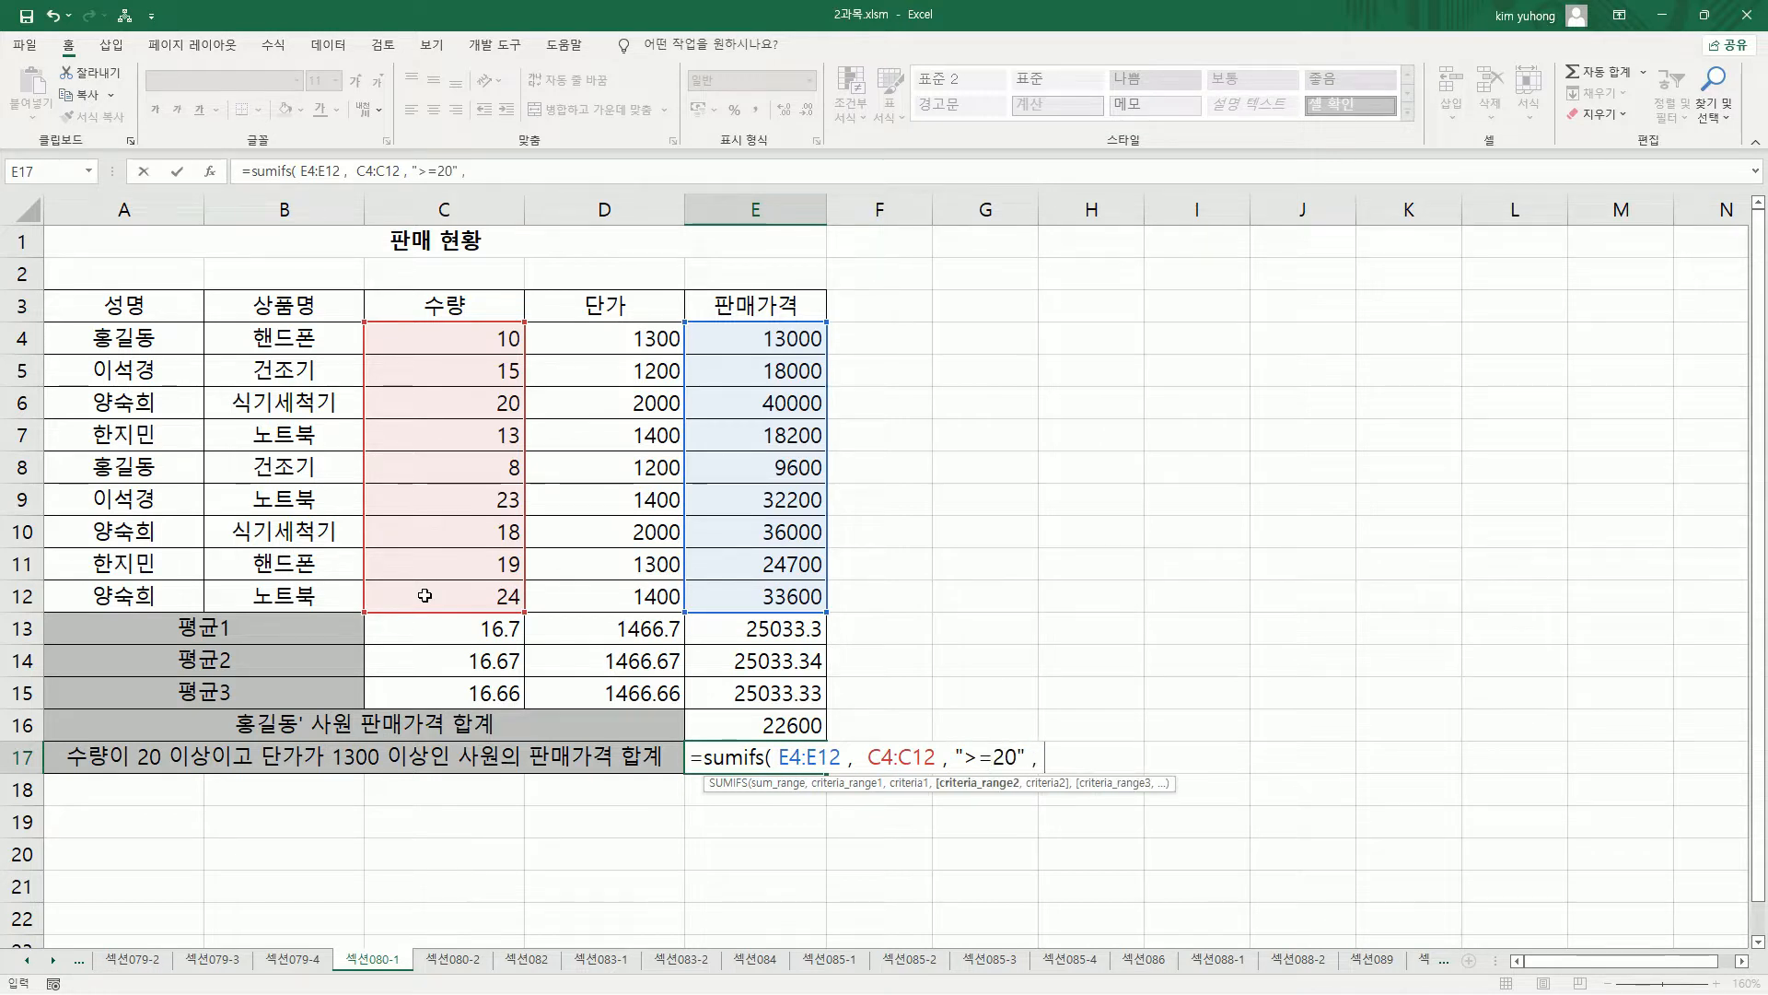
pyautogui.moveTo(585, 339); pyautogui.dragTo(589, 599)
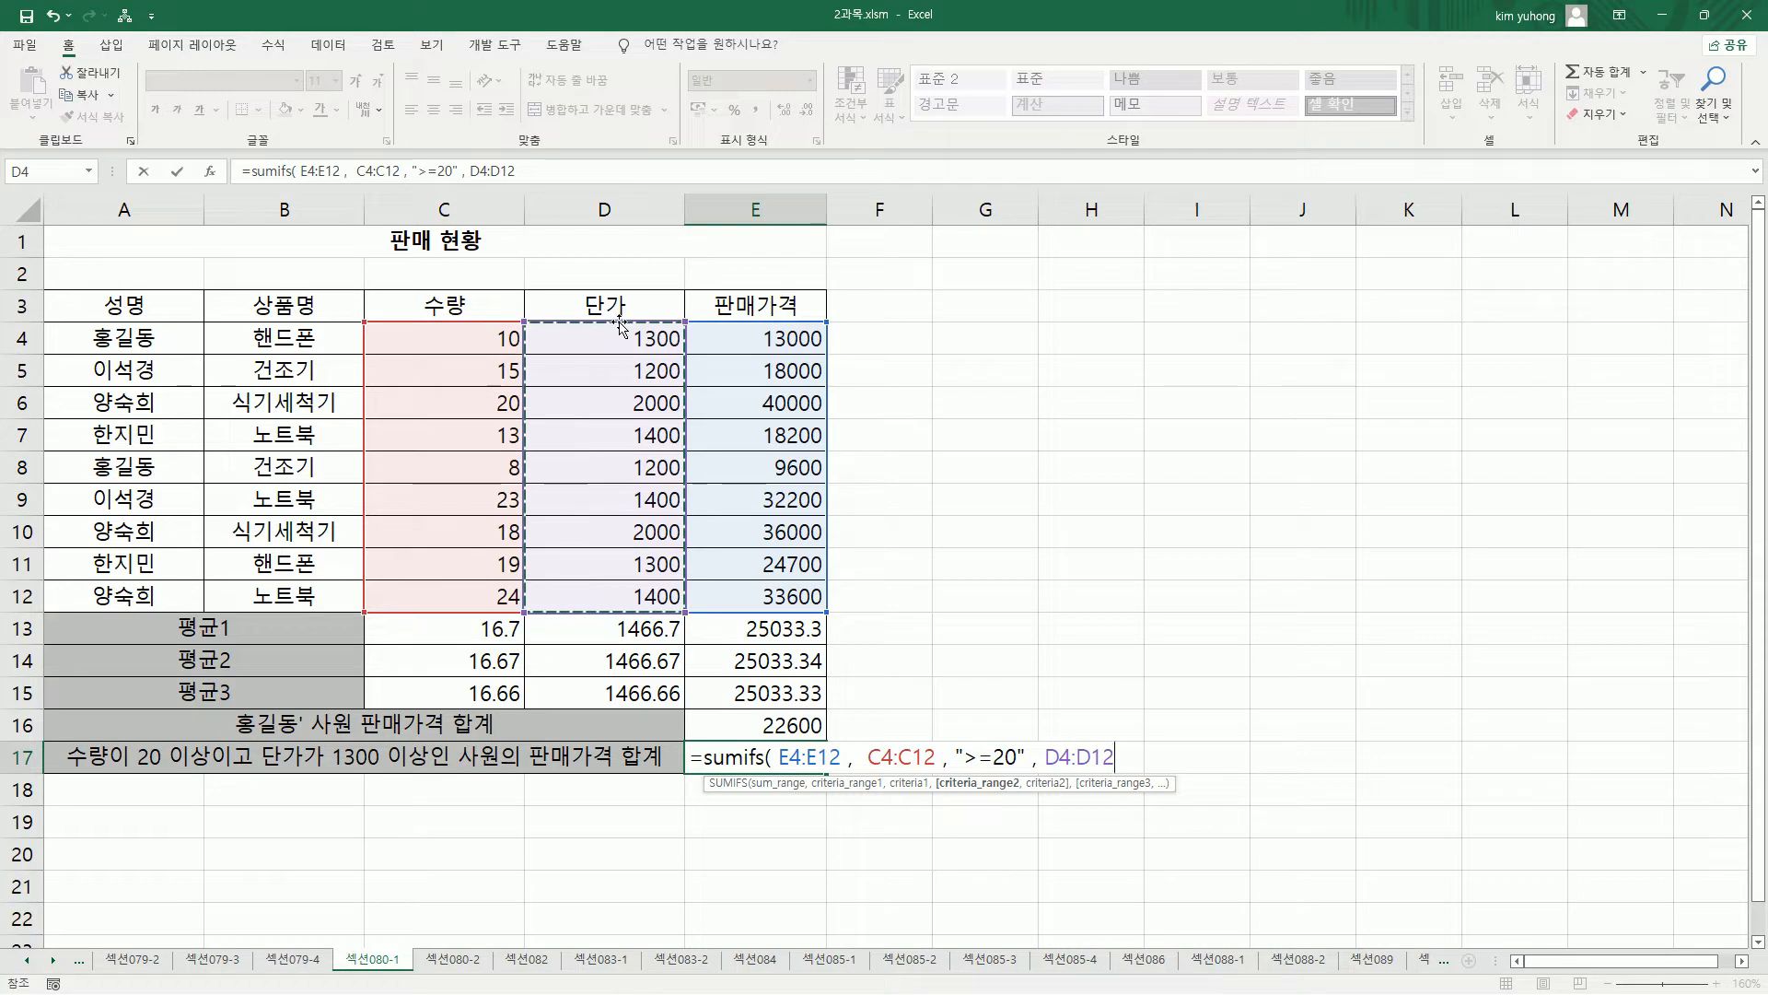
pyautogui.write(',')
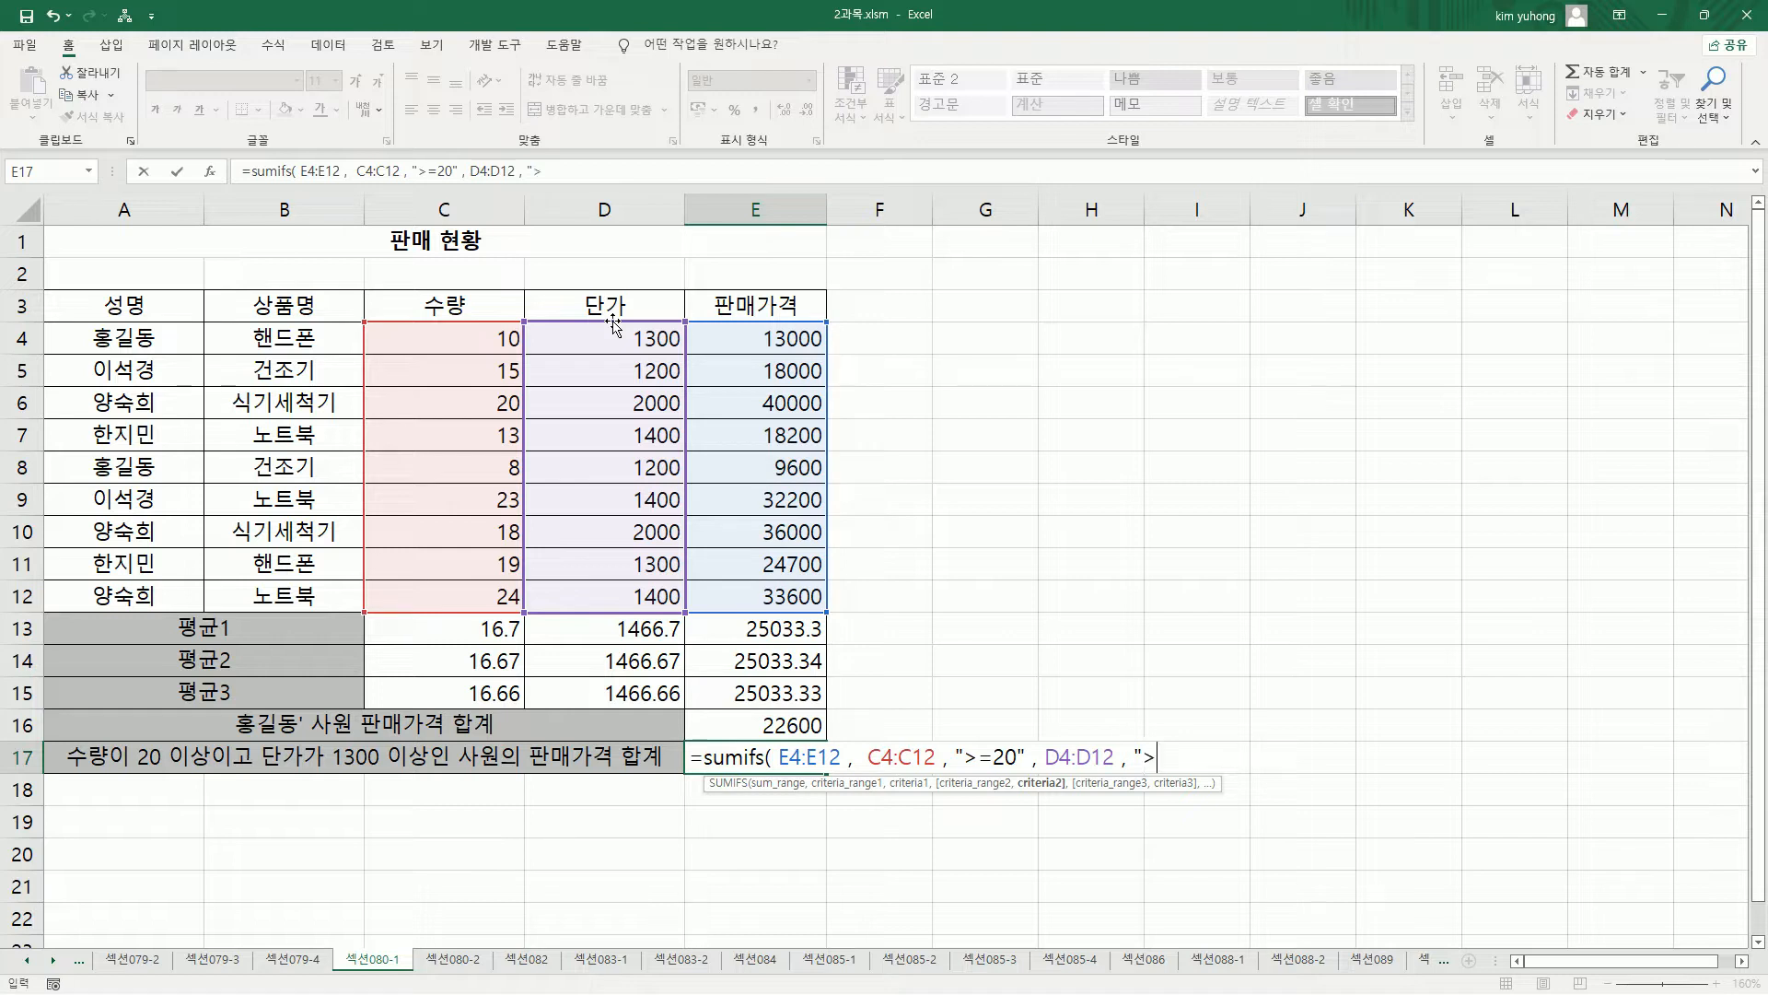
pyautogui.write('">=1300"')
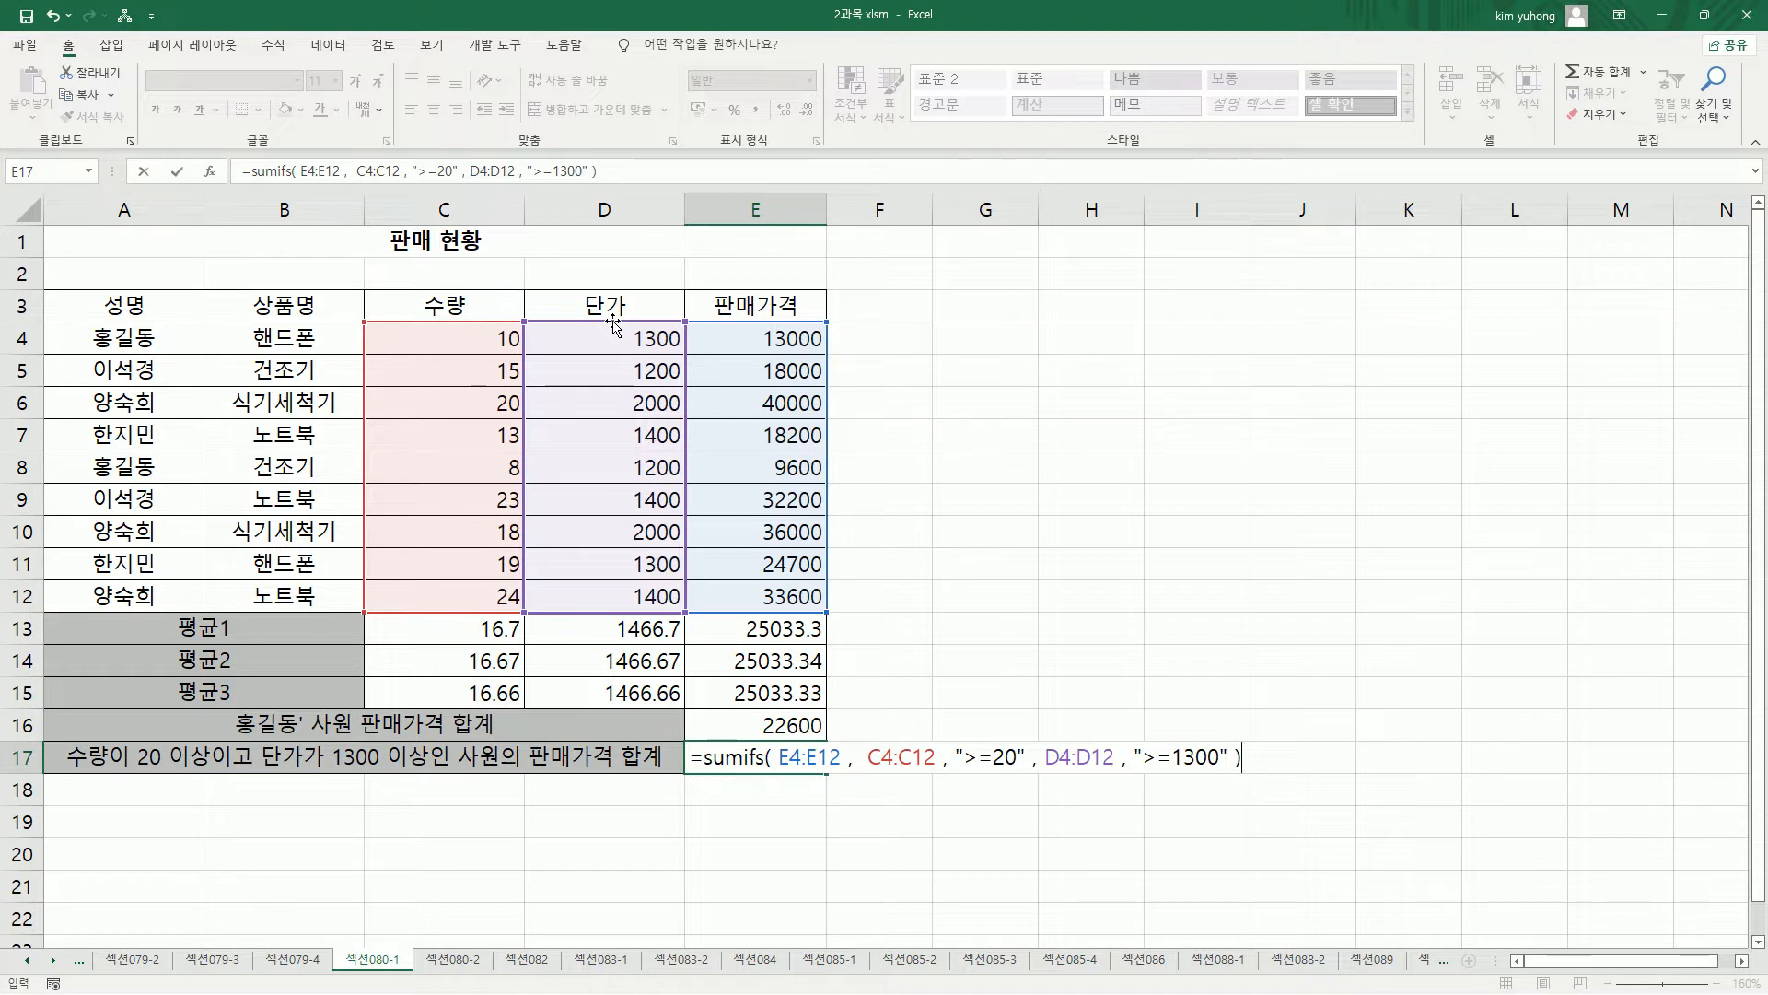
pyautogui.hotkey('ctrl', '2')
pyautogui.moveTo(777, 771); pyautogui.dragTo(850, 752)
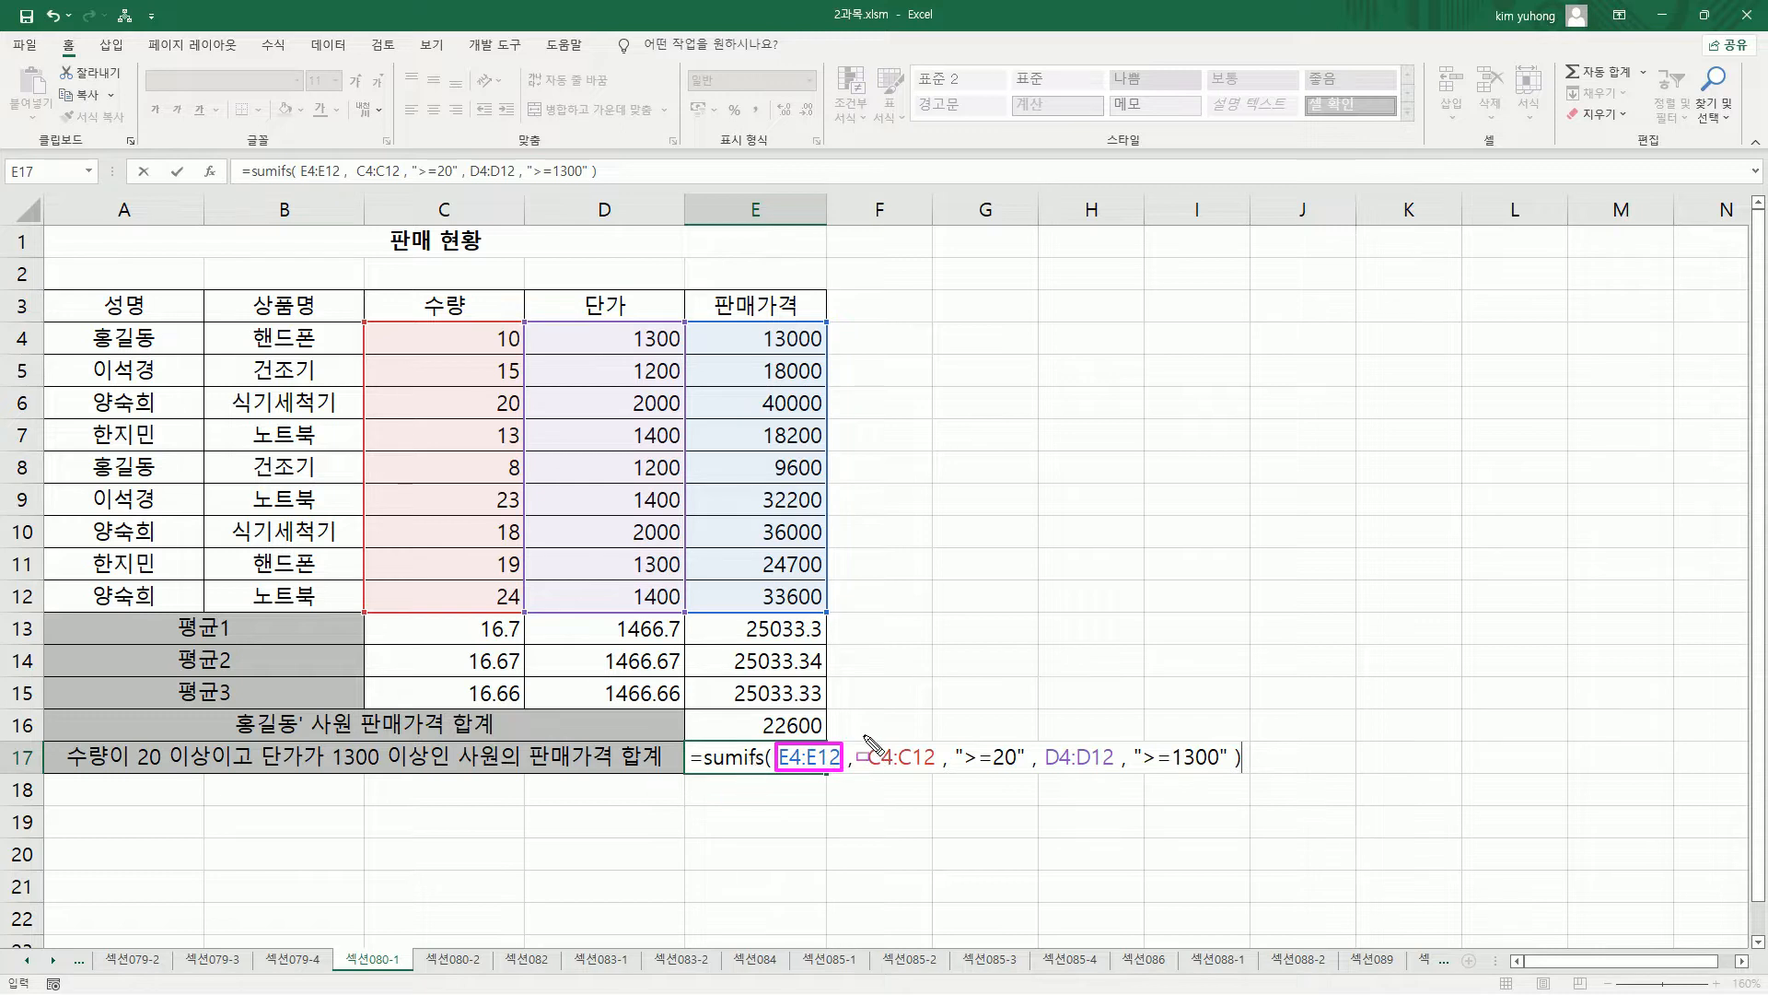
pyautogui.moveTo(862, 731)
pyautogui.mouseDown()
pyautogui.moveTo(879, 760)
pyautogui.moveTo(934, 779)
pyautogui.moveTo(1030, 781)
pyautogui.mouseUp()
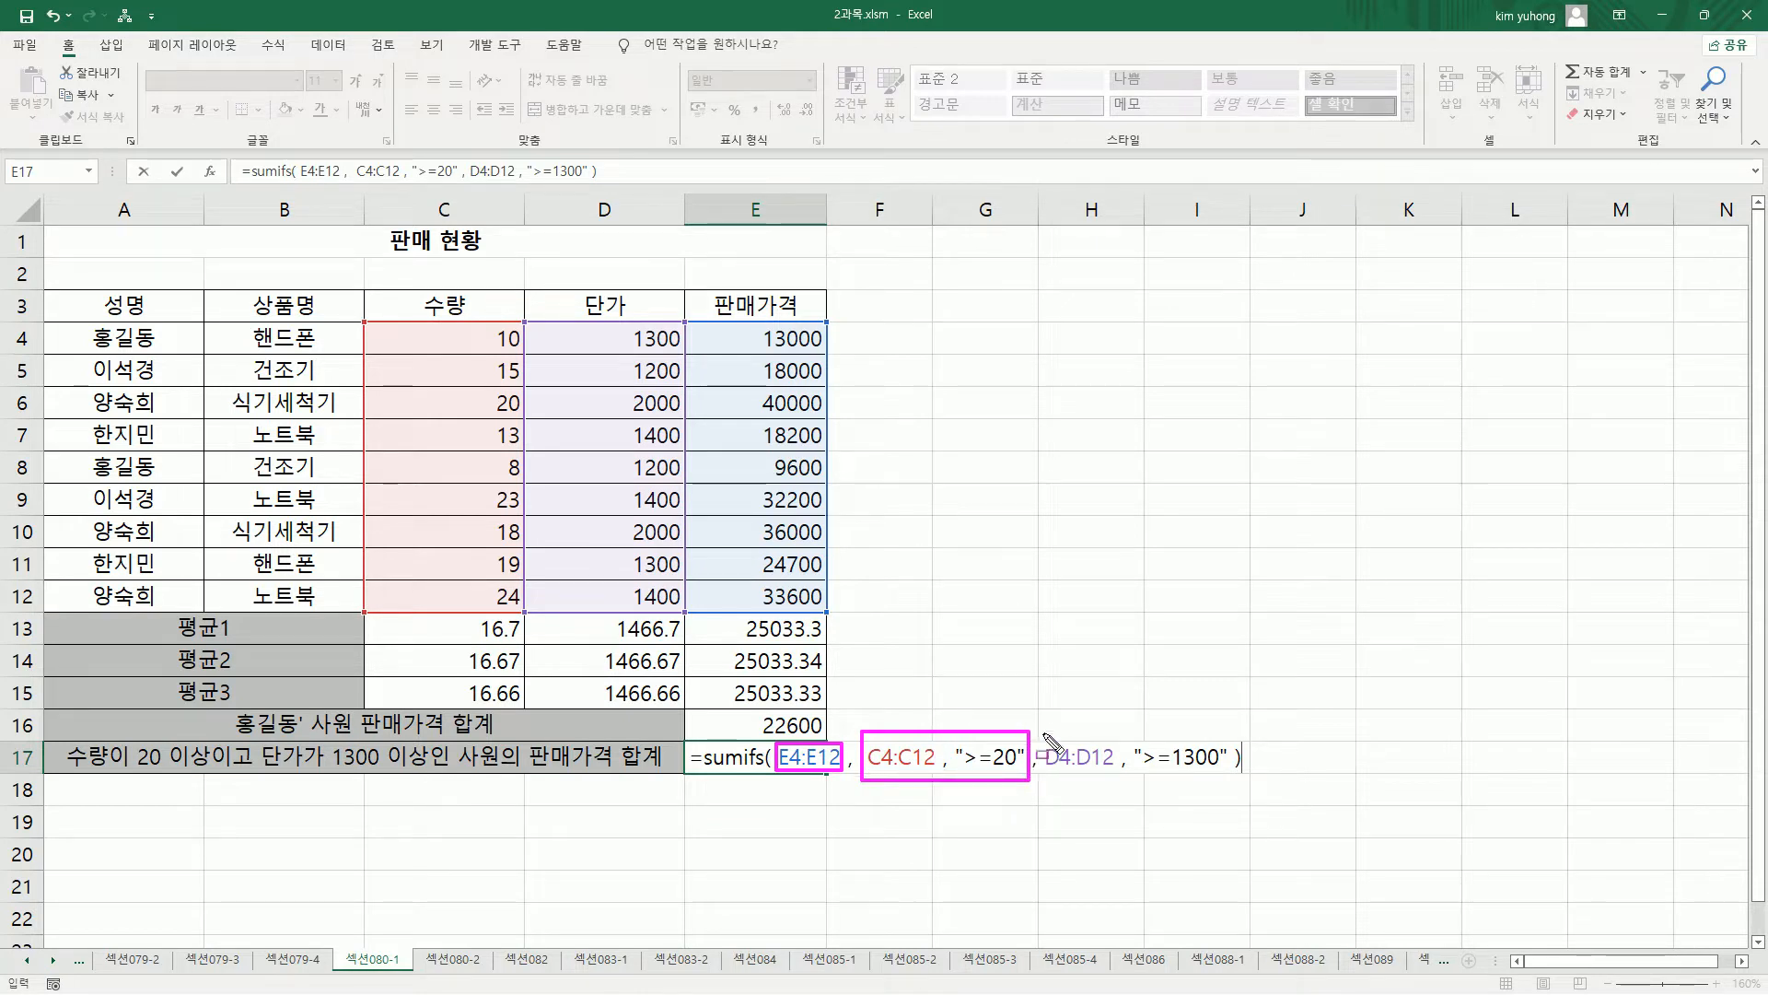
pyautogui.moveTo(1043, 731)
pyautogui.mouseDown()
pyautogui.moveTo(1065, 772)
pyautogui.moveTo(1232, 784)
pyautogui.mouseUp()
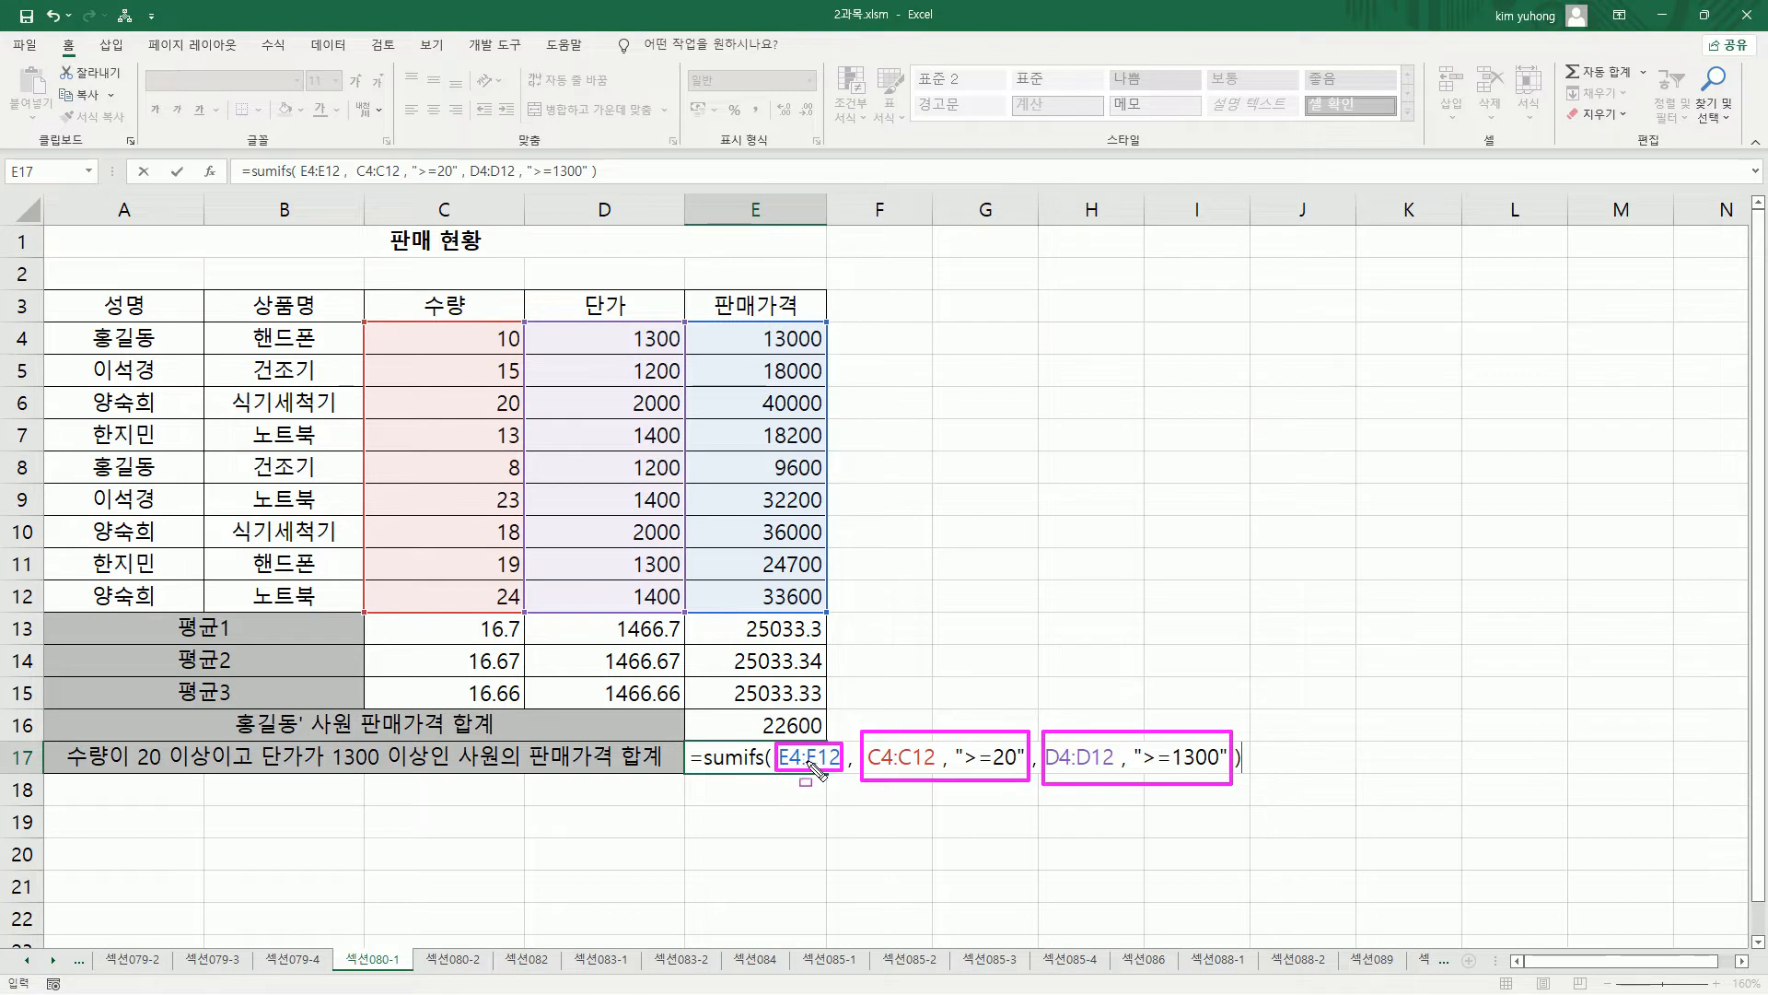
pyautogui.press('Escape')
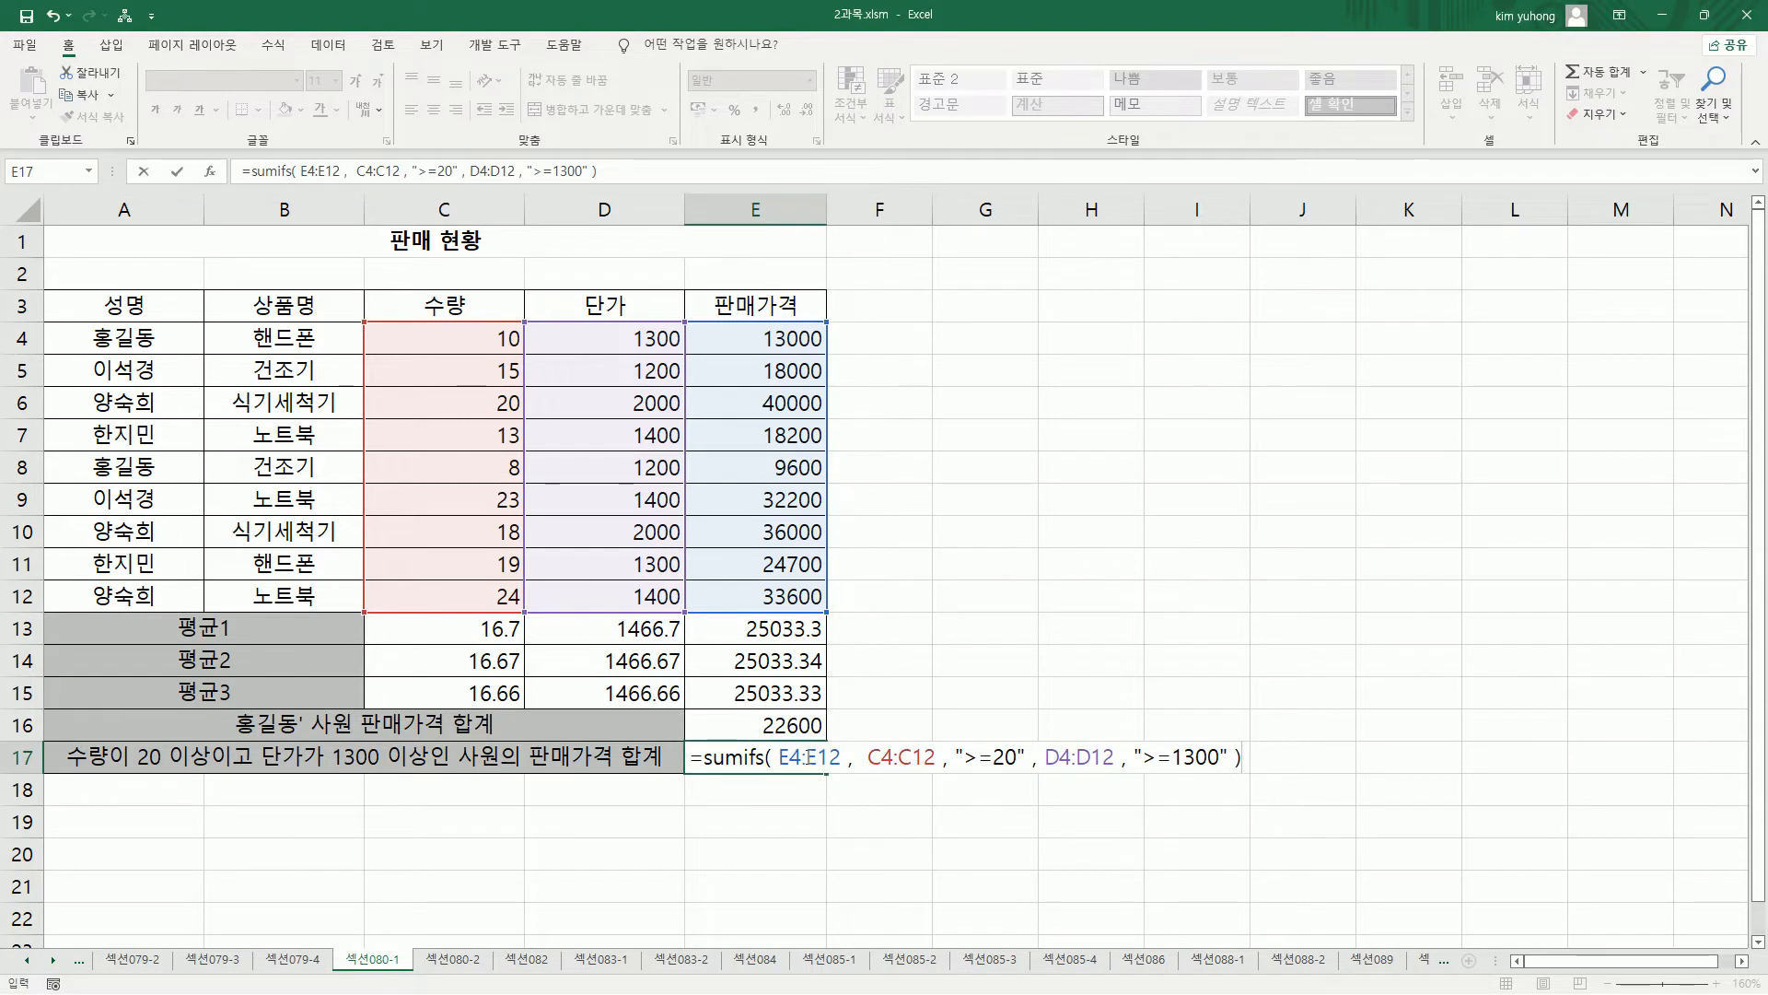
# Commit the SUMIFS formula in E17 and put the five reference formulas back as text in G4:G9
pyautogui.press('Return')
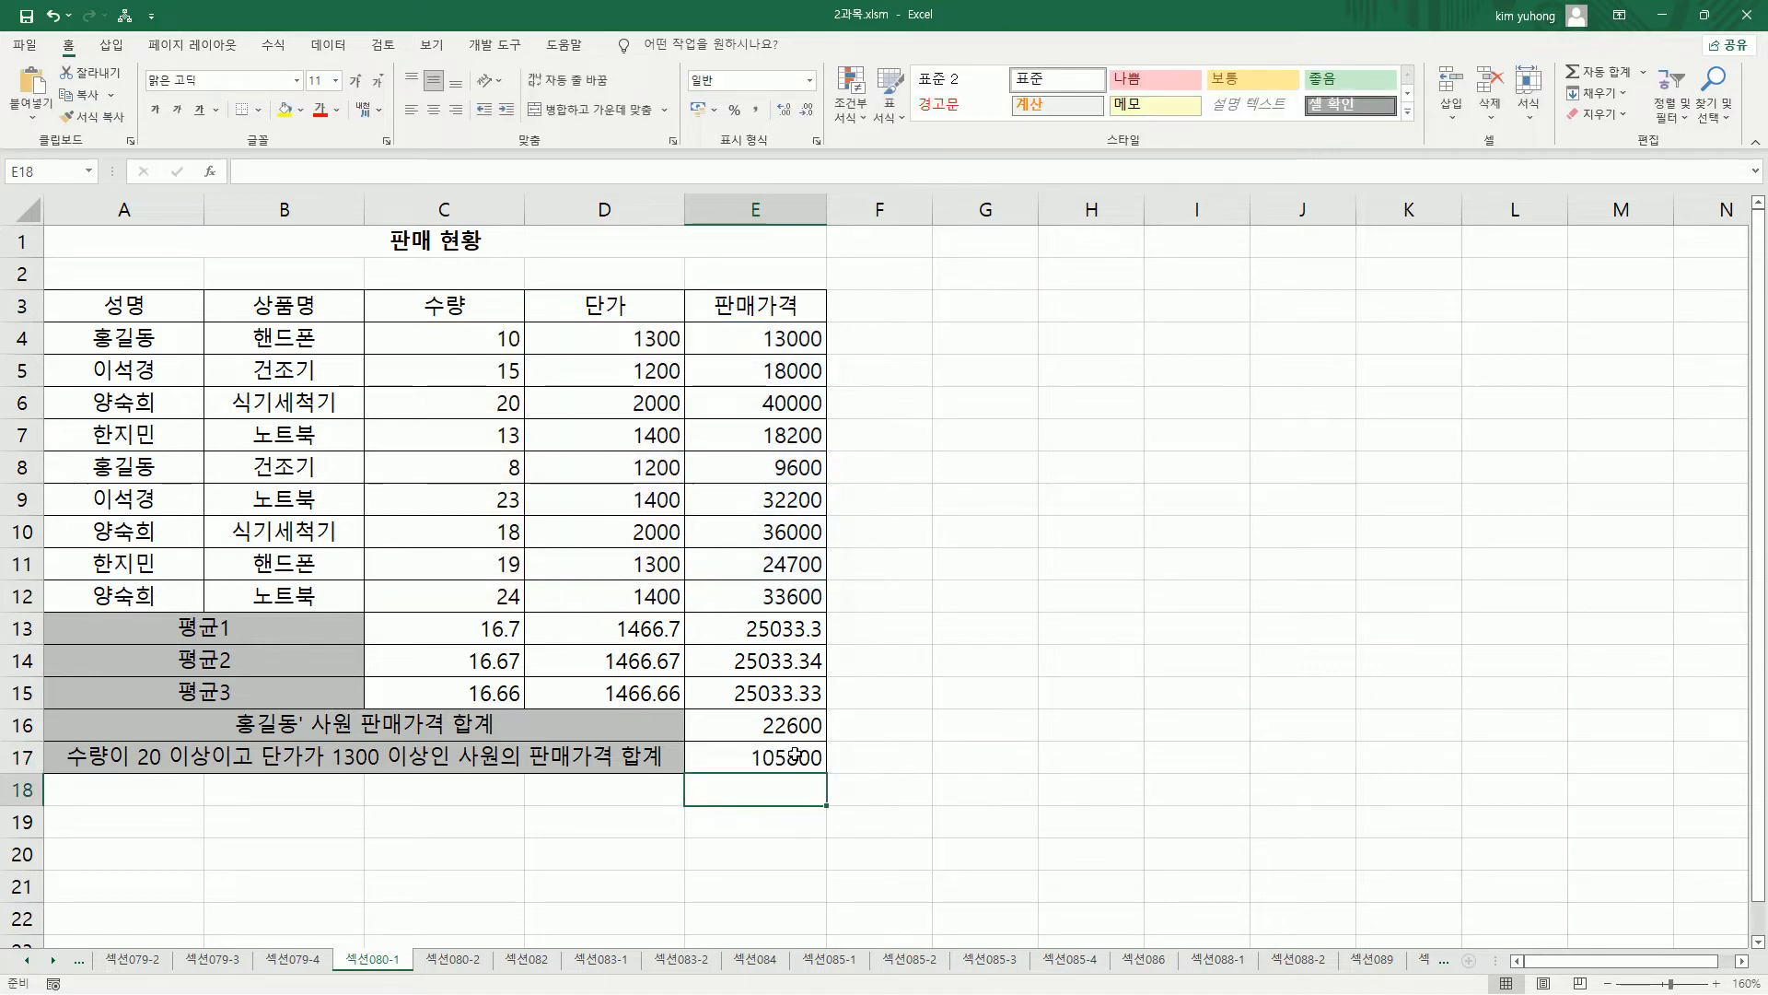
pyautogui.press('Up')
pyautogui.press('Right')
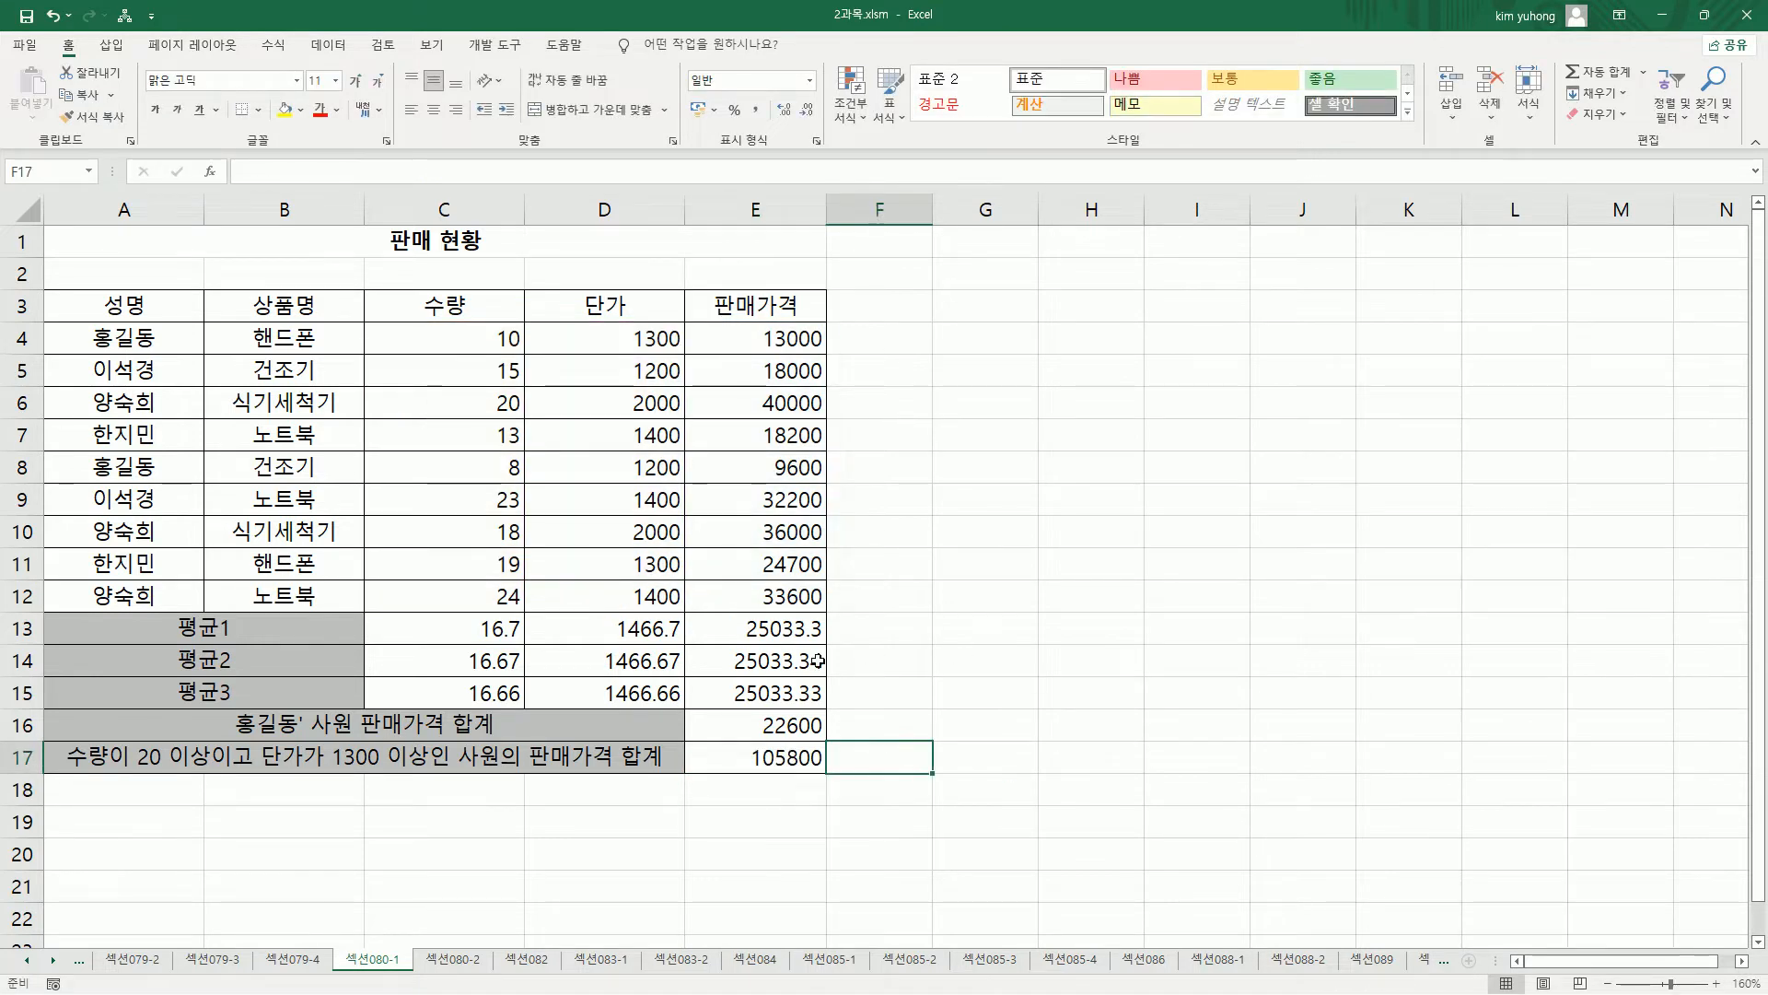
pyautogui.hotkey('ctrl', 'z')
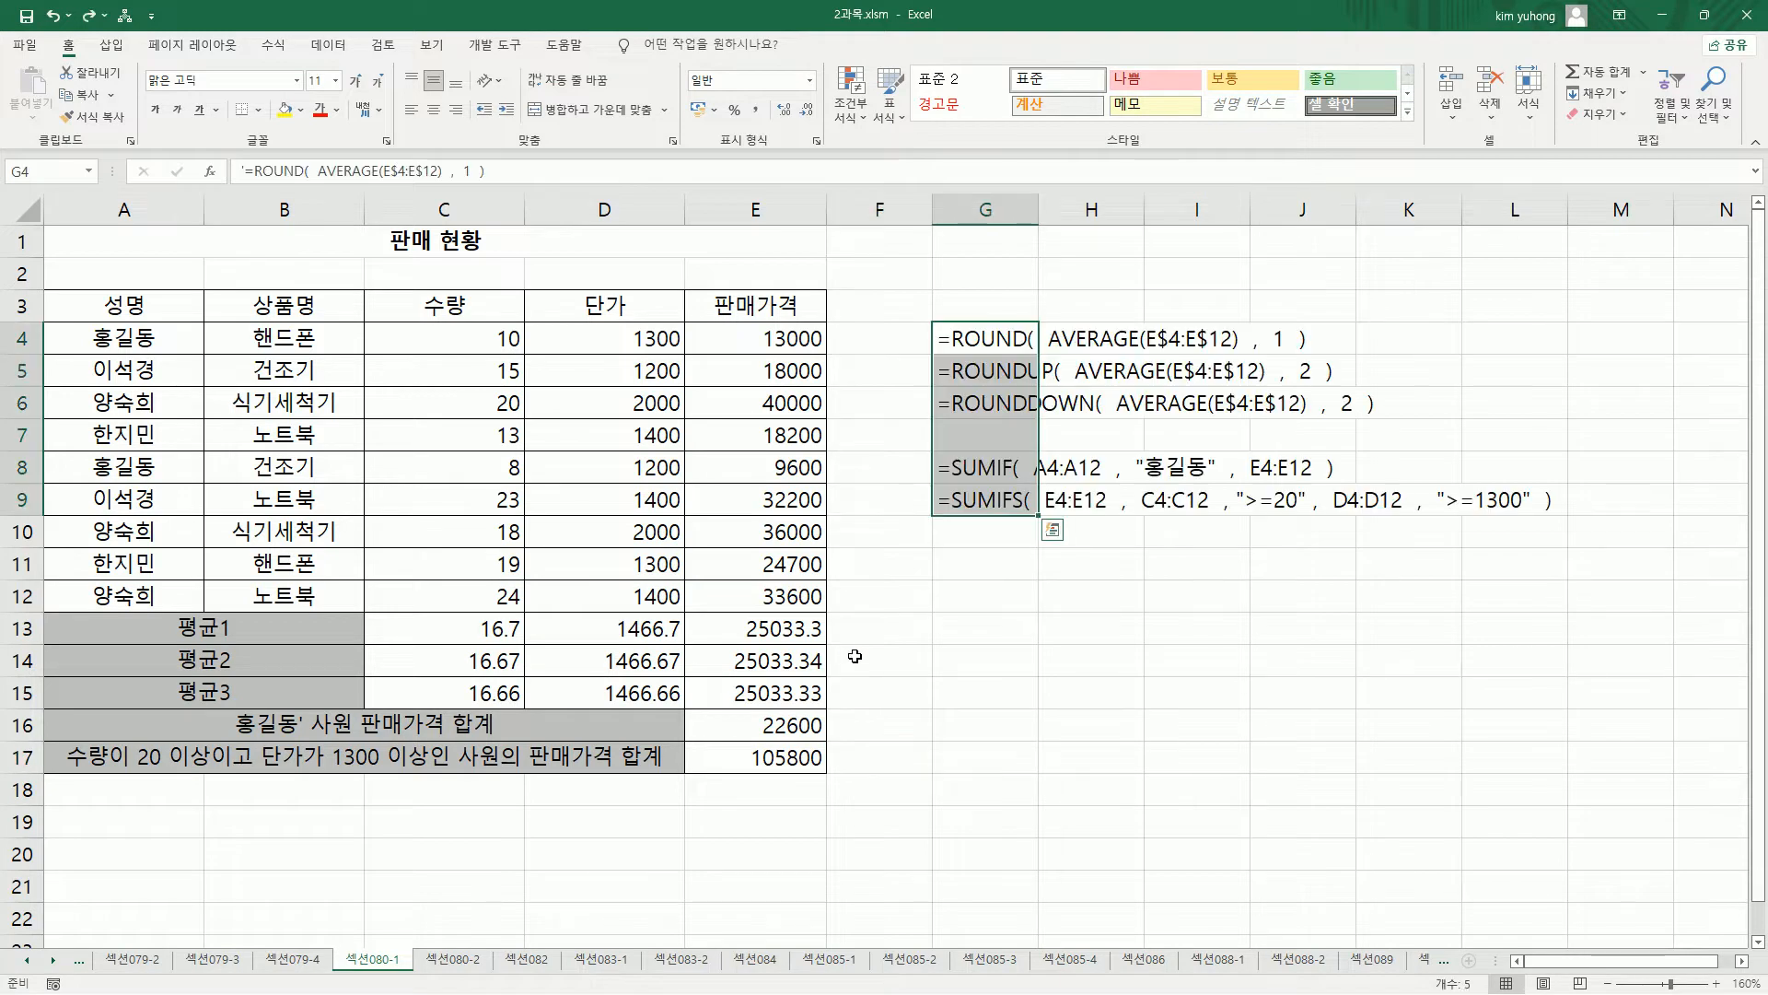
pyautogui.click(965, 620)
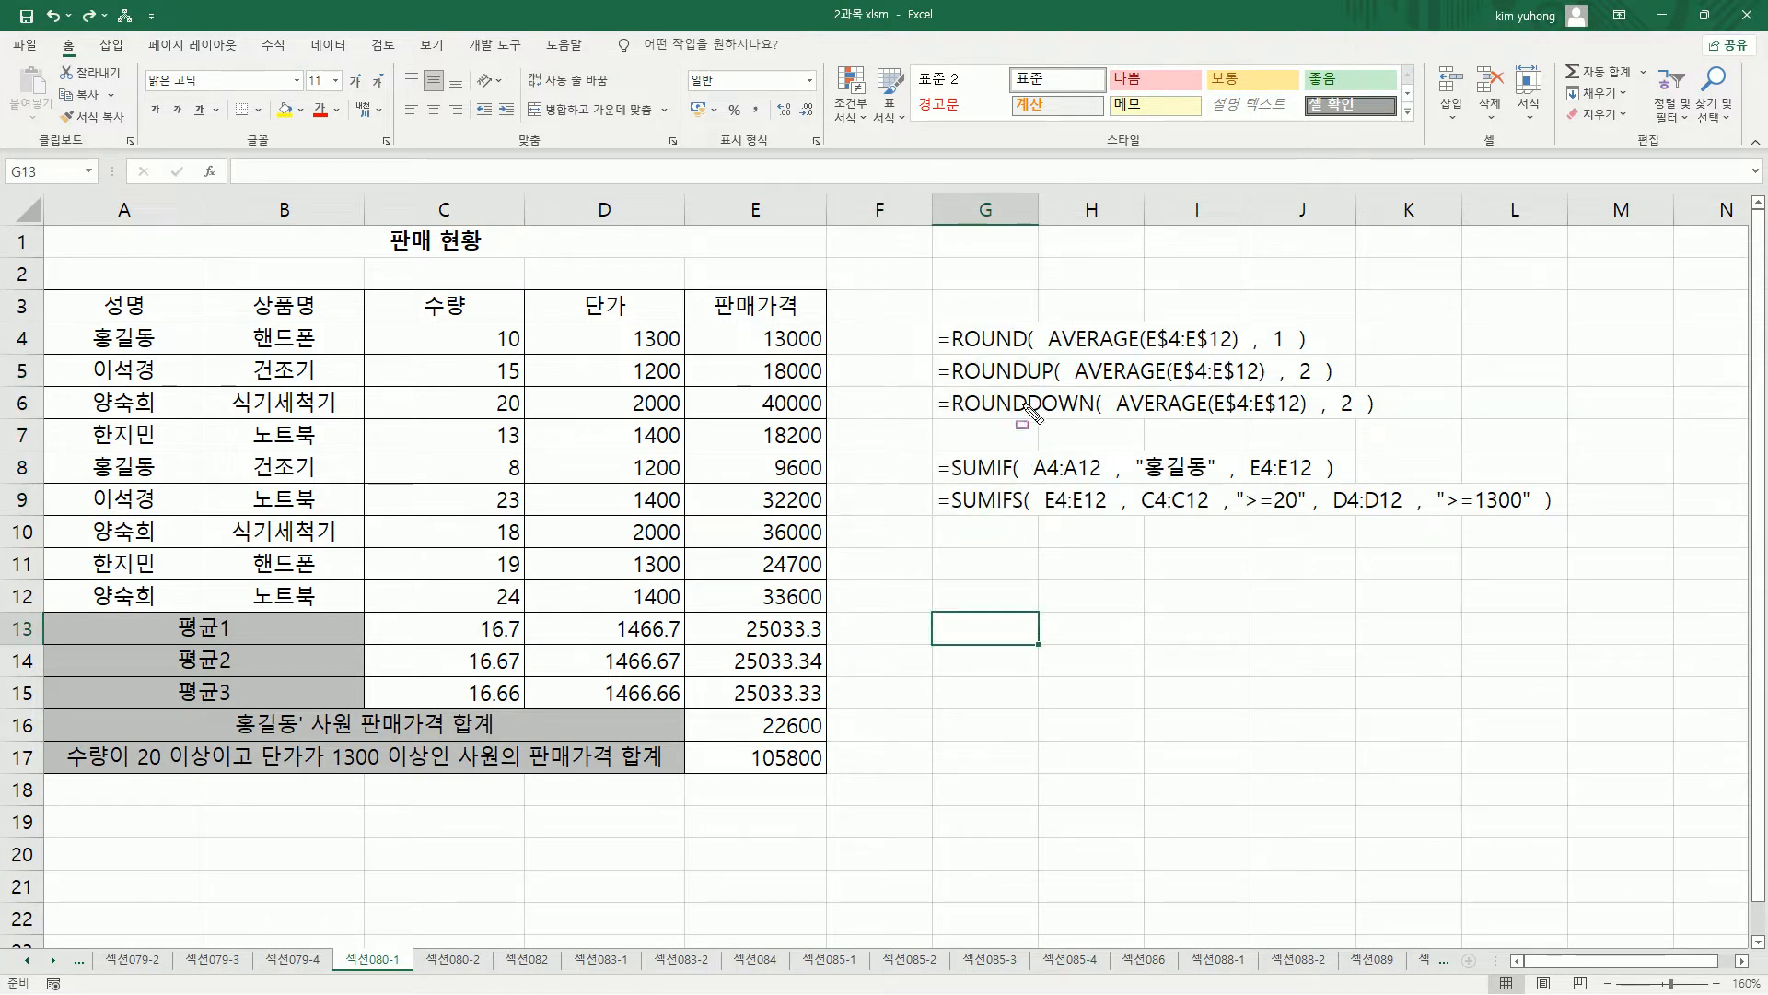
pyautogui.moveTo(928, 306)
pyautogui.mouseDown()
pyautogui.moveTo(987, 394)
pyautogui.moveTo(1411, 438)
pyautogui.mouseUp()
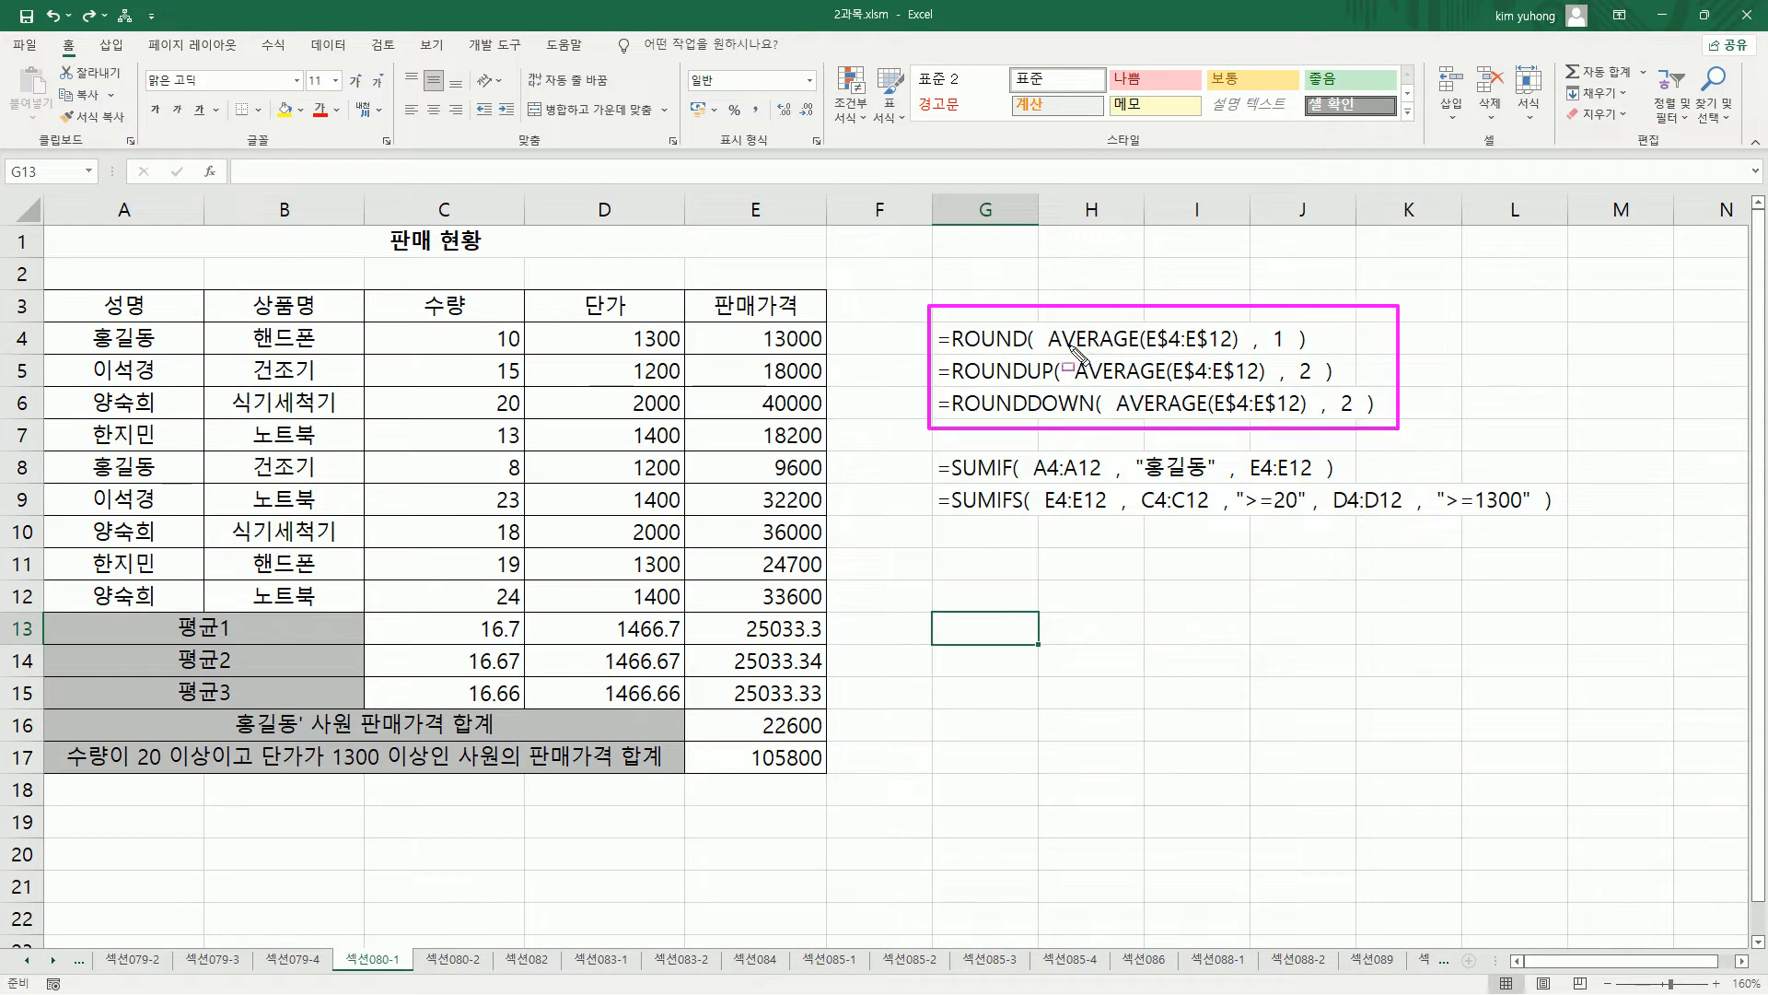
pyautogui.moveTo(1050, 351); pyautogui.dragTo(1236, 351)
pyautogui.moveTo(1075, 386); pyautogui.dragTo(1264, 386)
pyautogui.moveTo(1117, 416); pyautogui.dragTo(1303, 416)
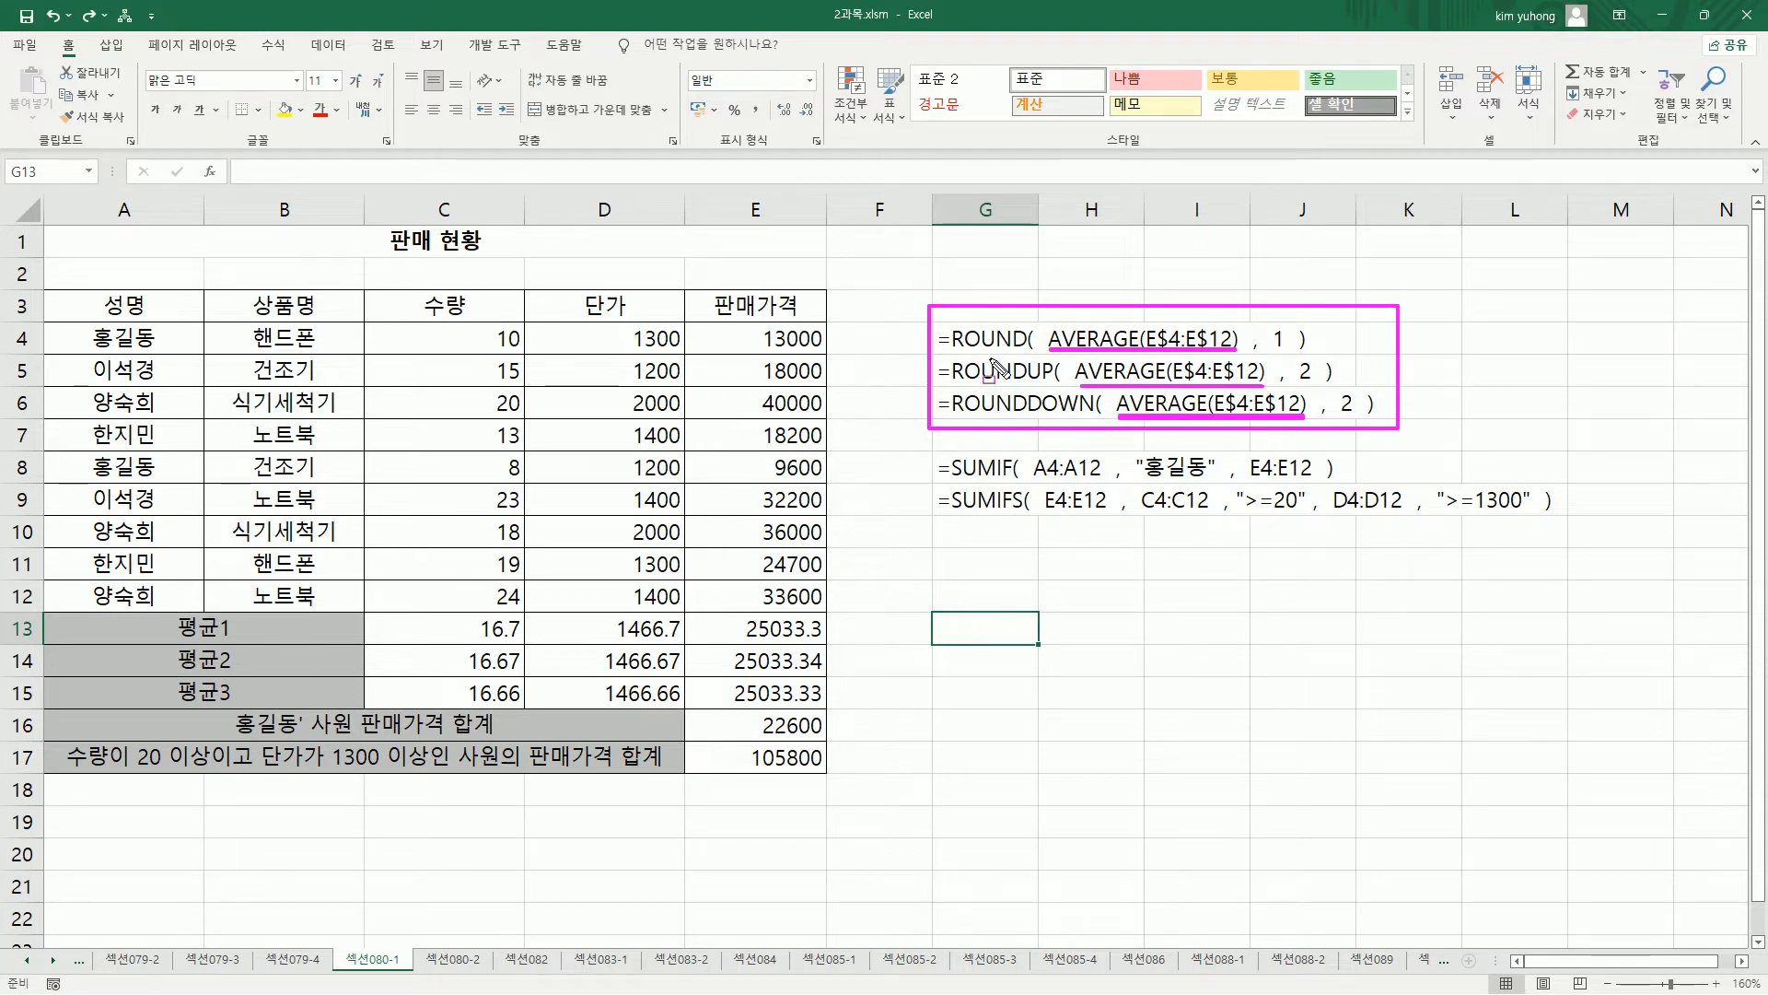
pyautogui.moveTo(1288, 357)
pyautogui.mouseDown()
pyautogui.moveTo(1286, 322)
pyautogui.moveTo(1290, 359)
pyautogui.moveTo(1354, 411)
pyautogui.mouseUp()
pyautogui.moveTo(946, 480)
pyautogui.mouseDown()
pyautogui.moveTo(1030, 481)
pyautogui.moveTo(1103, 445)
pyautogui.moveTo(1109, 486)
pyautogui.moveTo(1312, 481)
pyautogui.mouseUp()
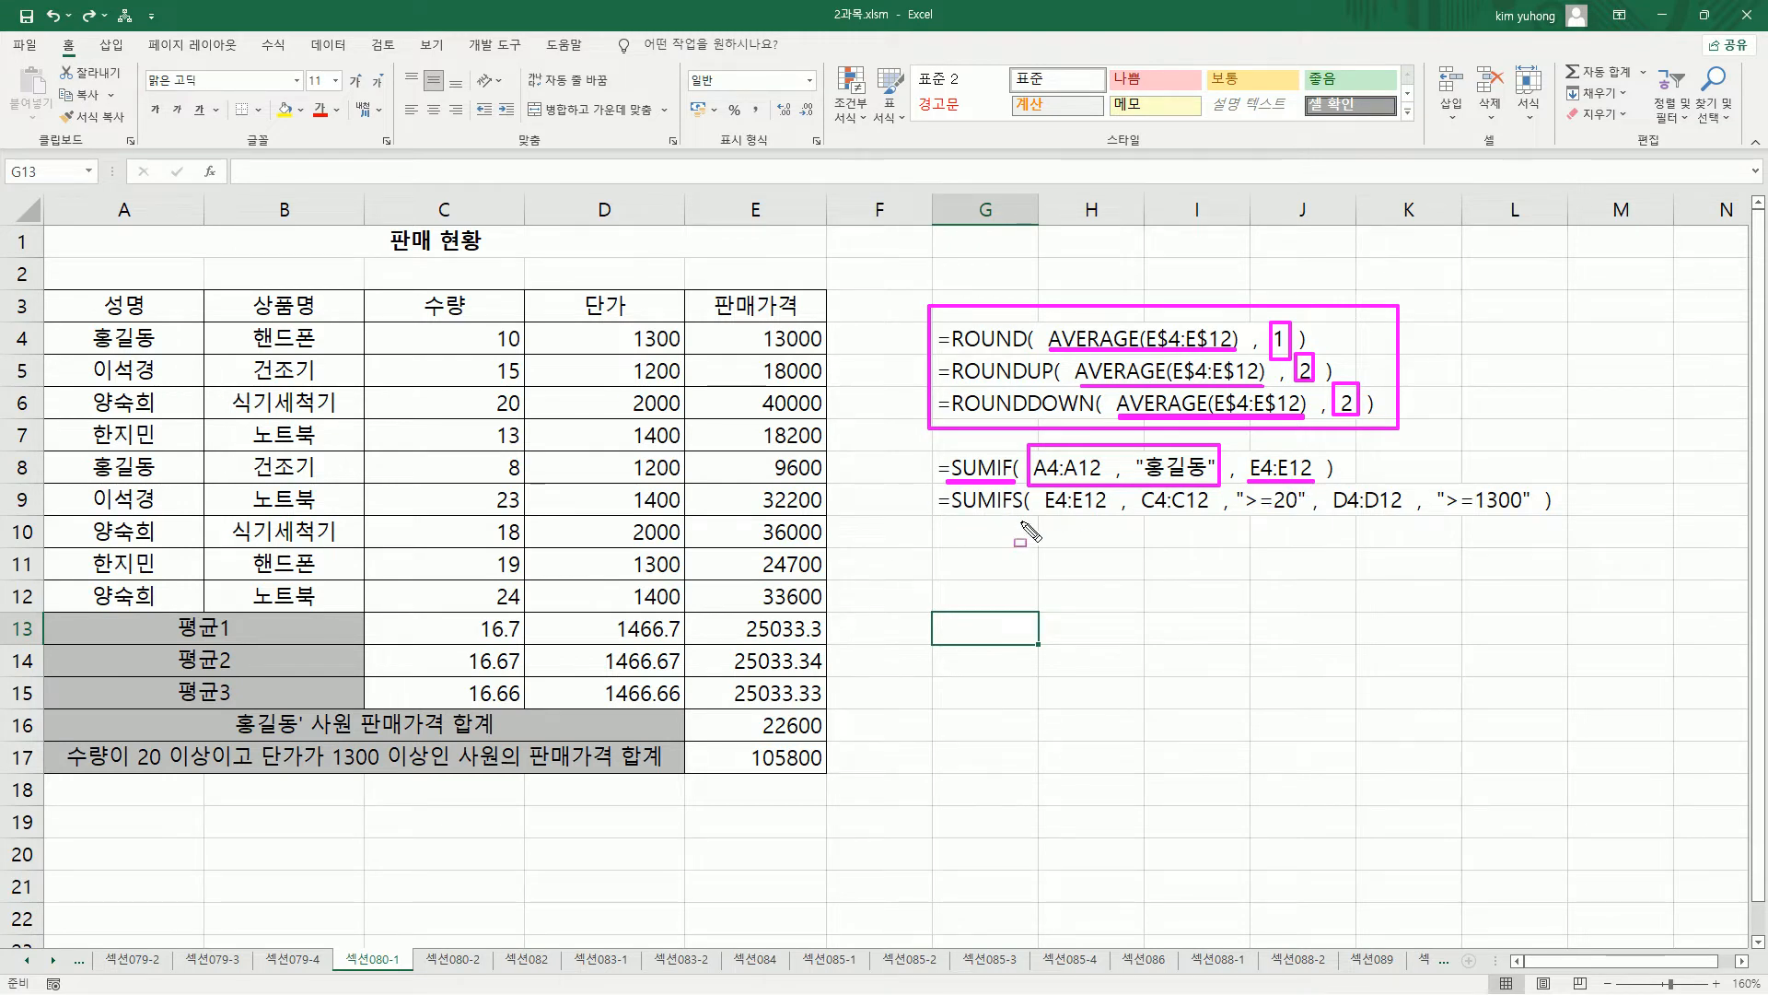
pyautogui.moveTo(1047, 514); pyautogui.dragTo(1108, 513)
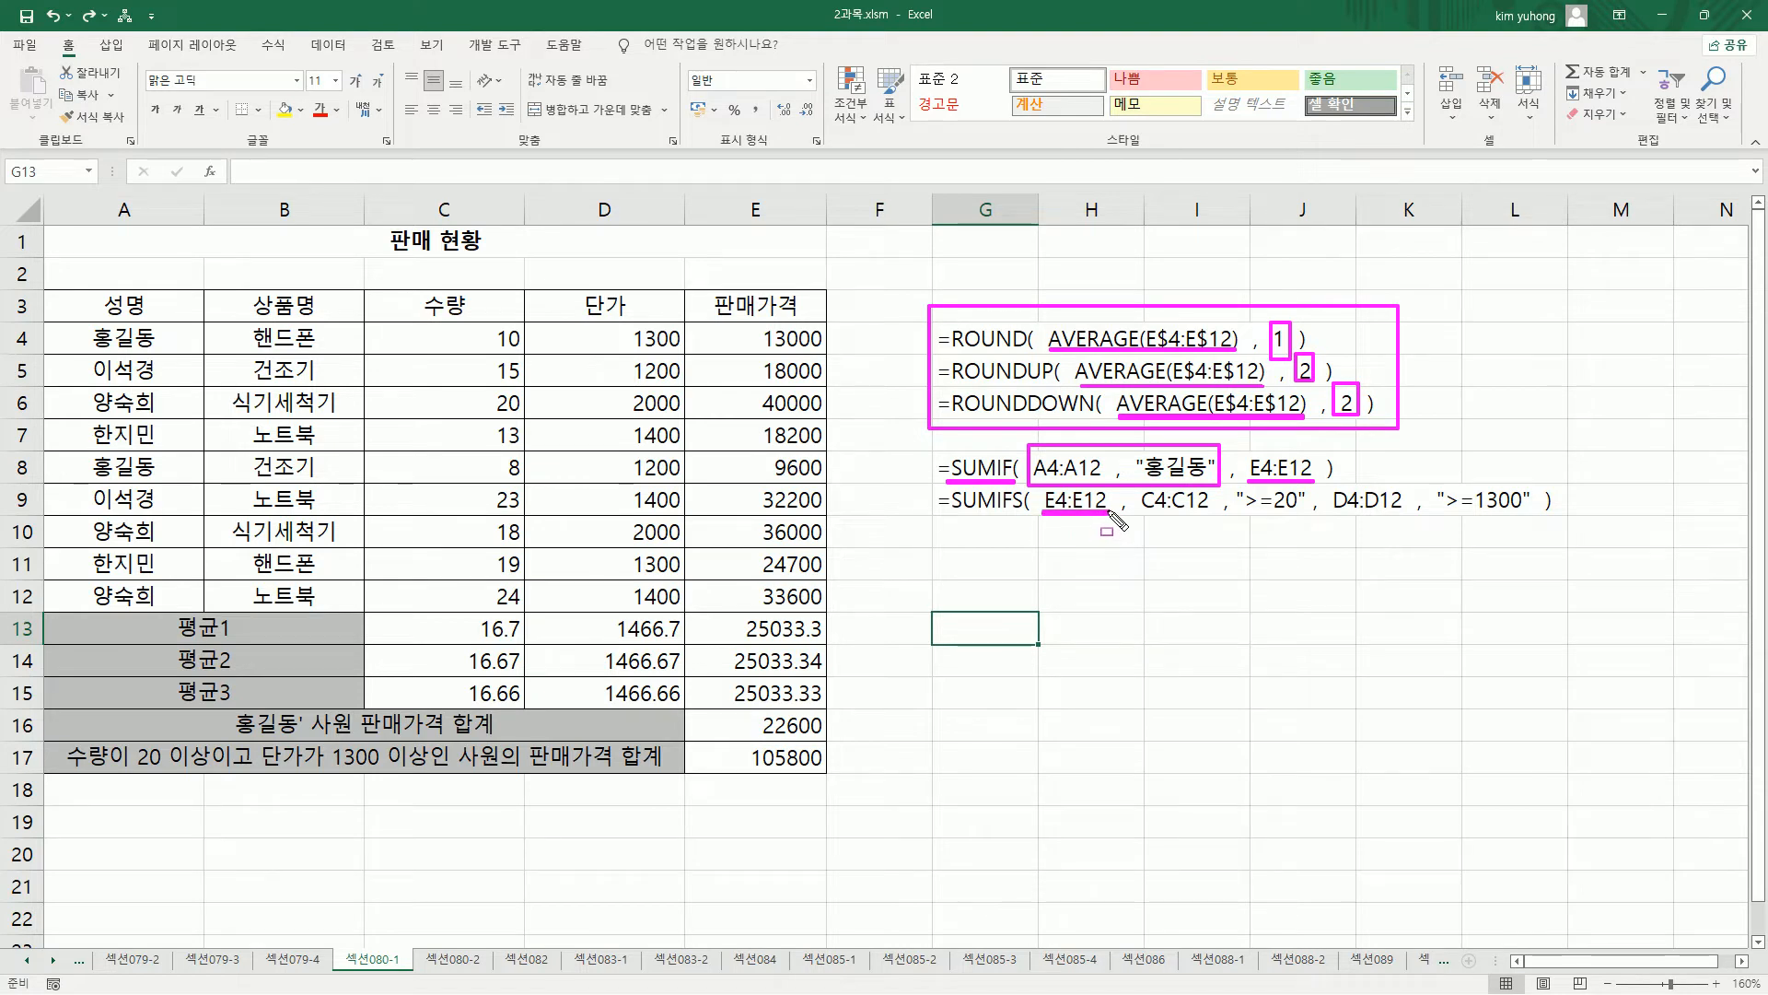
pyautogui.moveTo(1140, 488)
pyautogui.mouseDown()
pyautogui.moveTo(1162, 518)
pyautogui.moveTo(1540, 522)
pyautogui.mouseUp()
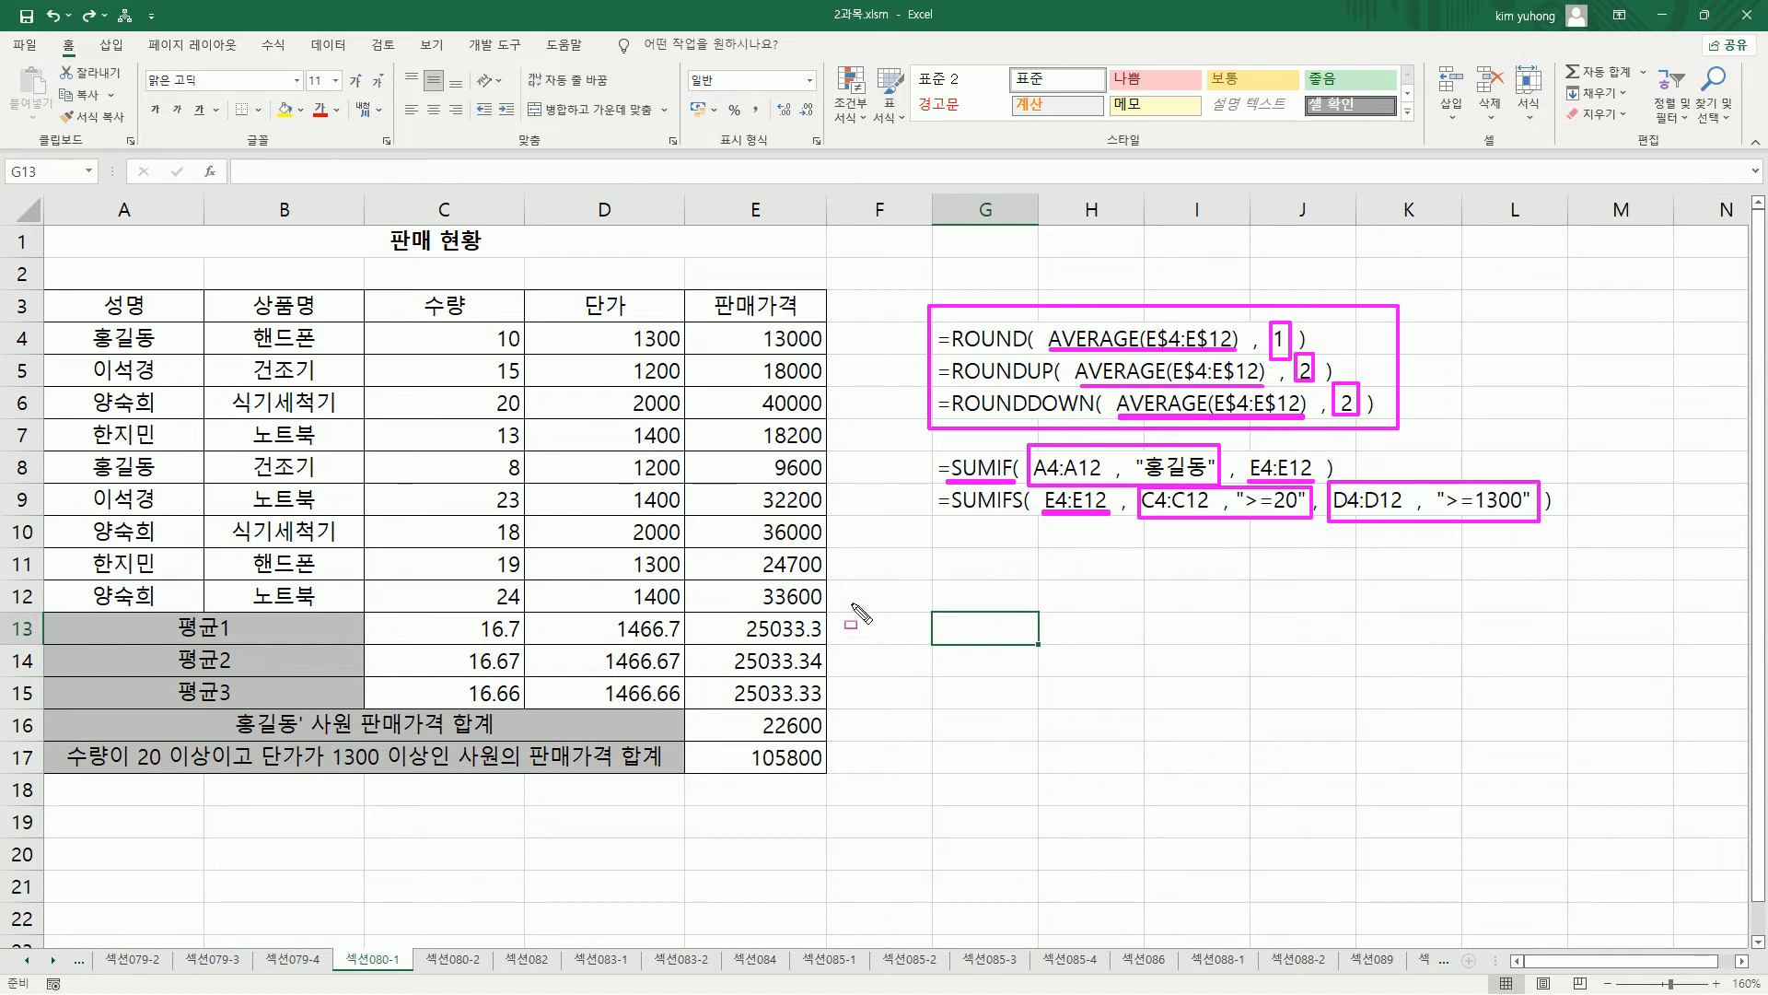
pyautogui.press('Delete')
pyautogui.moveTo(920, 309)
pyautogui.mouseDown()
pyautogui.moveTo(1381, 541)
pyautogui.moveTo(1607, 537)
pyautogui.mouseUp()
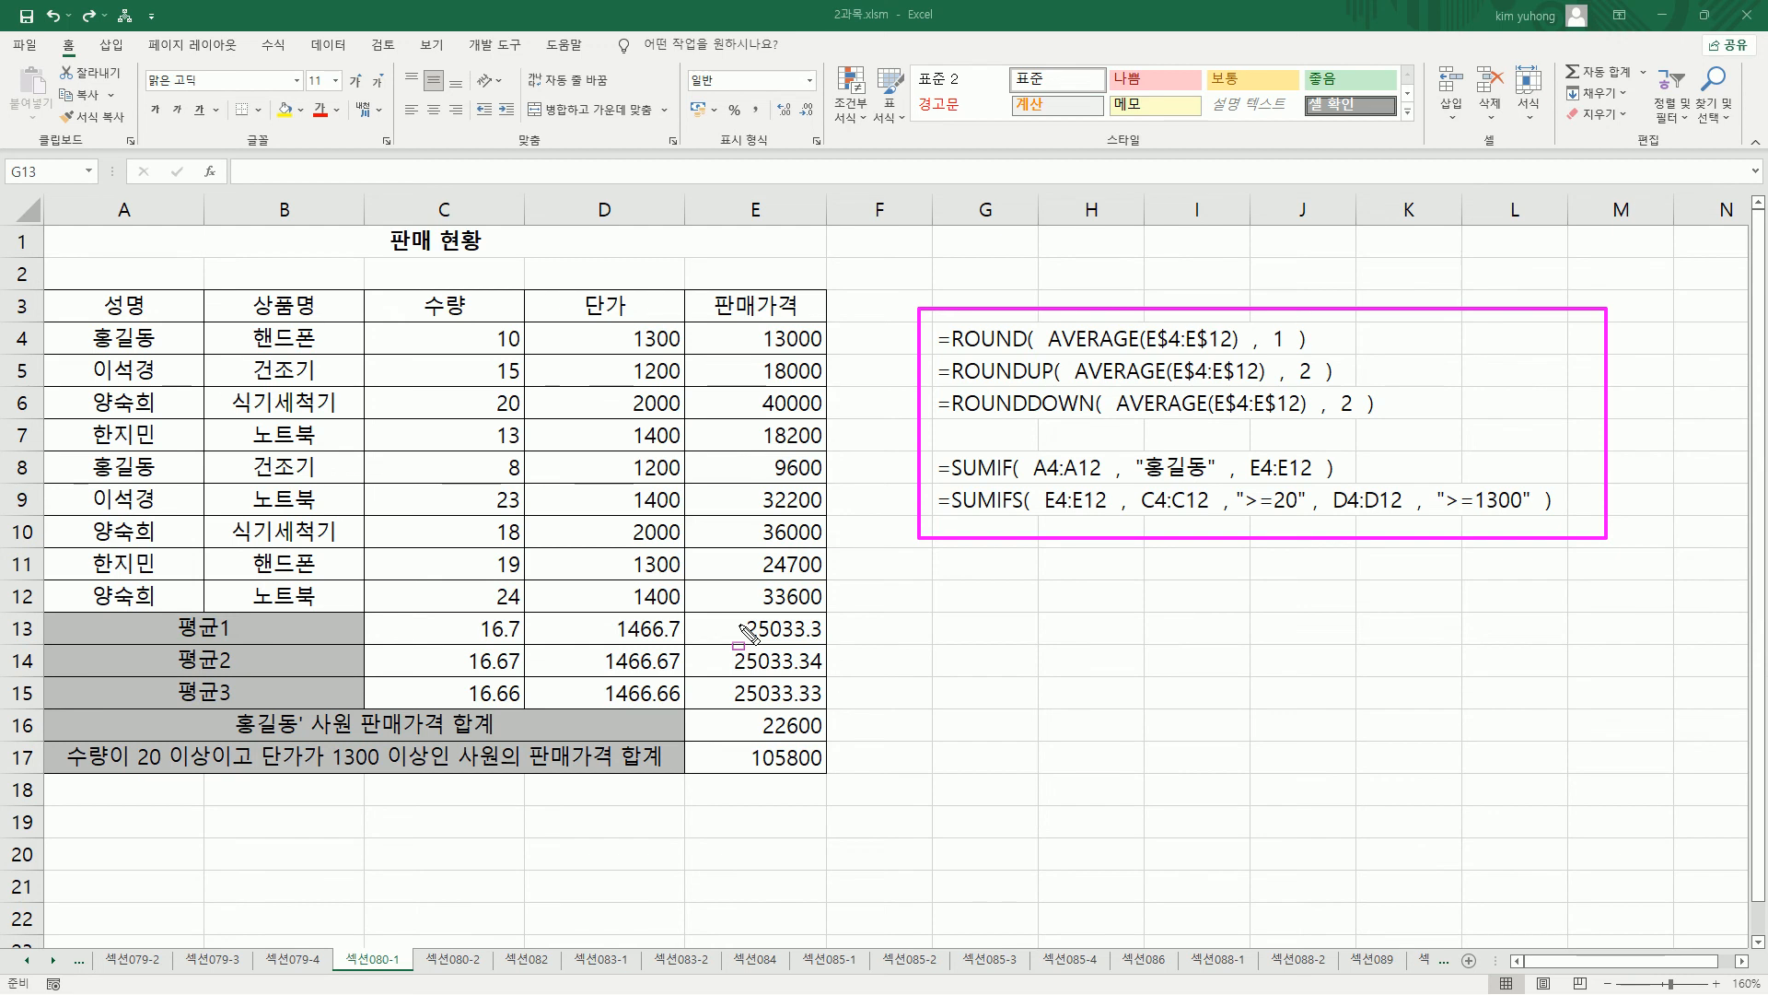
pyautogui.press('Escape')
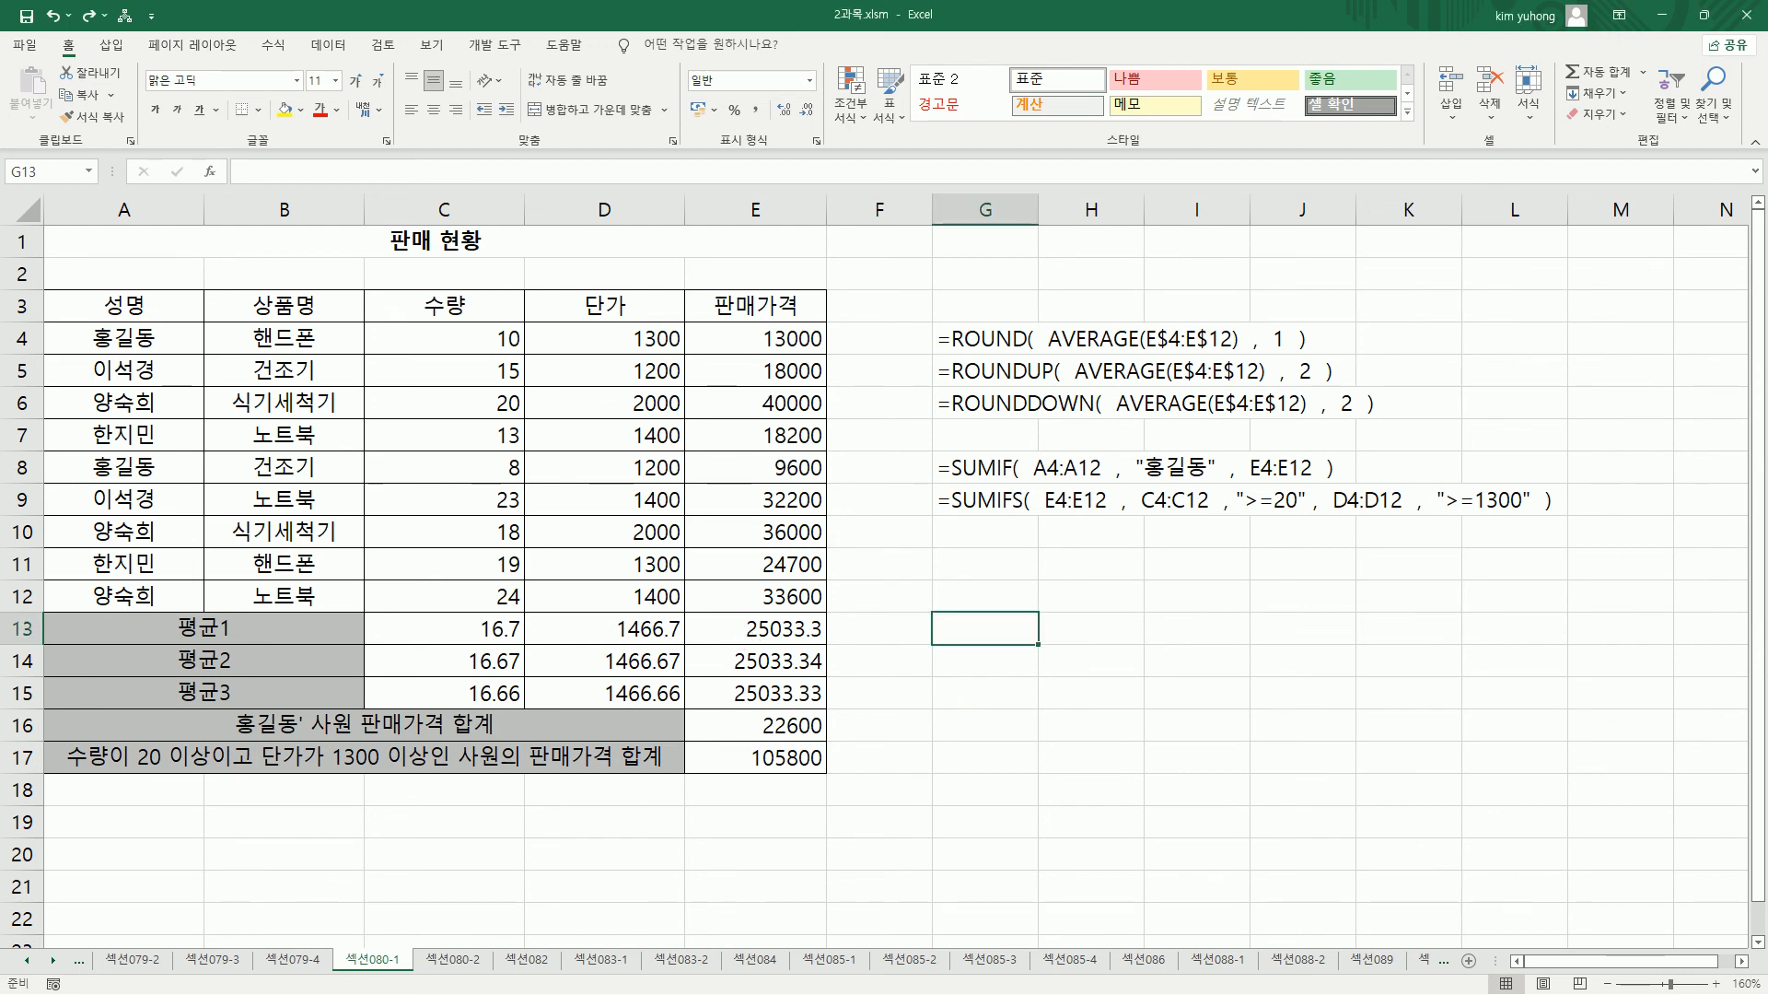